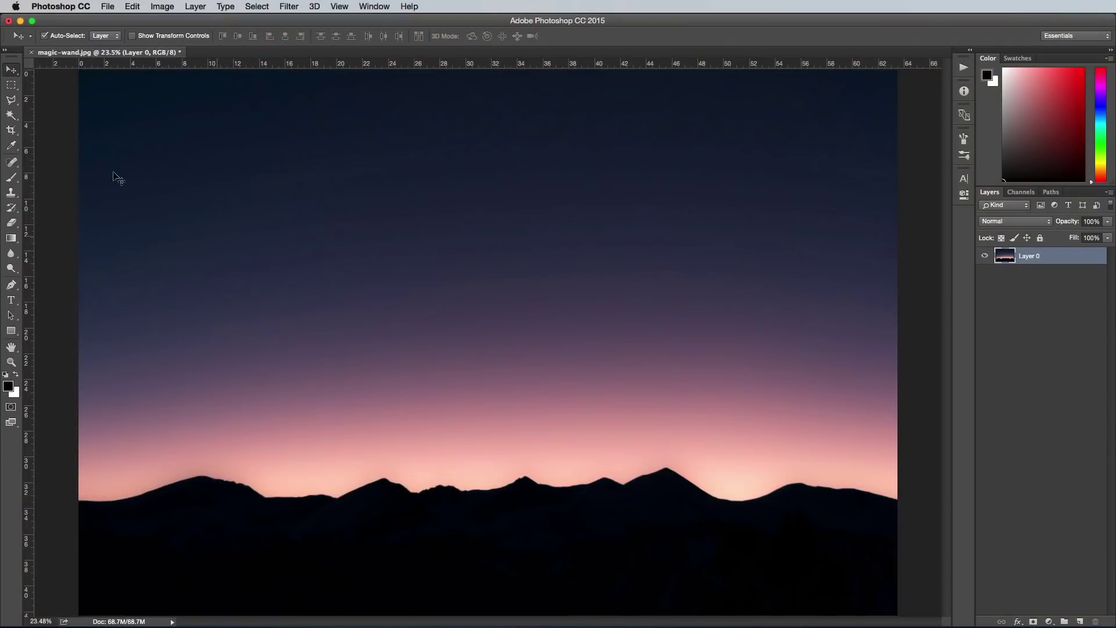
Remove the sky above the mountains by inverting a Magic Wand selection of the dark ridge, and clear the selection
left_click(11, 115)
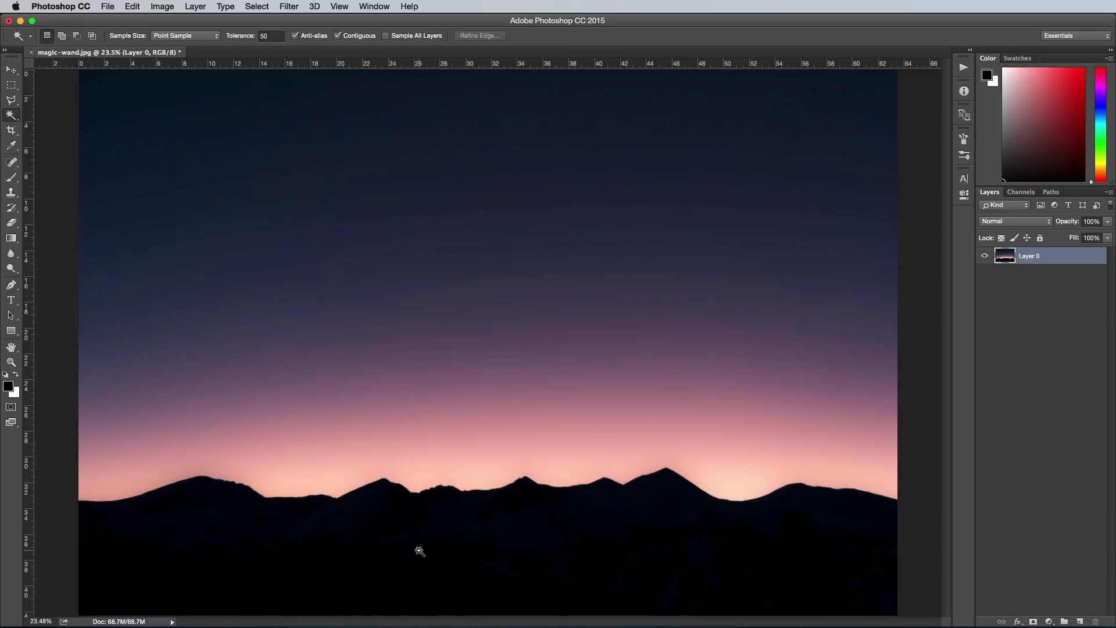
left_click(422, 549)
left_click(259, 5)
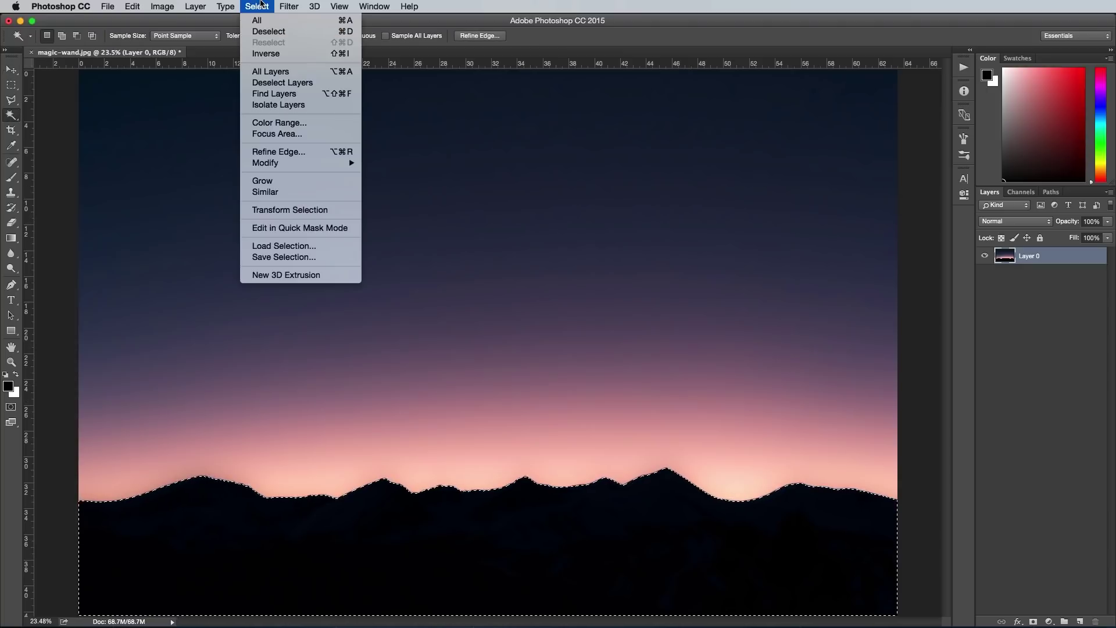
left_click(271, 52)
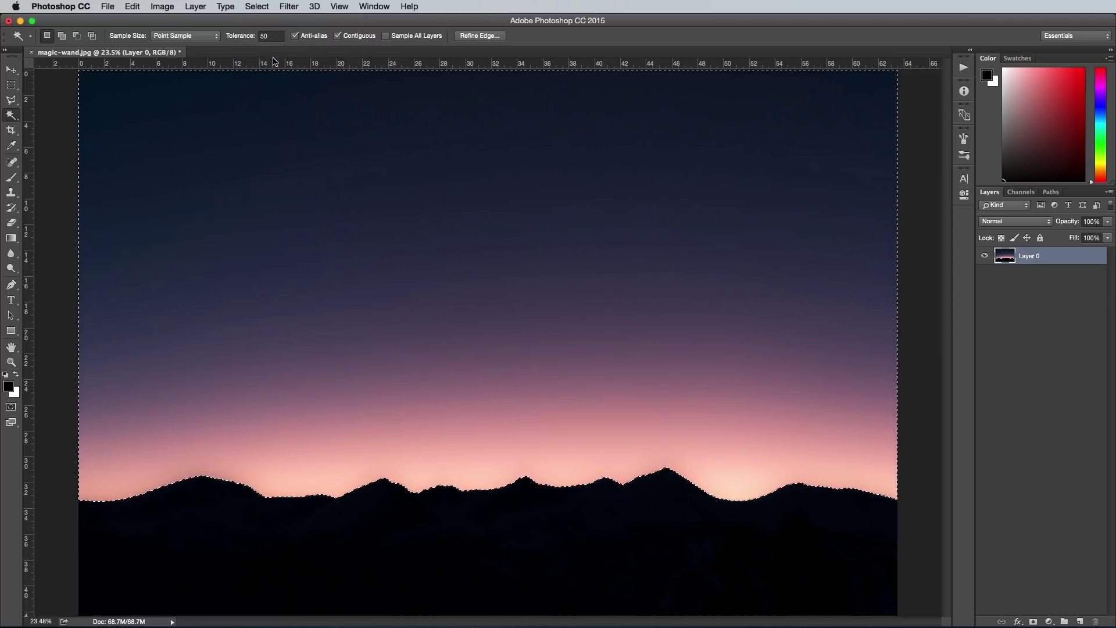
key("Delete")
key("super+d")
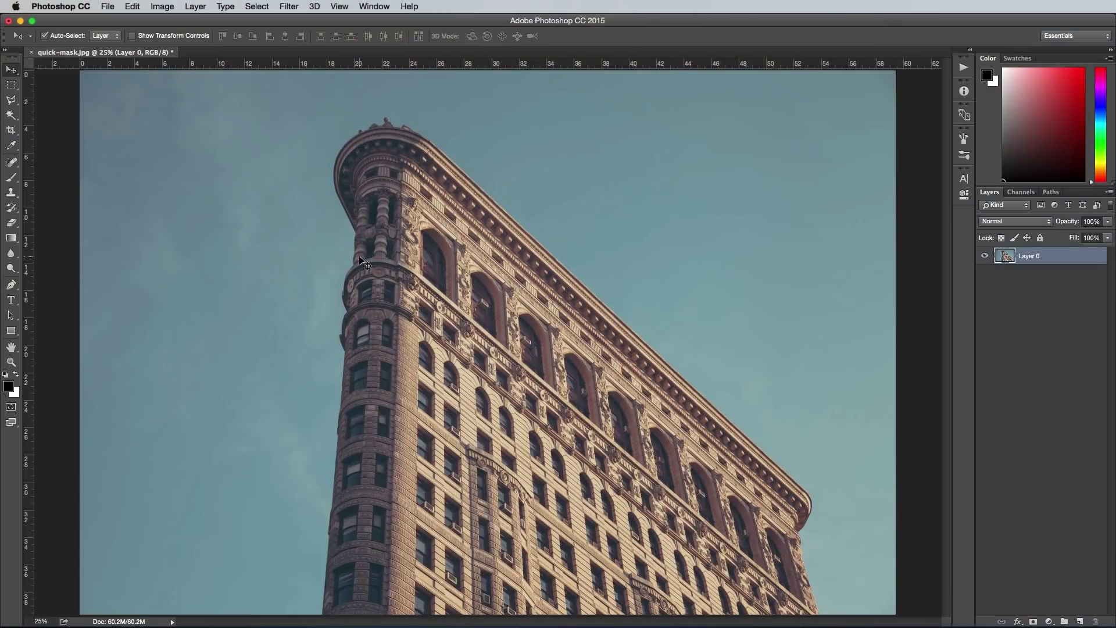
Remove the sky around the building using the Quick Selection tool with a 700 px brush, and clear the selection
left_click_drag(11, 115, 51, 115)
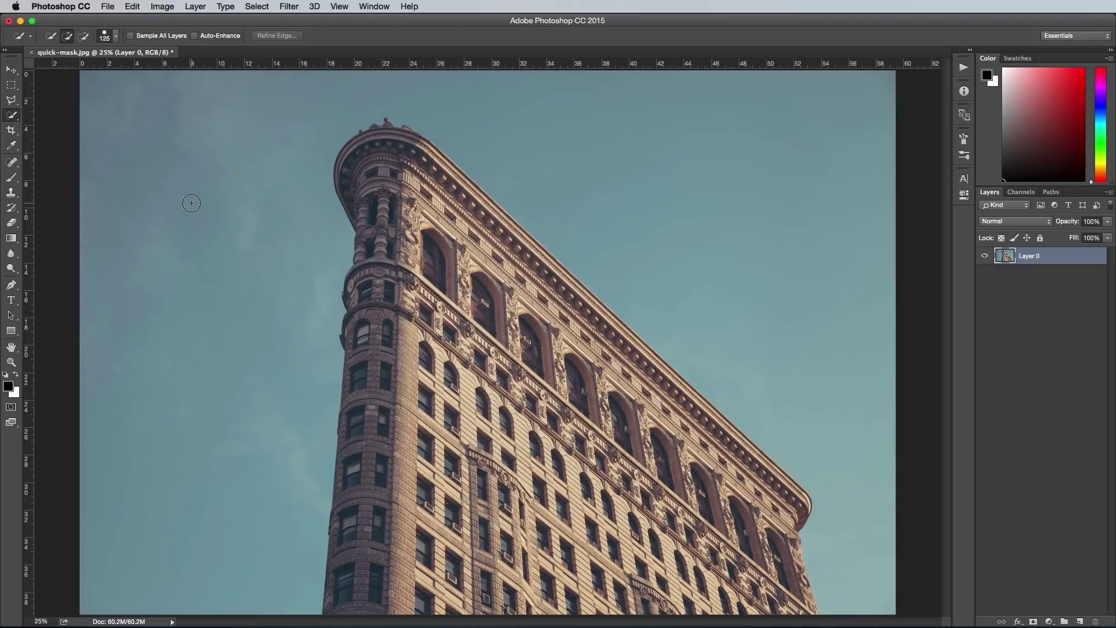
key("bracketright")
key("bracketright")
key("bracketright")
key("bracketright")
mouse_move(187, 200)
left_mouse_down()
mouse_move(125, 96)
mouse_move(163, 342)
mouse_move(543, 150)
mouse_move(718, 157)
mouse_move(686, 139)
left_mouse_up()
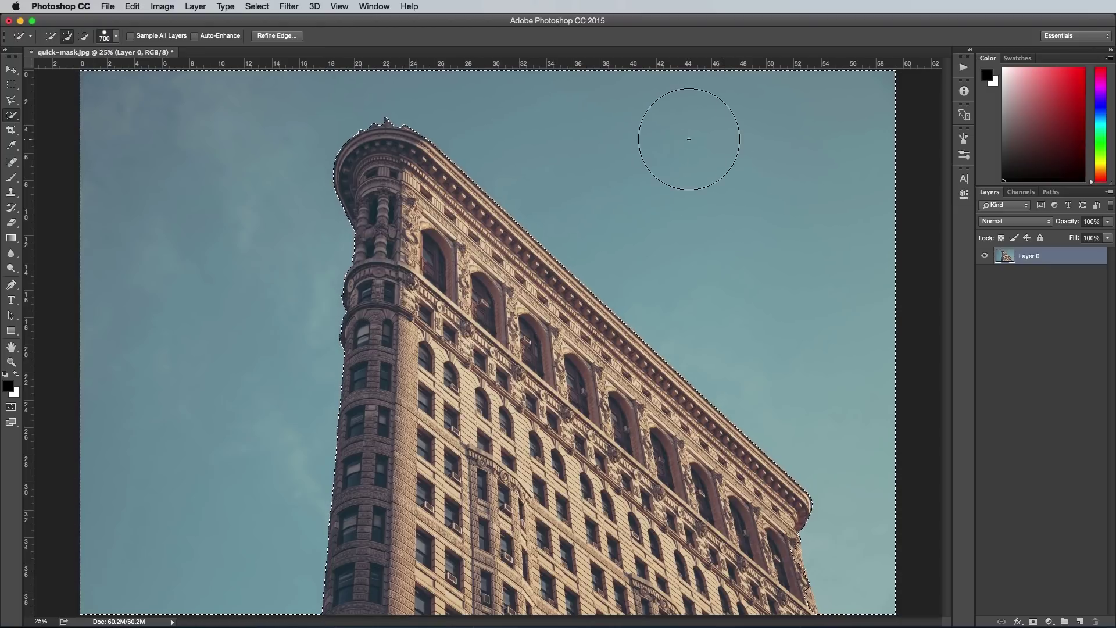
key("Delete")
key("super+d")
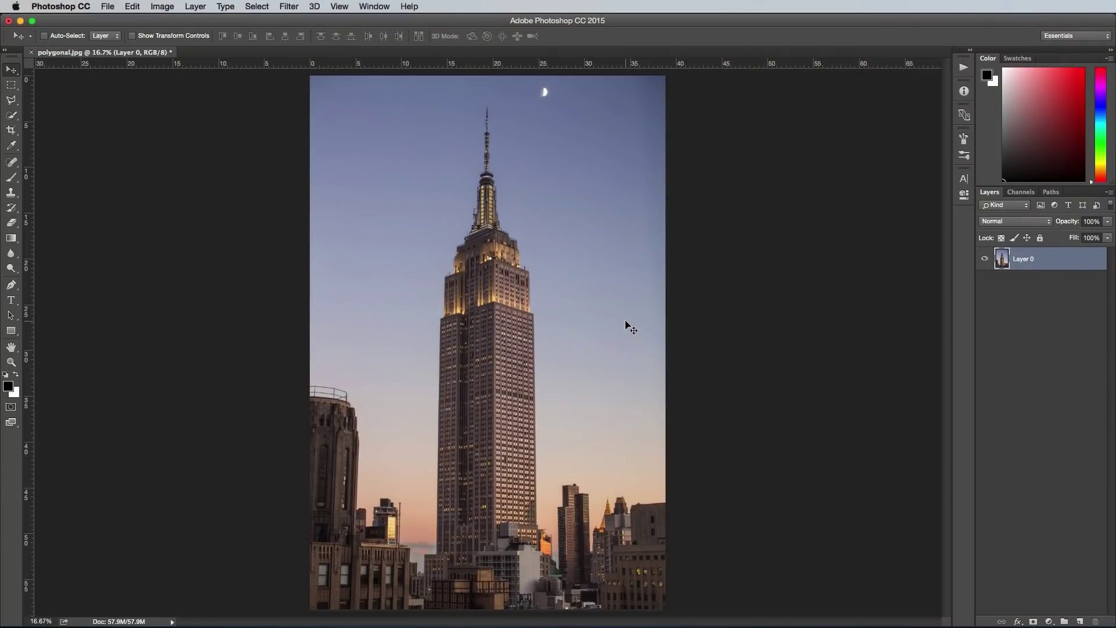
Begin a Polygonal Lasso outline along the skyscraper's left edge, from its lower floors up to the stepped terraces
key("super+plus")
key("super+plus")
key("super+plus")
key("super+plus")
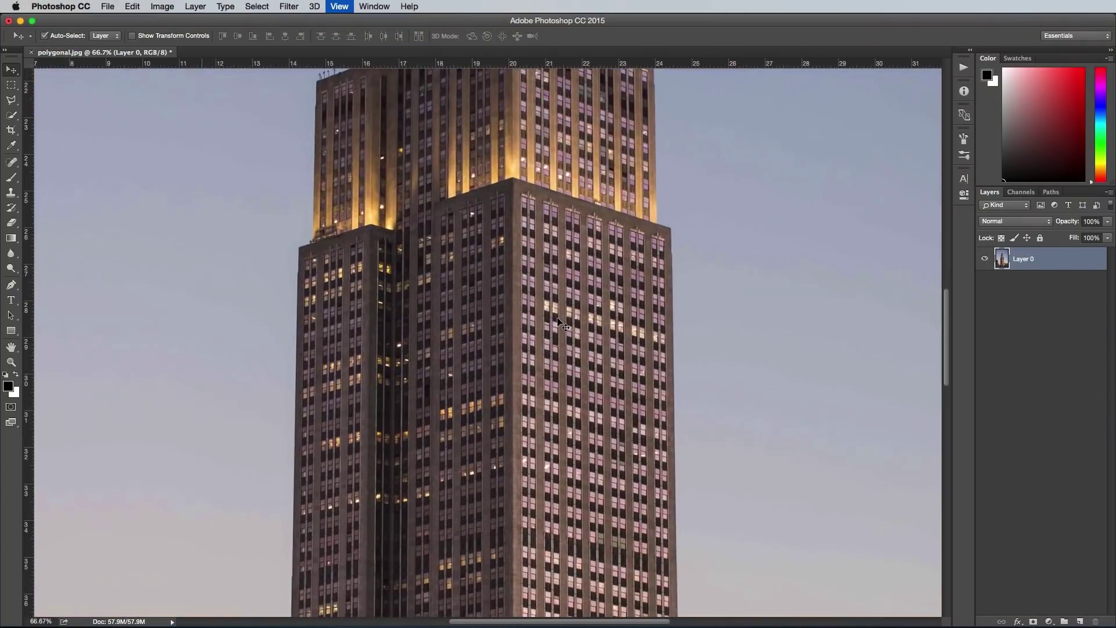
scroll(558, 319, "down", 12)
scroll(558, 322, "up", 5)
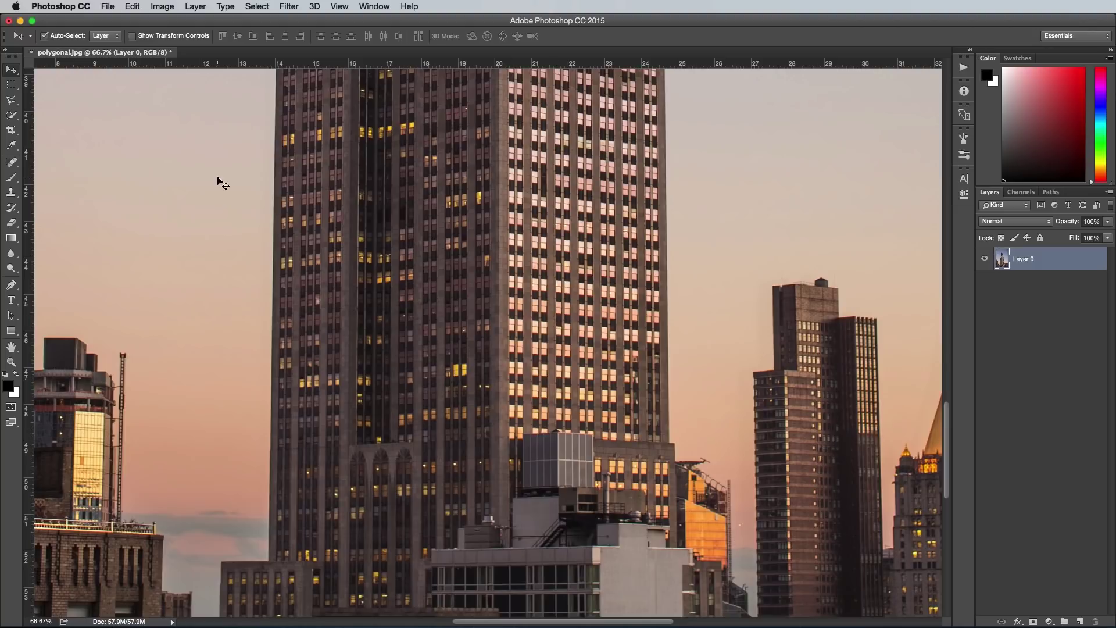
left_click(12, 101)
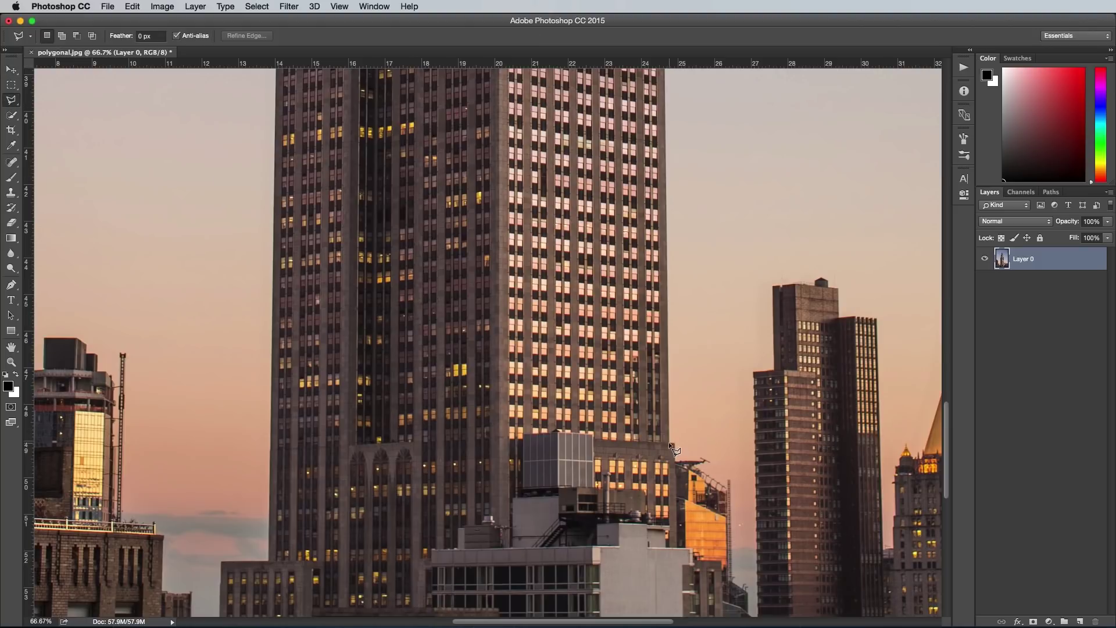
scroll(278, 361, "up", 10)
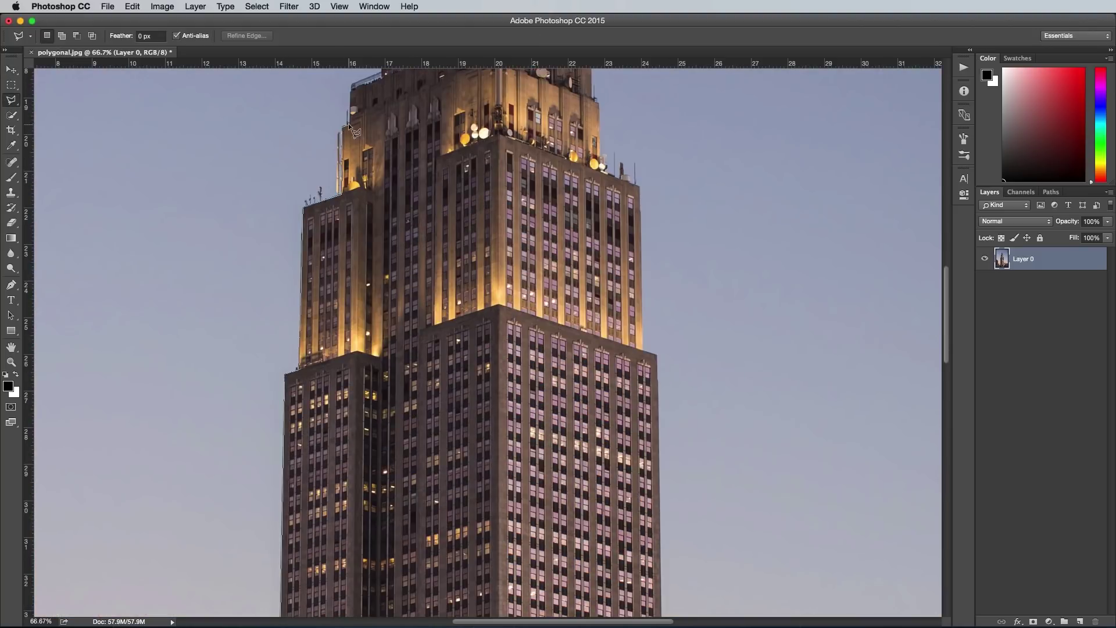
left_click(349, 125)
key("super+plus")
key("super+plus")
scroll(349, 175, "up", 10)
left_click(311, 465)
left_click(407, 429)
left_click(406, 390)
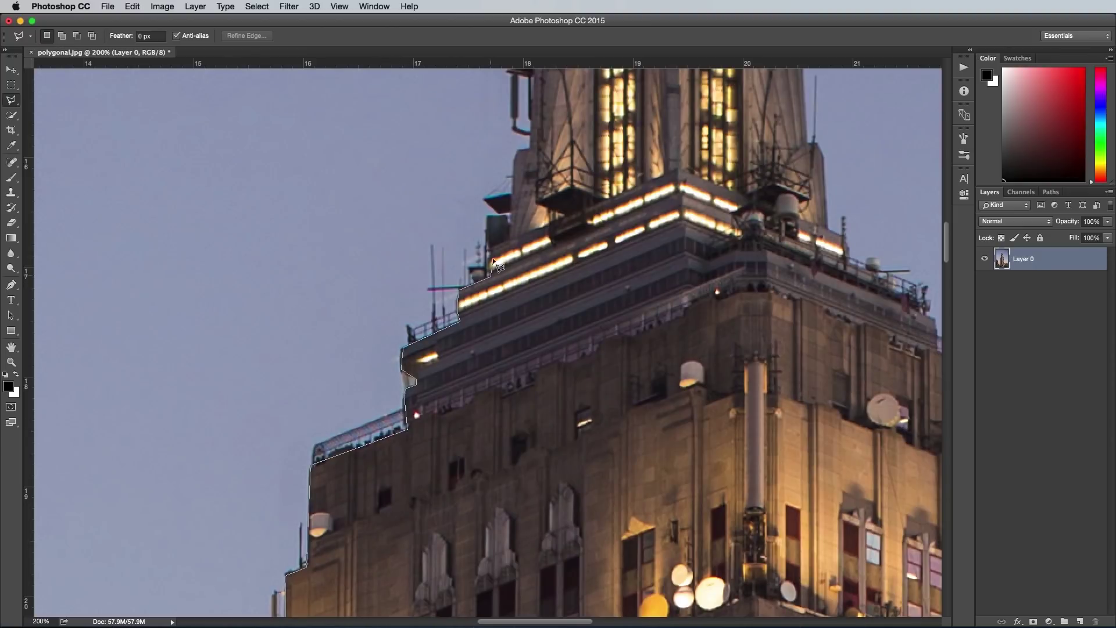
Continue the lasso outline from the terraces up the left side of the lit crown to the round observation level
left_click(513, 239)
left_click(513, 160)
left_click(518, 149)
left_click(533, 148)
scroll(533, 148, "up", 5)
left_click(572, 270)
left_click(584, 269)
left_click(585, 93)
scroll(585, 93, "up", 4)
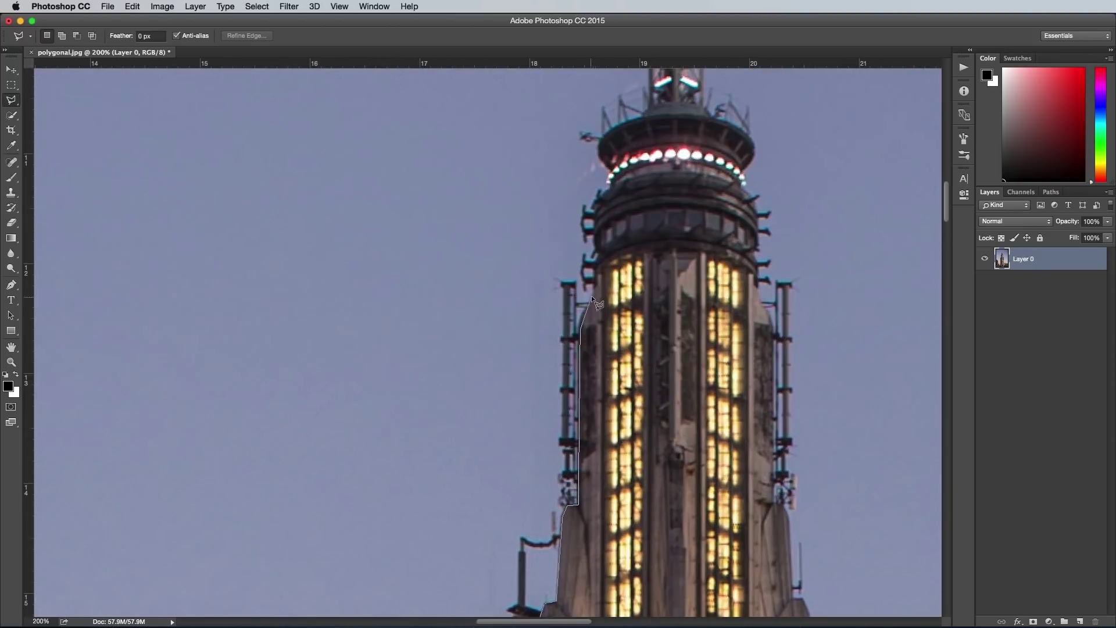
left_click(615, 123)
left_click(646, 114)
Trace the left side of the skyscraper's antenna with the lasso up to its tip
scroll(645, 114, "up", 4)
scroll(646, 114, "right", 1)
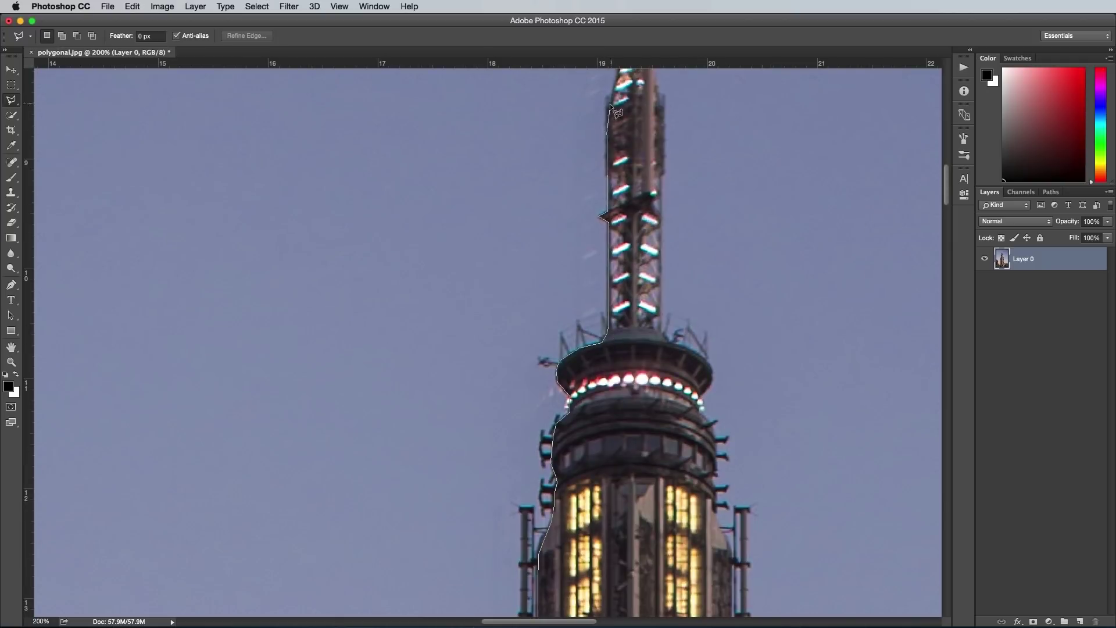
left_click(591, 314)
left_click(595, 292)
left_click(594, 169)
mouse_move(611, 106)
left_mouse_down()
mouse_move(586, 332)
mouse_move(600, 372)
left_mouse_up()
left_click(590, 107)
left_click(581, 92)
left_click(607, 77)
scroll(605, 169, "up", 3)
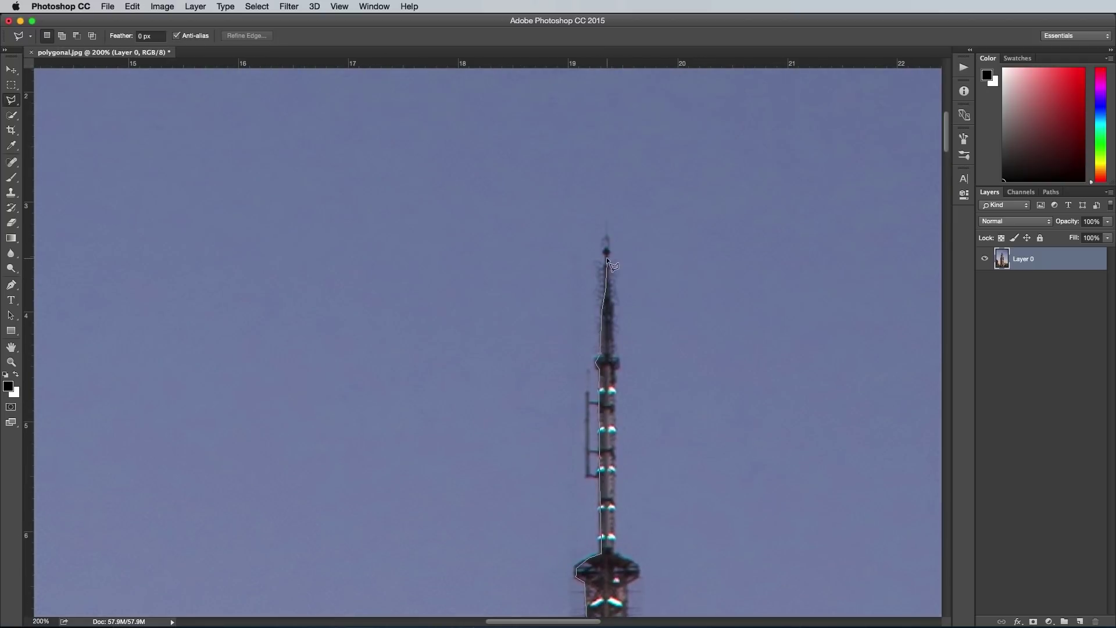
double_click(602, 250)
scroll(609, 340, "down", 3)
scroll(610, 341, "right", 3)
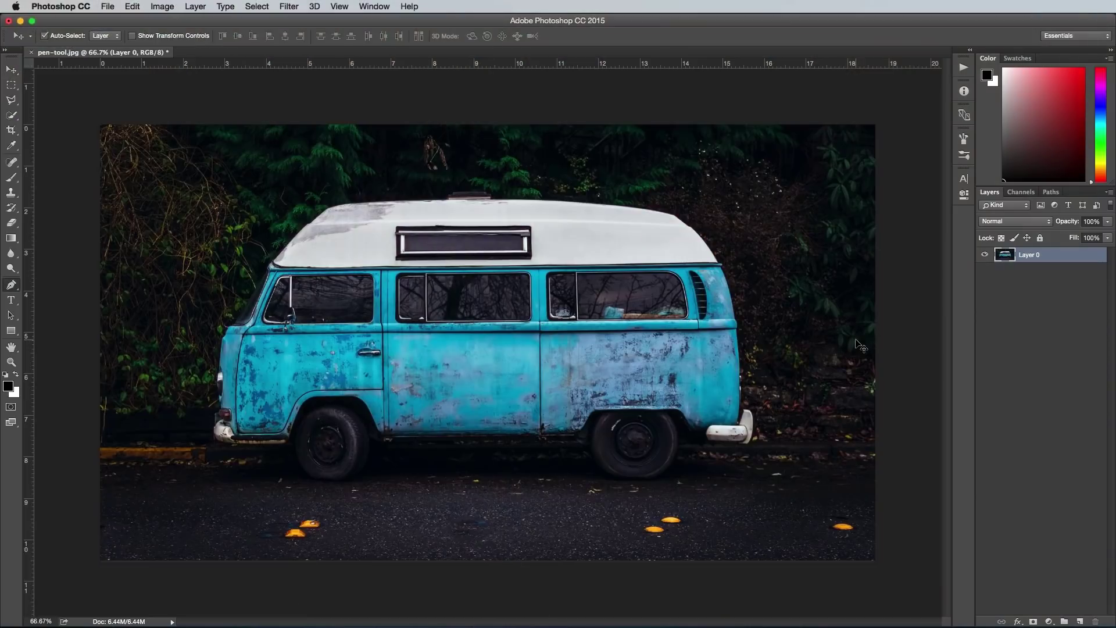
Start a Pen tool path above the van's front indicator light and trace it up around the headlight
key("p")
scroll(470, 351, "up", 3)
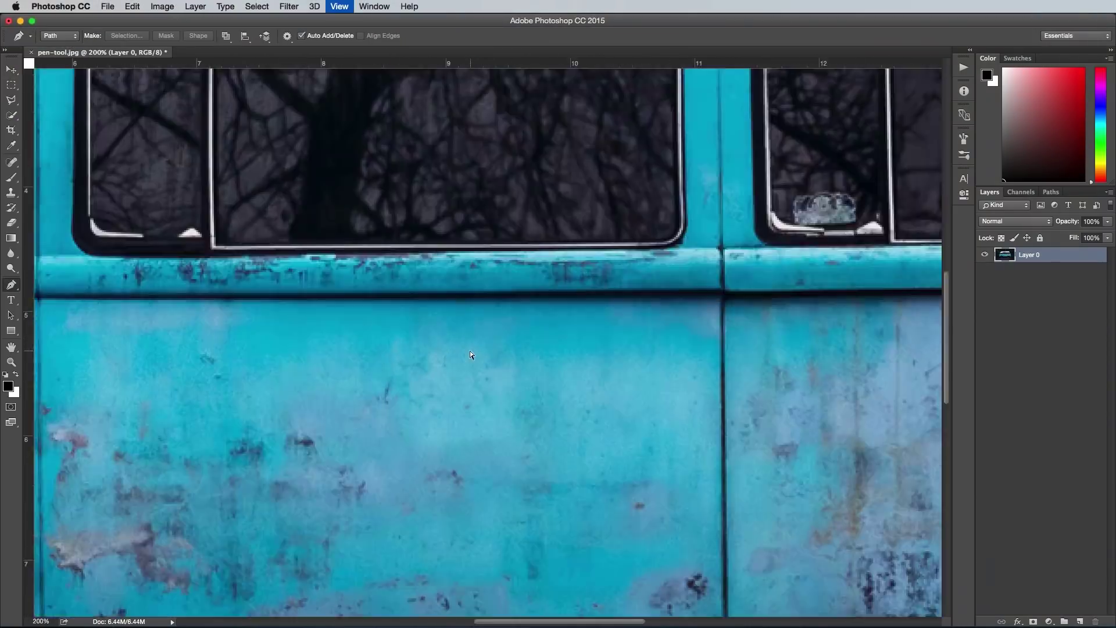
scroll(470, 351, "down", 5)
left_click(205, 341)
left_click(204, 317)
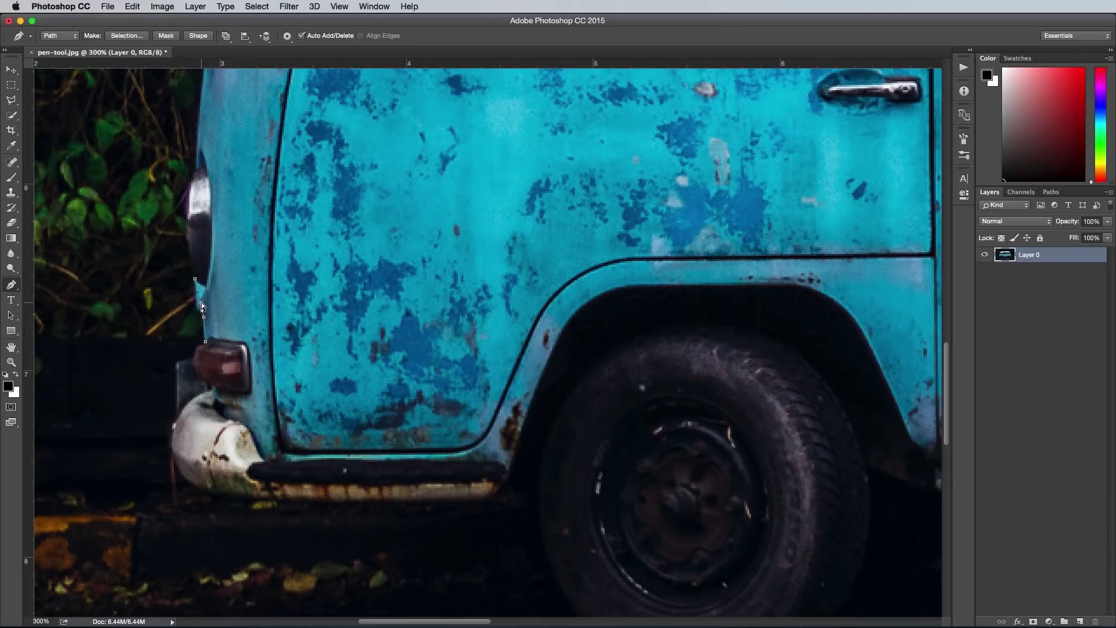
left_click_drag(194, 229, 188, 230)
scroll(190, 228, "up", 4)
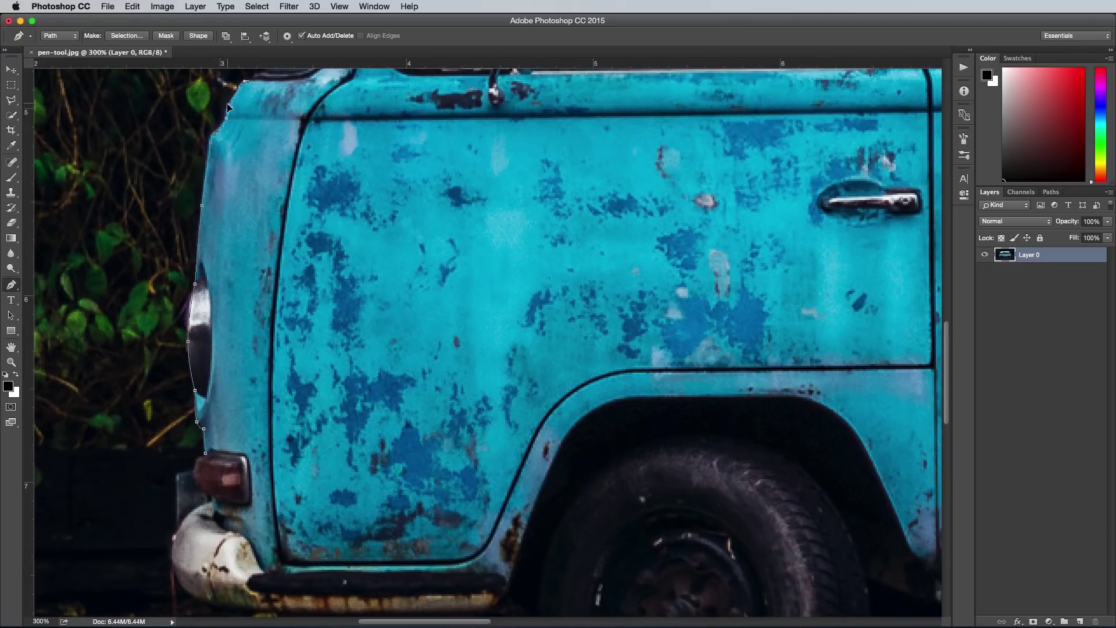
Continue the path from the van's front panel along the windscreen edge to the front end of the roof gutter
scroll(267, 117, "up", 5)
left_click(265, 197)
left_click_drag(256, 203, 254, 198)
scroll(360, 134, "up", 6)
left_click(413, 138)
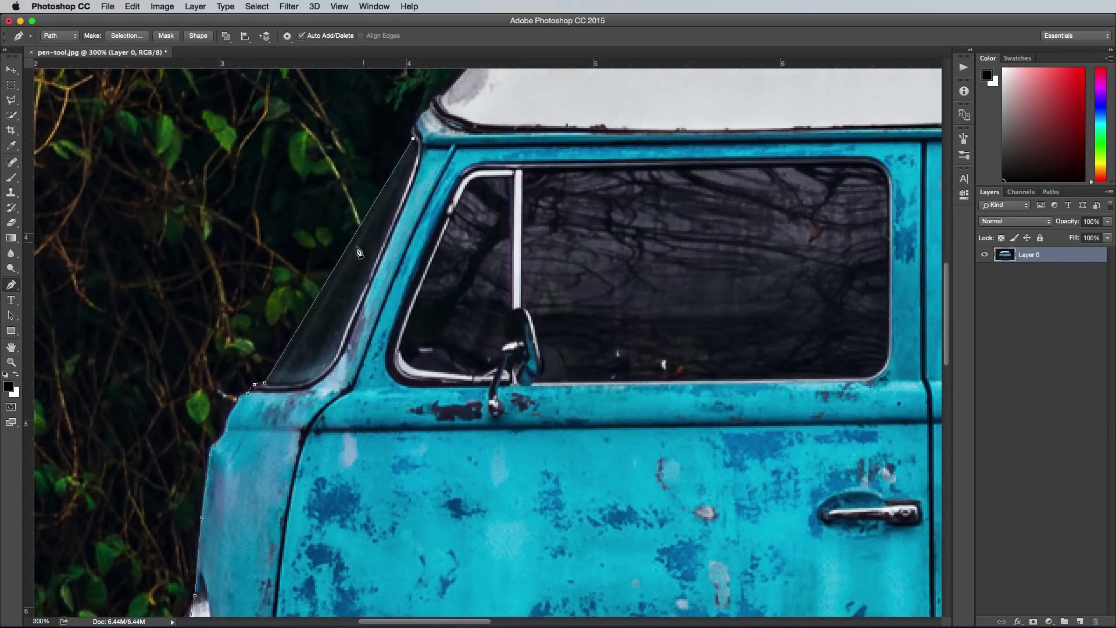
left_click_drag(343, 253, 346, 251)
scroll(384, 197, "up", 2)
scroll(387, 195, "up", 1)
left_click(418, 178)
left_click_drag(415, 188, 411, 188)
Trace the front slope of the white roof with curved path segments
scroll(391, 196, "up", 3)
scroll(392, 196, "right", 3)
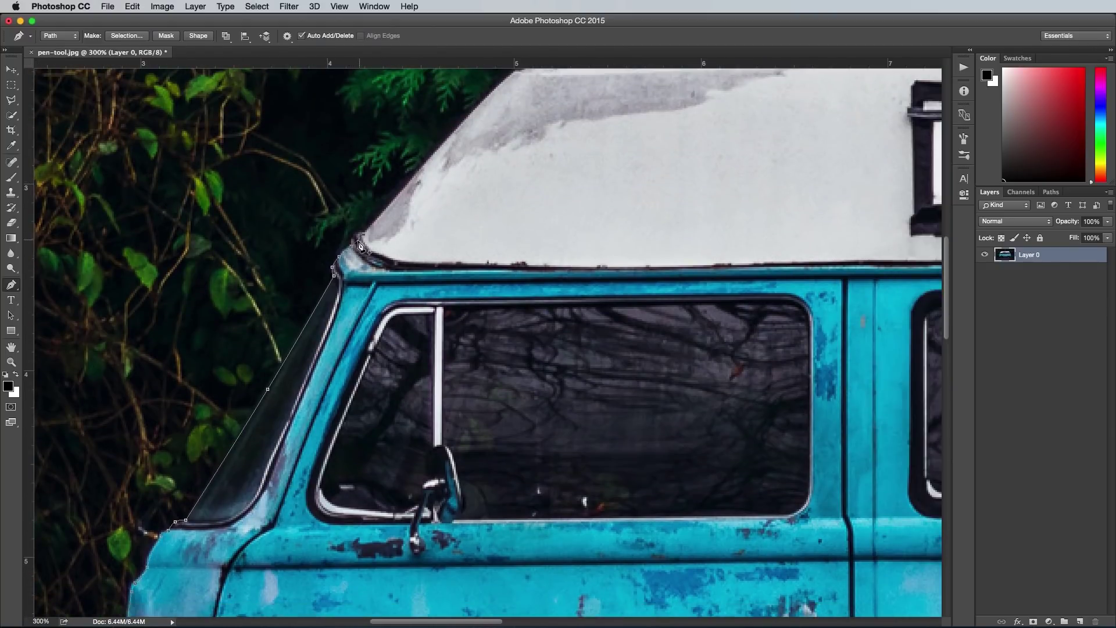
scroll(361, 246, "up", 4)
left_click(522, 203)
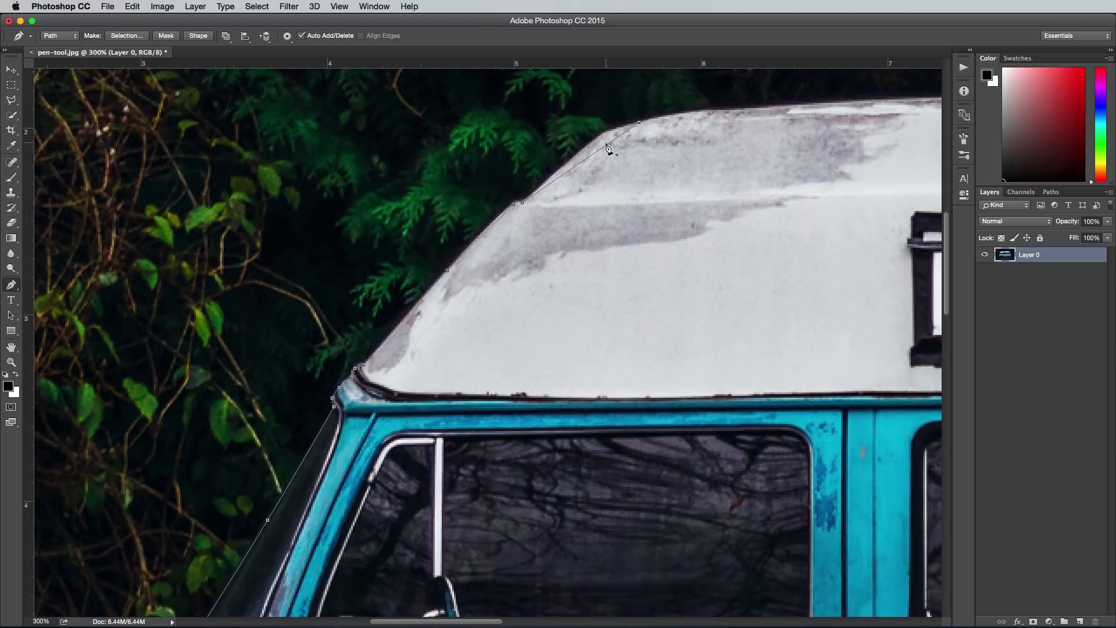
left_click_drag(606, 145, 603, 134)
left_click_drag(556, 178, 553, 175)
Extend the path along the front part of the roof's upper edge to the roof vent, bending segments to fit
scroll(639, 157, "right", 3)
scroll(640, 157, "up", 1)
left_click(734, 130)
left_click_drag(663, 136, 606, 137)
scroll(606, 137, "right", 10)
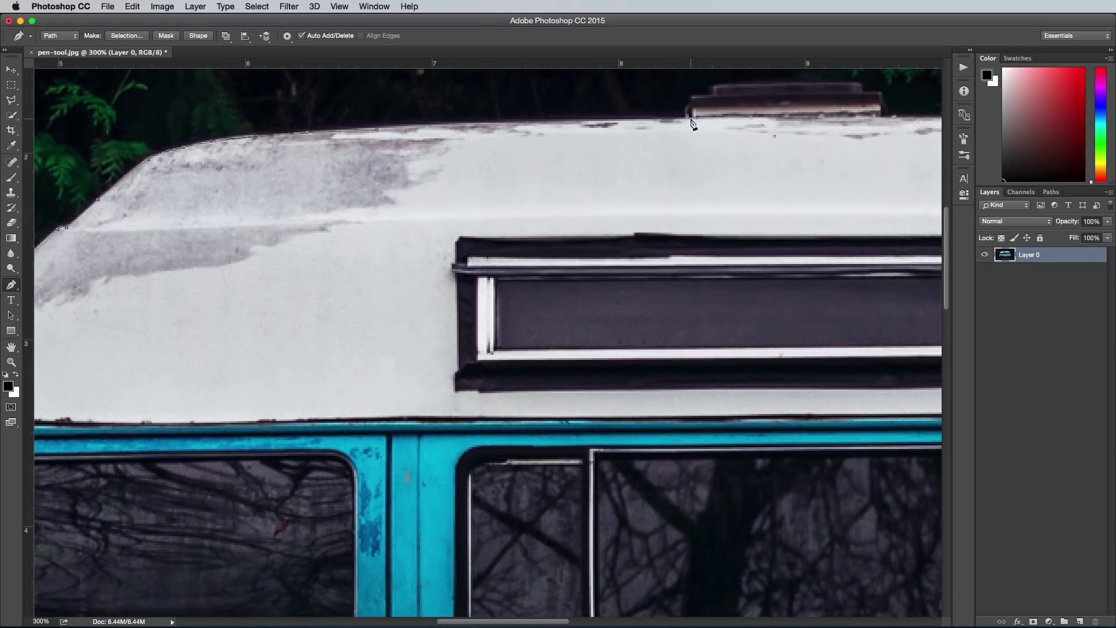
left_click(690, 119)
left_click_drag(507, 126, 507, 122)
Trace the roof's upper edge from the vent to the rear upper corner, curving the segments to match
scroll(561, 137, "right", 5)
scroll(560, 137, "up", 2)
left_click(771, 180)
left_click_drag(658, 181, 715, 186)
scroll(659, 181, "right", 6)
left_click(896, 202)
scroll(715, 186, "right", 7)
scroll(715, 186, "down", 1)
left_click(803, 242)
left_click_drag(782, 238, 783, 230)
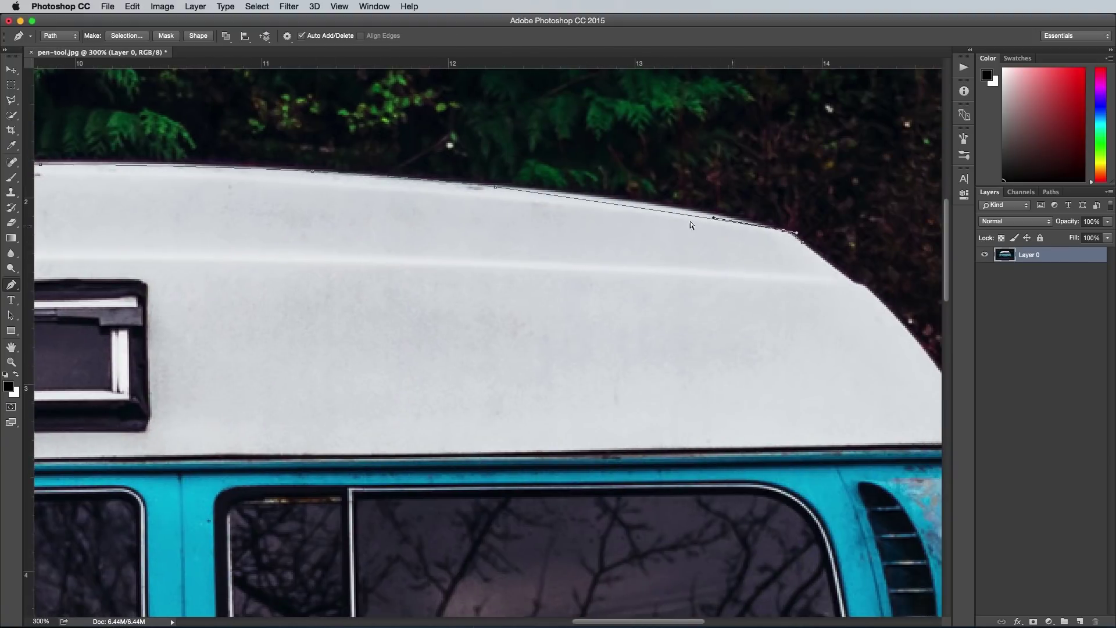
Continue the path down the rear slope of the roof and around the end of the gutter
scroll(720, 239, "right", 7)
scroll(721, 239, "down", 1)
left_click(728, 240)
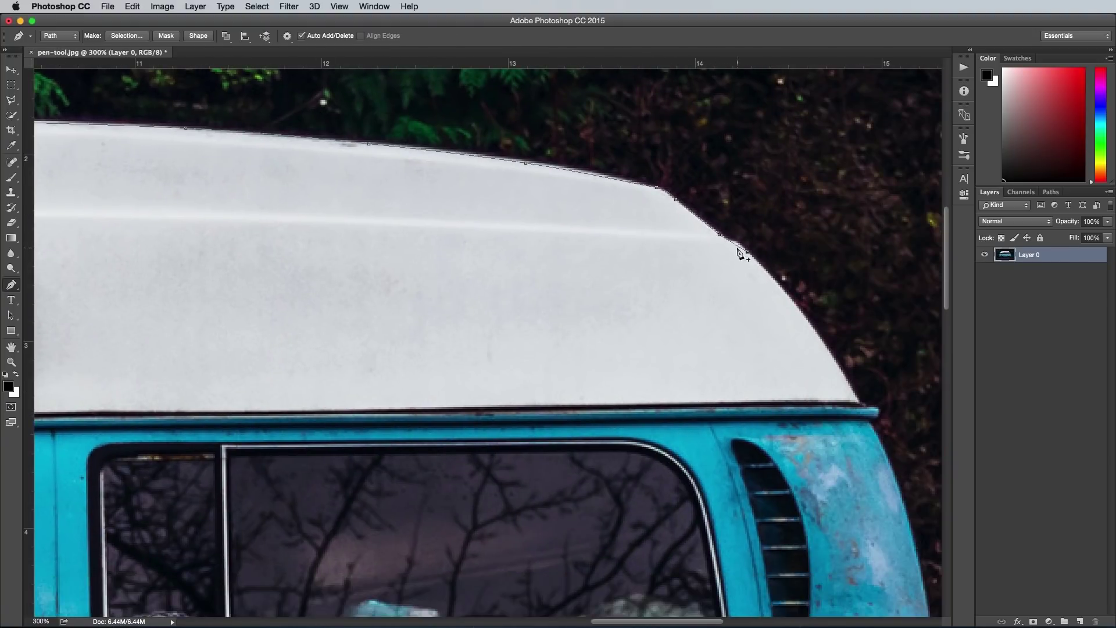
scroll(797, 329, "down", 7)
scroll(797, 329, "right", 7)
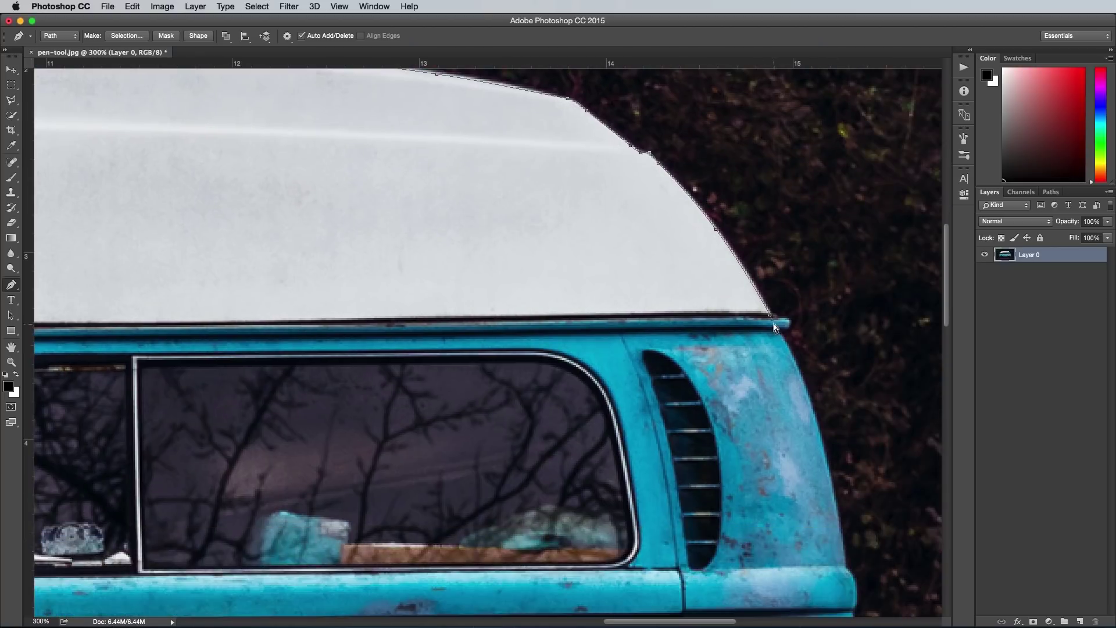
scroll(774, 326, "down", 5)
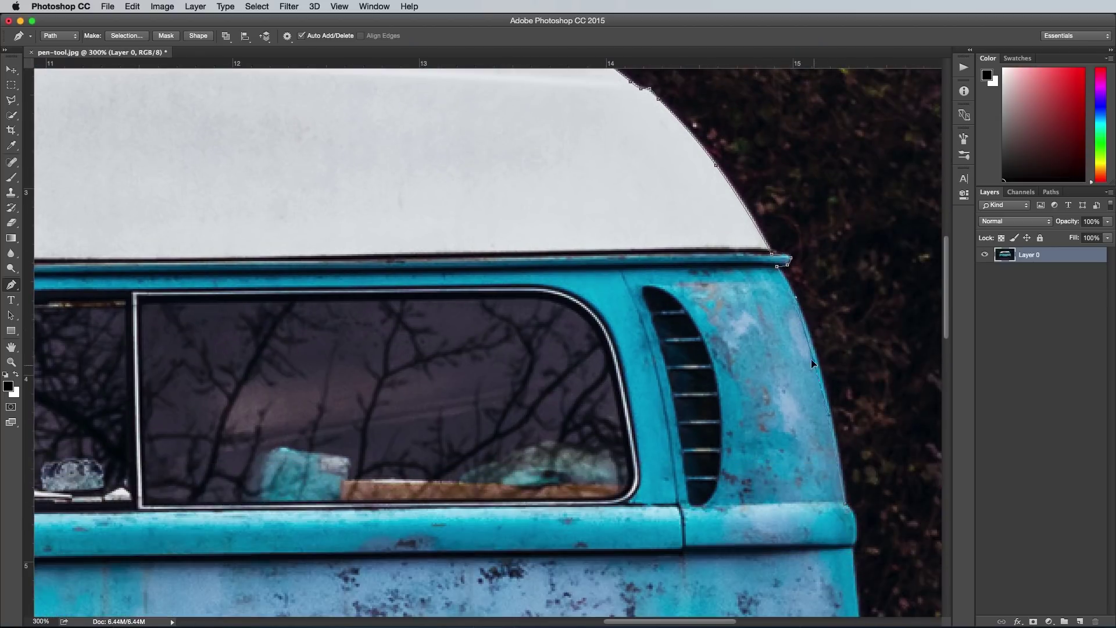
Trace the van's rear body edge down past the beltline, curving the segments along the bodywork
left_click_drag(836, 429, 837, 441)
scroll(838, 435, "down", 10)
scroll(843, 402, "down", 16)
scroll(843, 402, "right", 3)
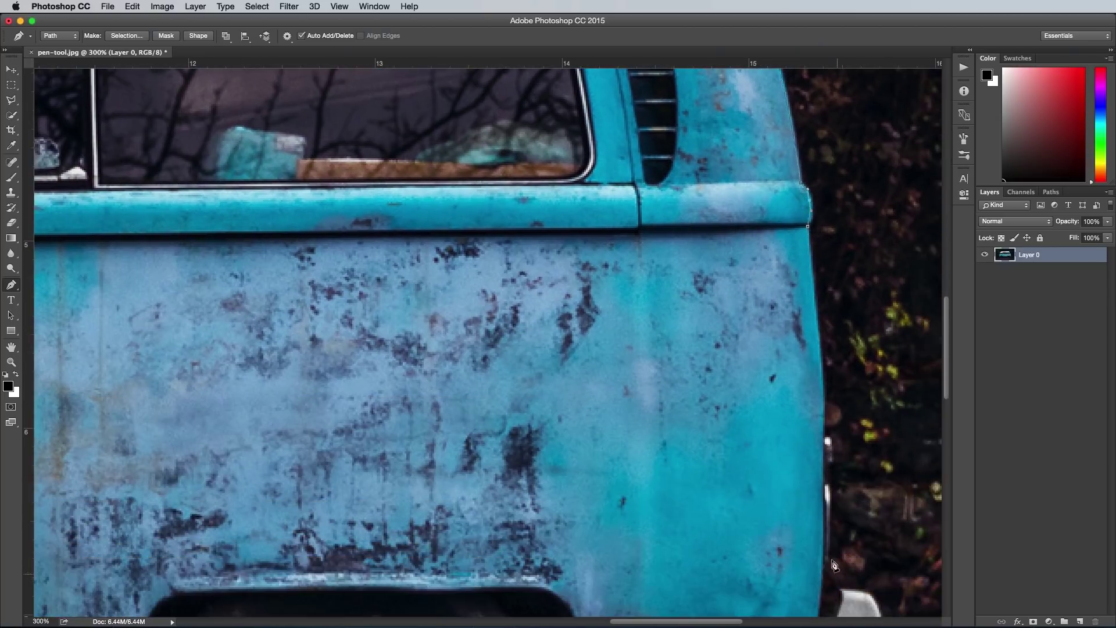
left_click_drag(812, 354, 822, 388)
Extend the path down to the rear bumper and around its outer end and underside
scroll(822, 387, "down", 12)
scroll(830, 446, "down", 5)
left_click(795, 424)
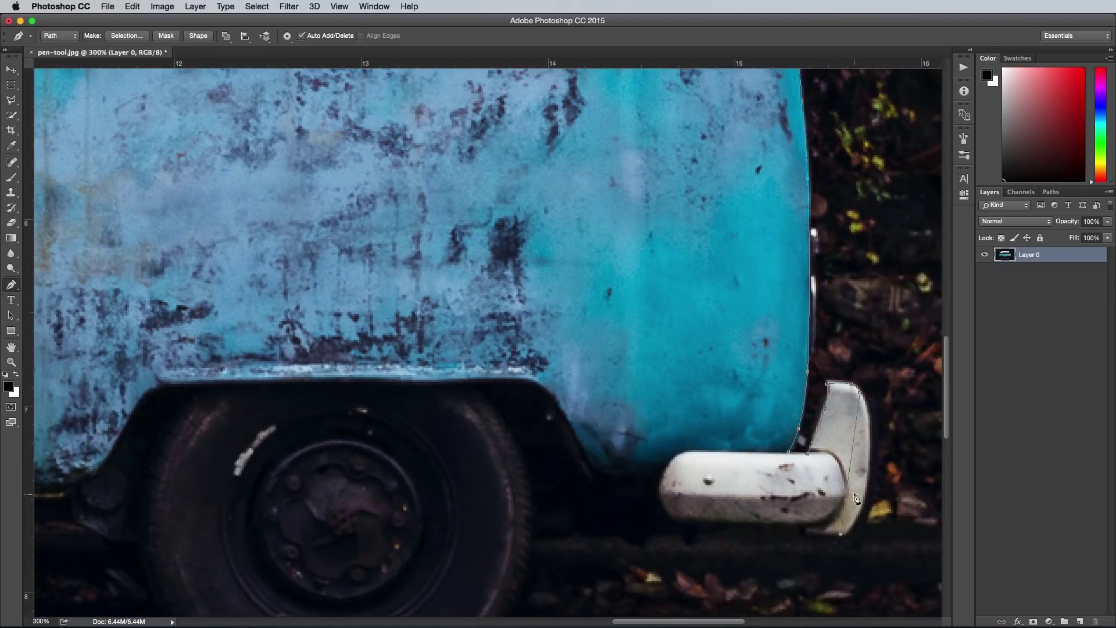
left_click_drag(853, 535, 878, 424)
left_click(673, 521)
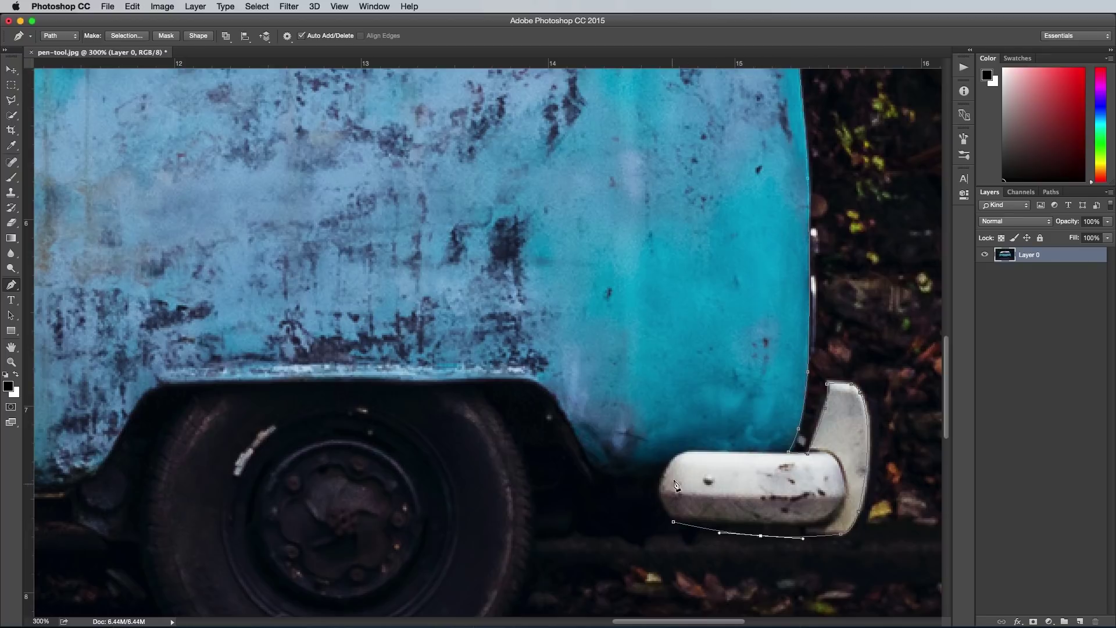
Trace the path from the rear bumper over the rear side and upper edge of the rear wheel arch
left_click(480, 385)
left_click(532, 399)
left_click_drag(533, 401, 549, 399)
left_click_drag(593, 479, 607, 481)
left_click_drag(578, 463, 602, 445)
left_click(588, 475)
left_click_drag(542, 474, 599, 479)
left_click_drag(550, 398, 363, 380)
left_click_drag(525, 371, 521, 363)
left_click(451, 378)
Add the forward side of the rear wheel arch to the path and bend its segment to fit
scroll(445, 384, "left", 6)
left_click(315, 429)
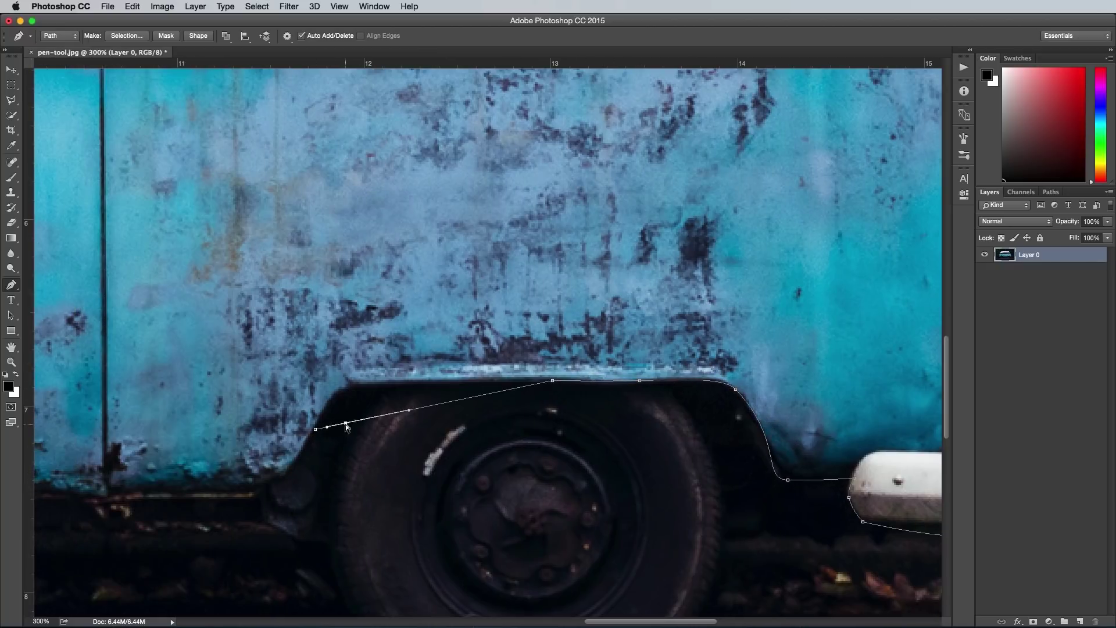
left_click(345, 422)
left_click_drag(346, 423, 308, 436)
Trace the van's lower sill between the two wheel arches, up to the rear side of the front arch
scroll(307, 443, "left", 6)
scroll(307, 443, "down", 2)
scroll(460, 425, "left", 10)
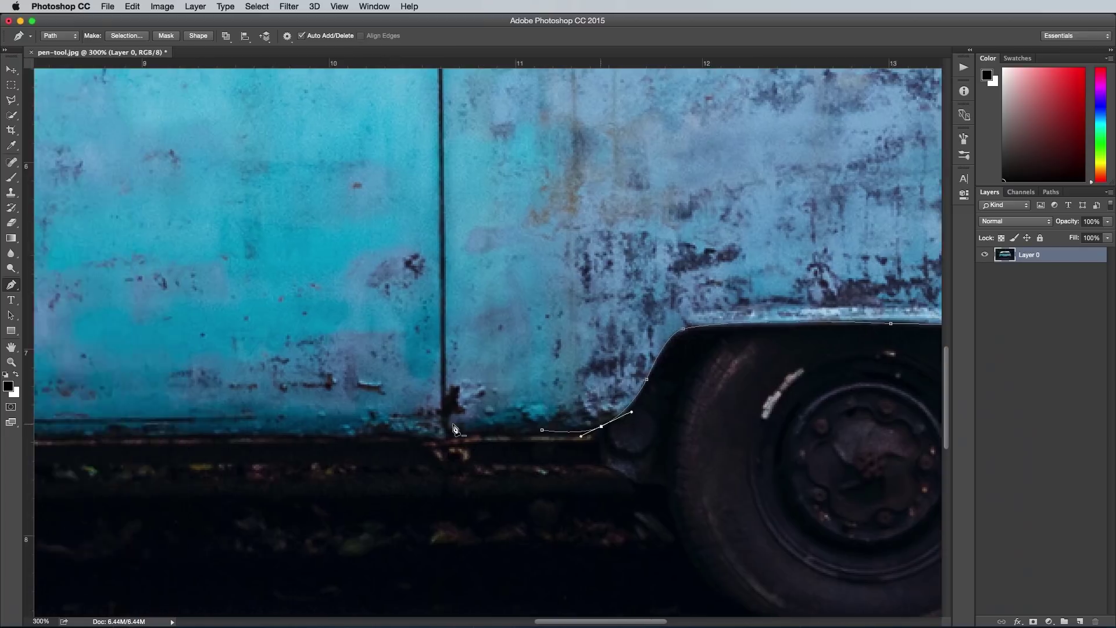
scroll(175, 451, "left", 2)
left_click_drag(236, 453, 232, 408)
scroll(196, 402, "up", 3)
scroll(197, 402, "left", 3)
left_click(199, 377)
Trace the front wheel arch with the path, bending the segments to follow its curve
scroll(244, 401, "left", 10)
left_click(428, 368)
left_click_drag(545, 375, 560, 367)
left_click(299, 498)
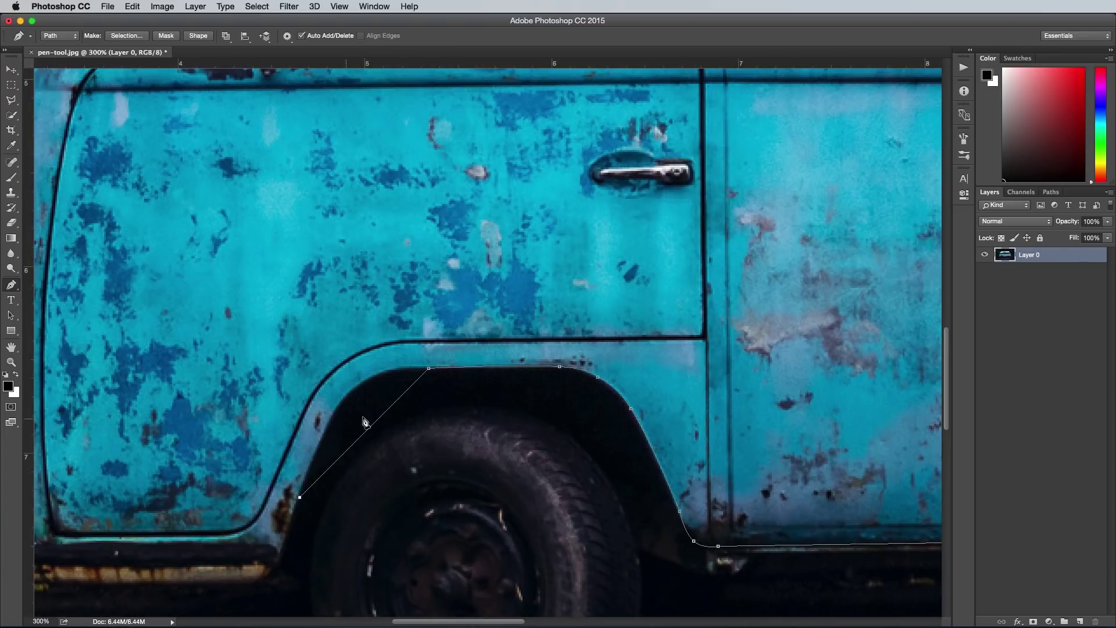
left_click(378, 418)
left_click_drag(378, 418, 350, 390)
left_click_drag(300, 497, 280, 549)
Trace the underside and end of the front bumper, bringing the path back up to the front indicator light
scroll(308, 541, "left", 6)
scroll(309, 541, "down", 2)
left_click(286, 536)
left_click(362, 517)
left_click_drag(362, 517, 422, 535)
scroll(365, 537, "left", 3)
left_click(171, 497)
left_click(211, 505)
left_click_drag(211, 505, 201, 528)
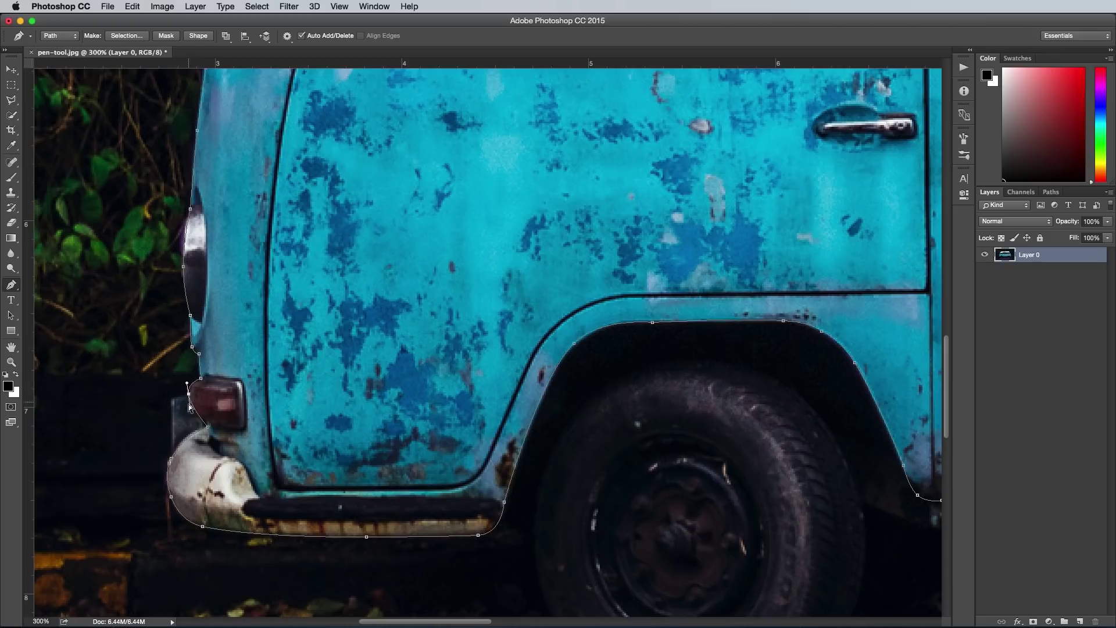
Save the work path around the van under the name "Van body"
key("super+1")
left_click(1051, 192)
double_click(1019, 205)
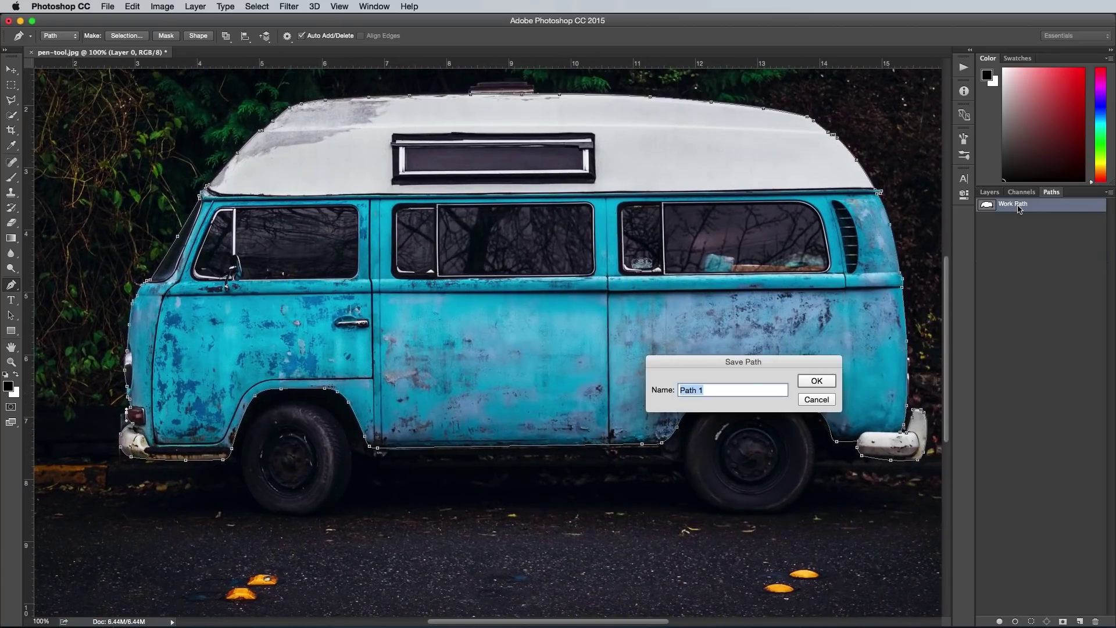
type("Van body")
left_click(817, 380)
Make a new anti-aliased selection from the Van body path with a feather radius of 0 pixels
right_click(345, 310)
left_click(407, 375)
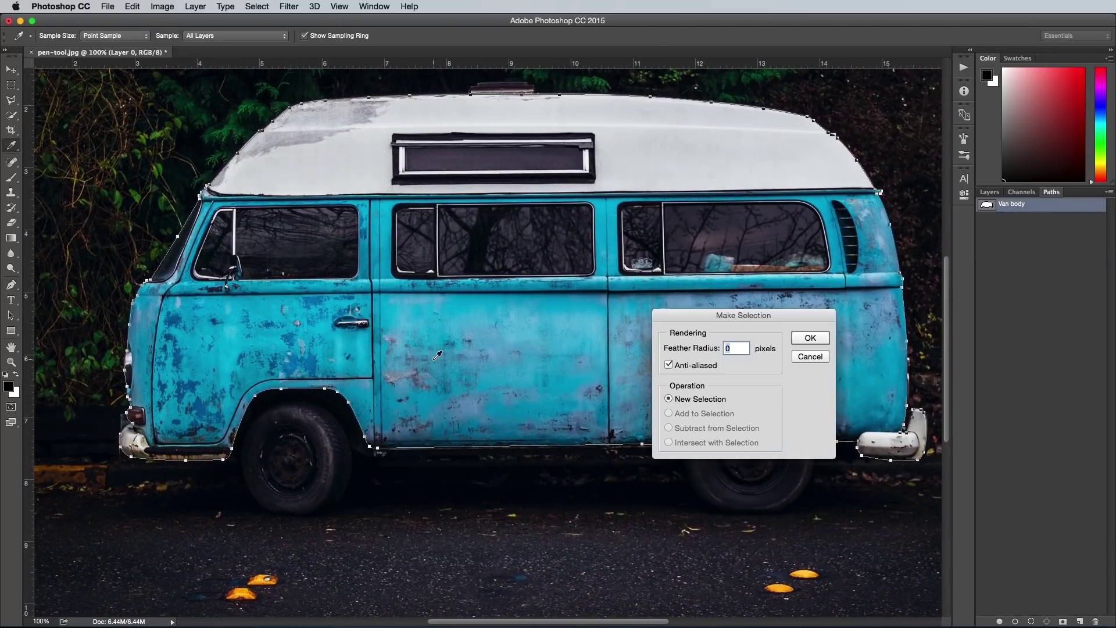
left_click(810, 338)
Invert the van selection, delete the background from Layer 0 and deselect
left_click(989, 192)
left_click(257, 6)
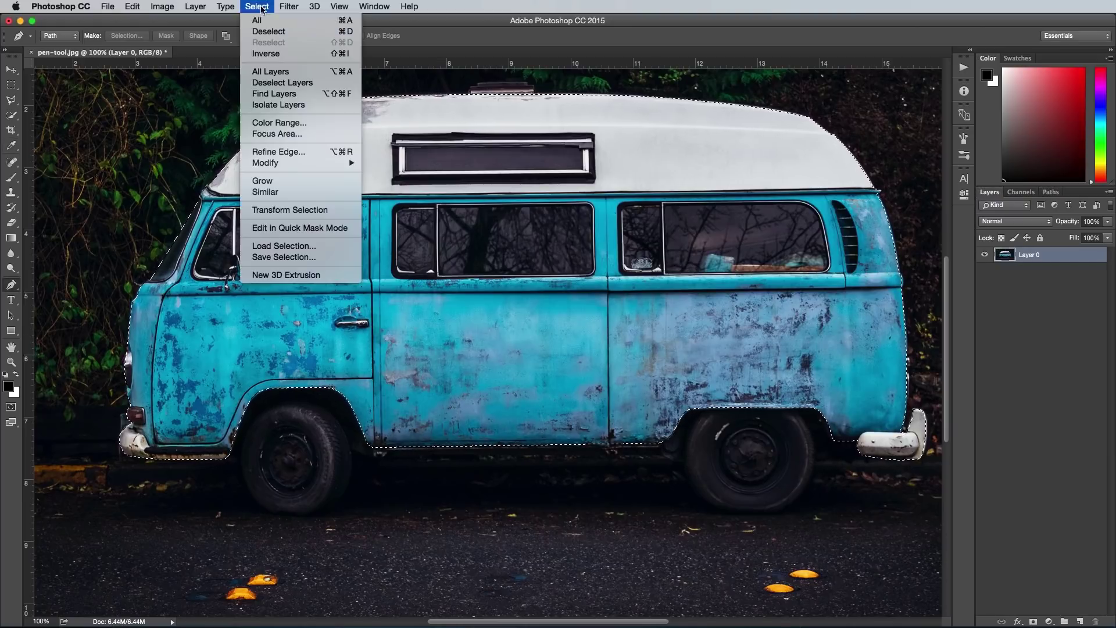
left_click(278, 54)
key("Delete")
scroll(343, 238, "up", 3)
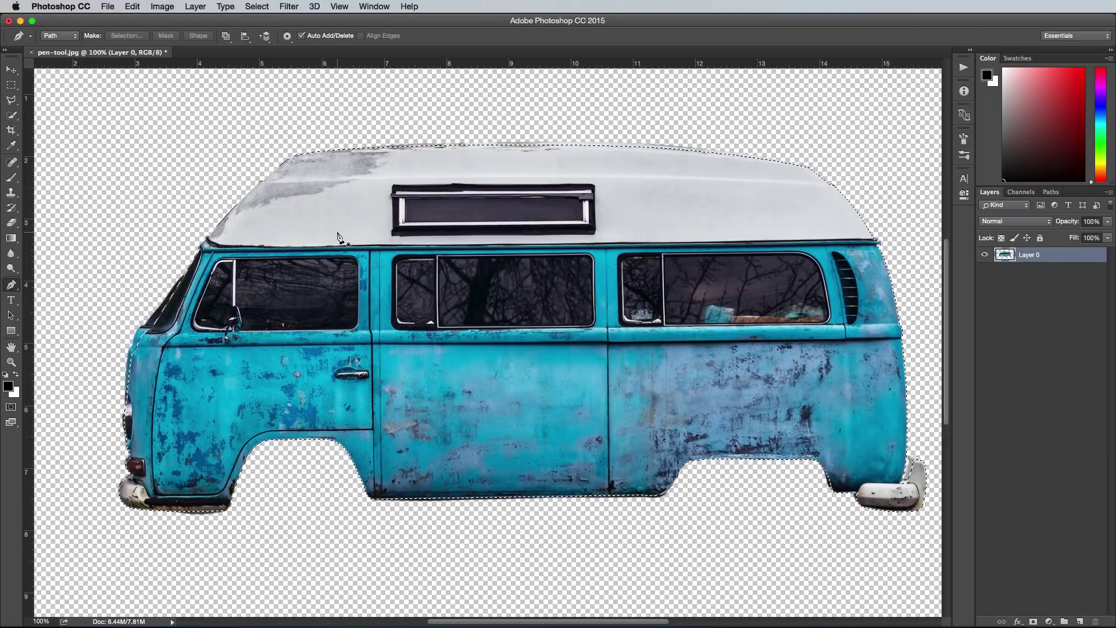
key("super+d")
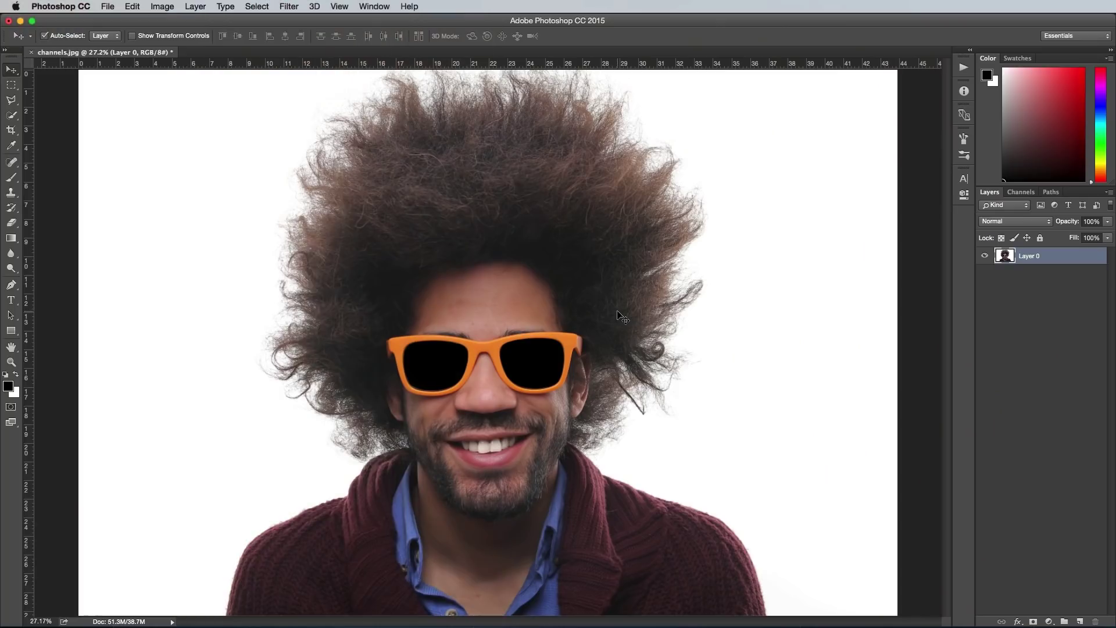
Compare the Red, Green and Blue channels of the portrait and duplicate the Blue channel
left_click(1019, 193)
left_click(1029, 222)
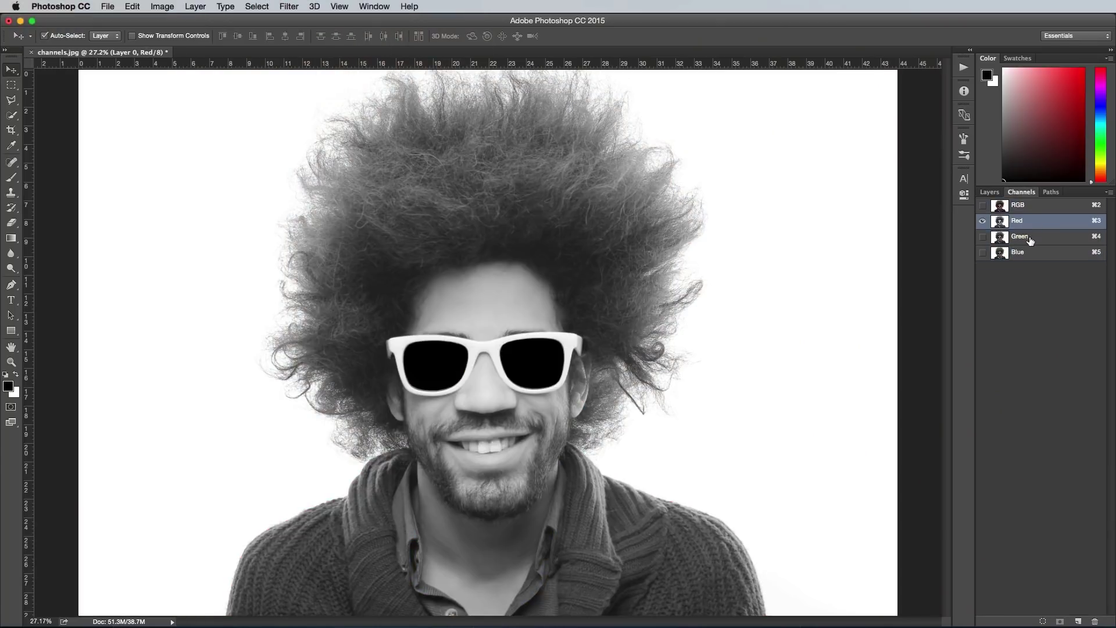
left_click(1031, 238)
left_click(1033, 255)
left_click_drag(1045, 254, 1078, 621)
Apply Levels to the Blue copy channel with input levels 73, 0.68 and 208
key("super+l")
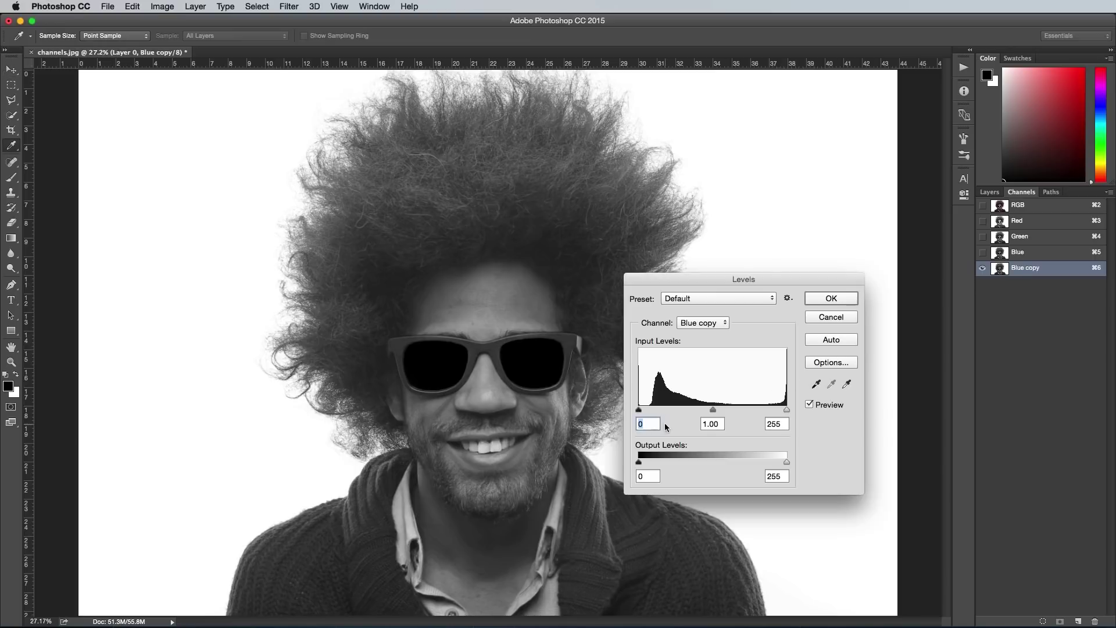
left_click_drag(649, 413, 736, 408)
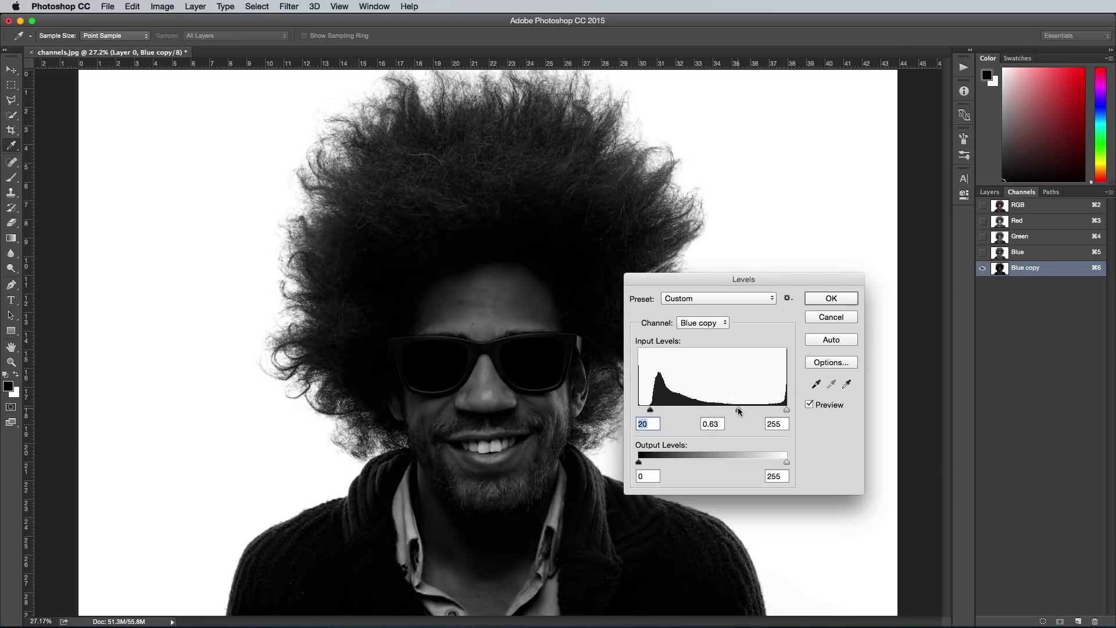
left_click_drag(654, 412, 669, 410)
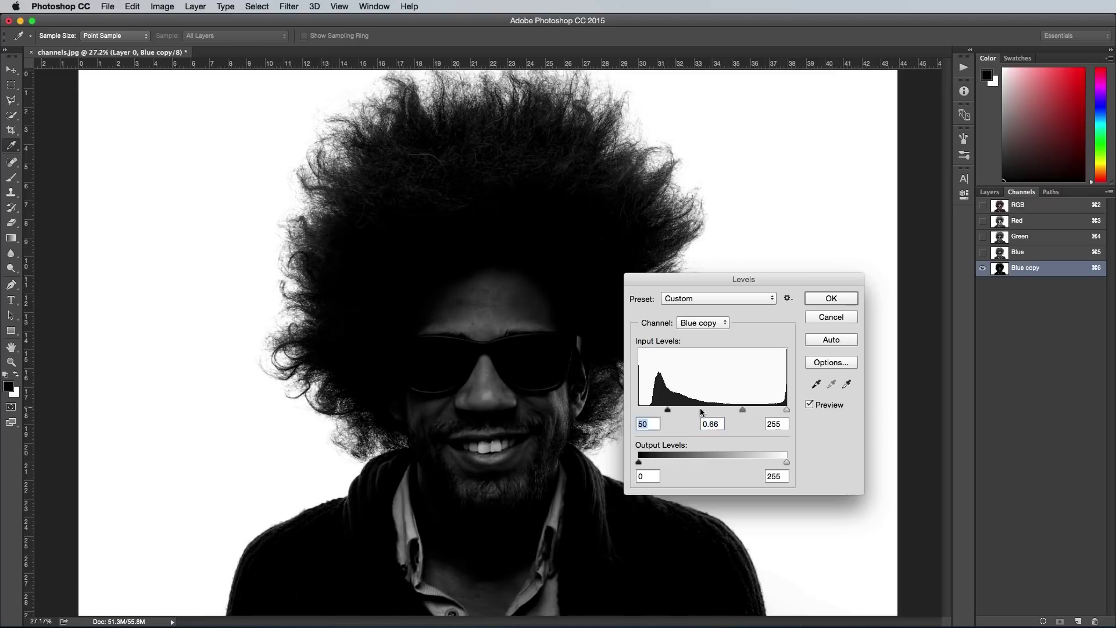
left_click_drag(743, 410, 669, 408)
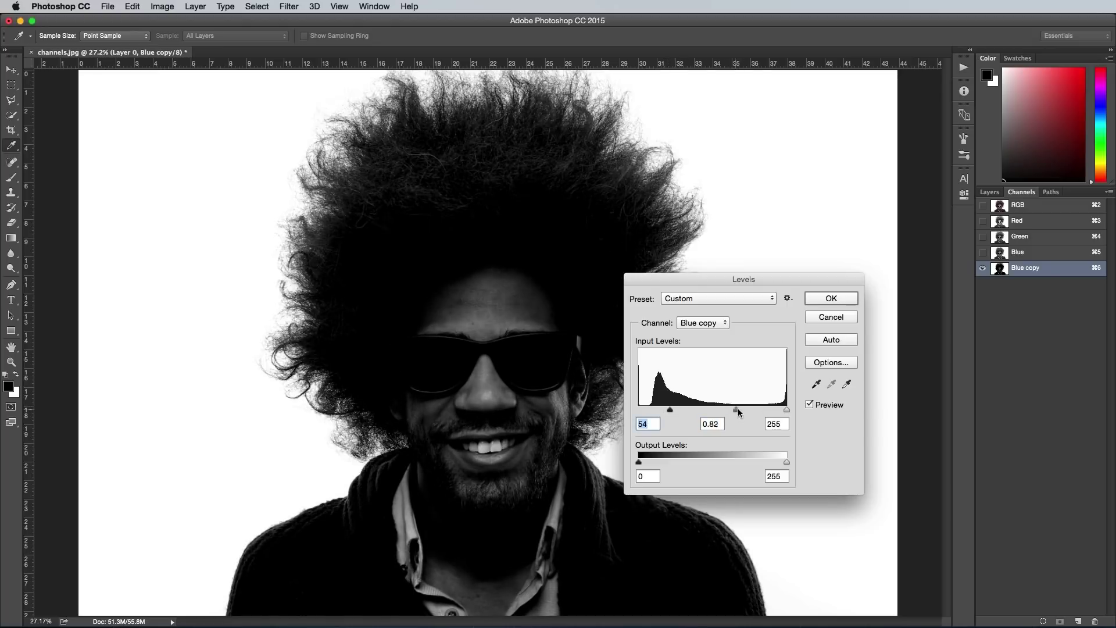
left_click_drag(738, 410, 742, 410)
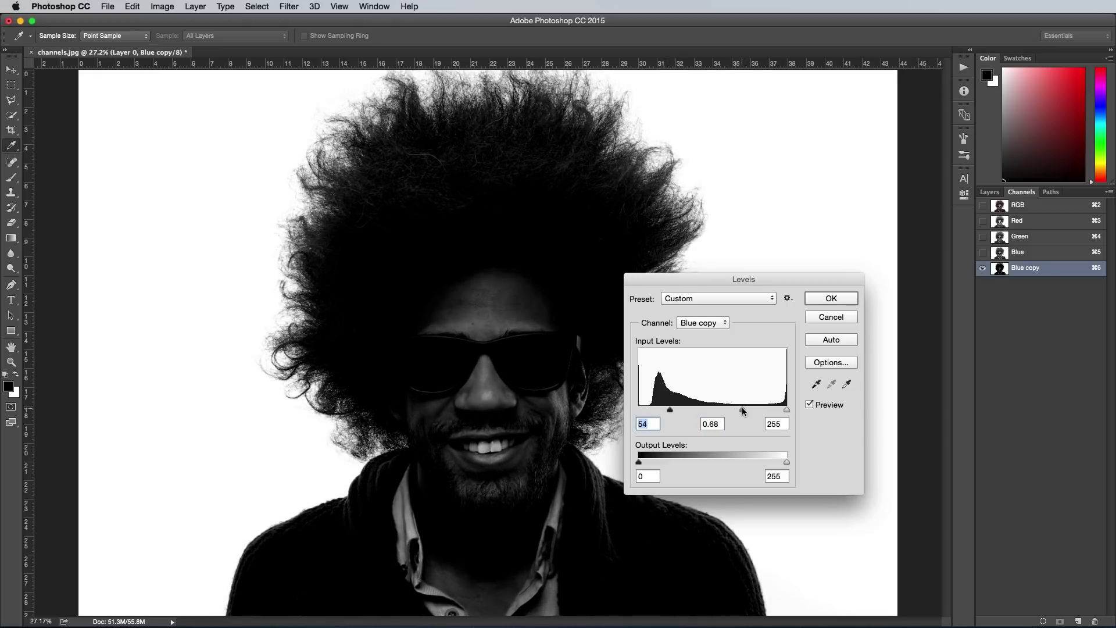
left_click_drag(672, 410, 683, 412)
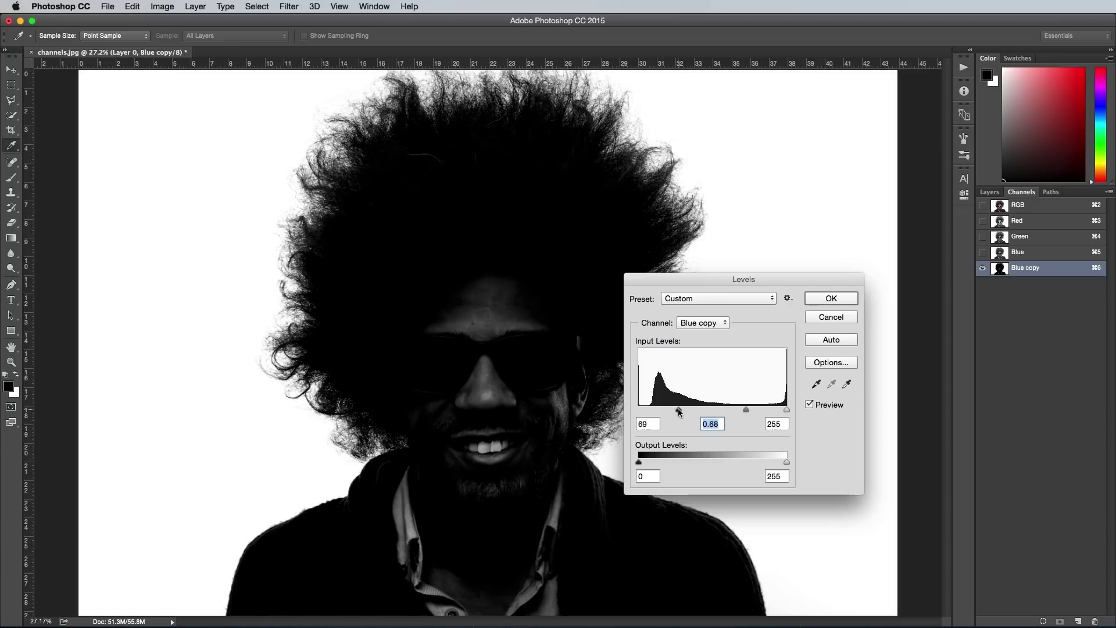
left_click_drag(786, 409, 759, 410)
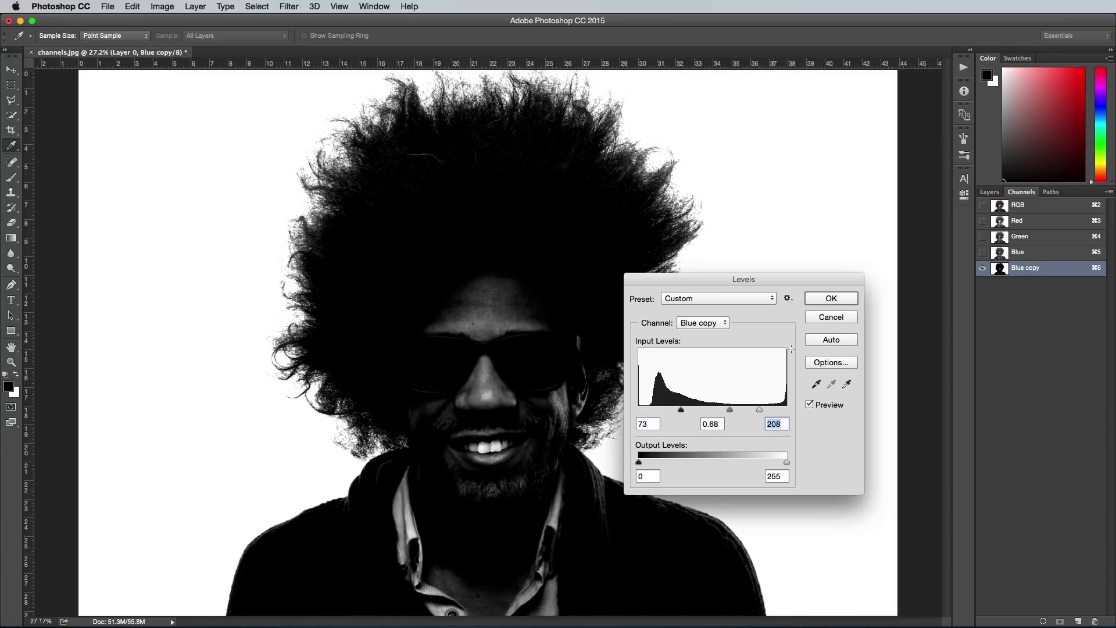
left_click(824, 300)
Paint the face, shirt and inner parts of the figure solid black in the Blue copy channel with a 700 px brush
key("v")
left_click(11, 177)
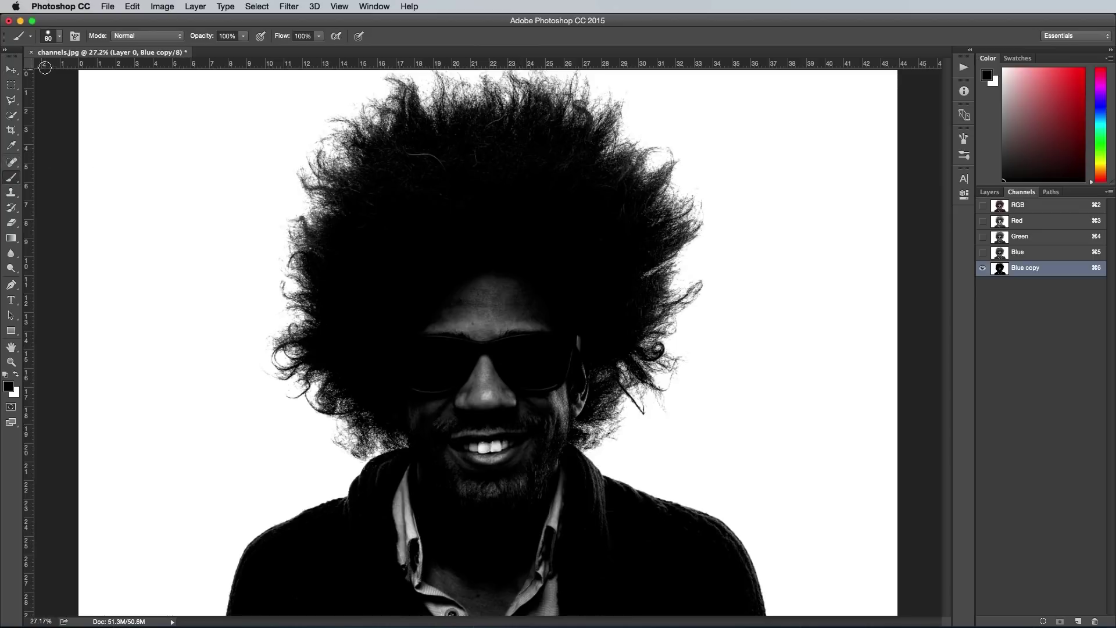
left_click(51, 36)
left_click(421, 32)
key("bracketright")
key("bracketright")
key("bracketright")
key("bracketright")
key("bracketright")
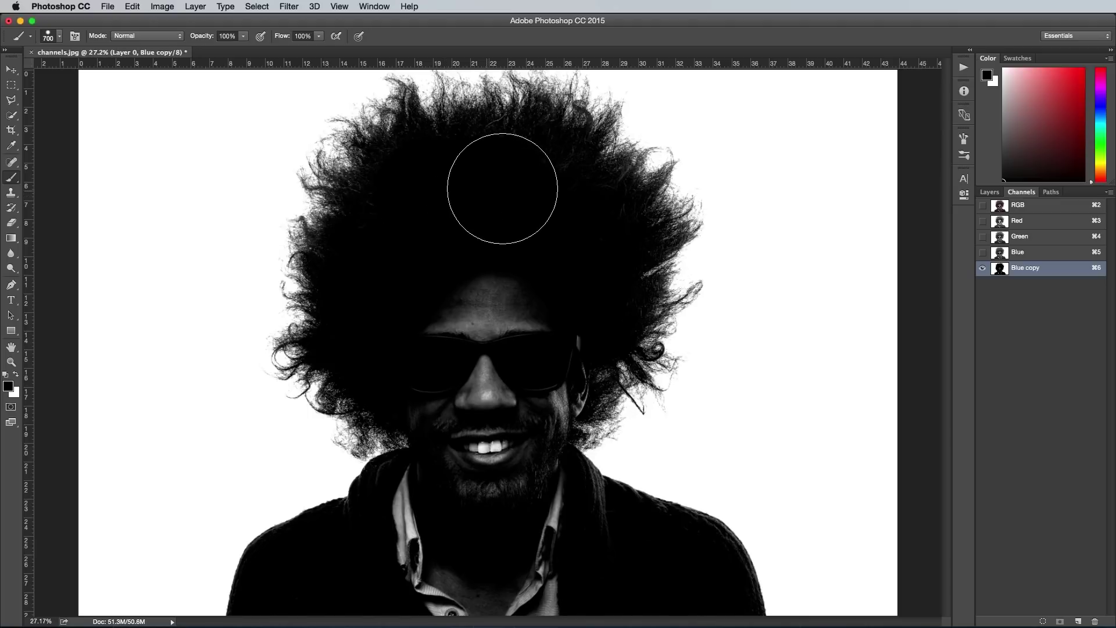
mouse_move(512, 192)
left_mouse_down()
mouse_move(572, 235)
mouse_move(558, 317)
mouse_move(548, 335)
mouse_move(454, 295)
mouse_move(454, 360)
mouse_move(472, 380)
mouse_move(534, 395)
mouse_move(562, 386)
mouse_move(531, 452)
mouse_move(469, 434)
mouse_move(440, 403)
mouse_move(477, 470)
mouse_move(428, 507)
mouse_move(420, 485)
mouse_move(395, 548)
mouse_move(356, 528)
mouse_move(429, 542)
mouse_move(465, 601)
mouse_move(553, 604)
mouse_move(539, 540)
mouse_move(512, 495)
mouse_move(571, 516)
mouse_move(574, 492)
left_mouse_up()
Blacken the remaining grey areas along the cardigan's shoulders with a 400 px brush
key("bracketleft")
key("bracketleft")
key("bracketleft")
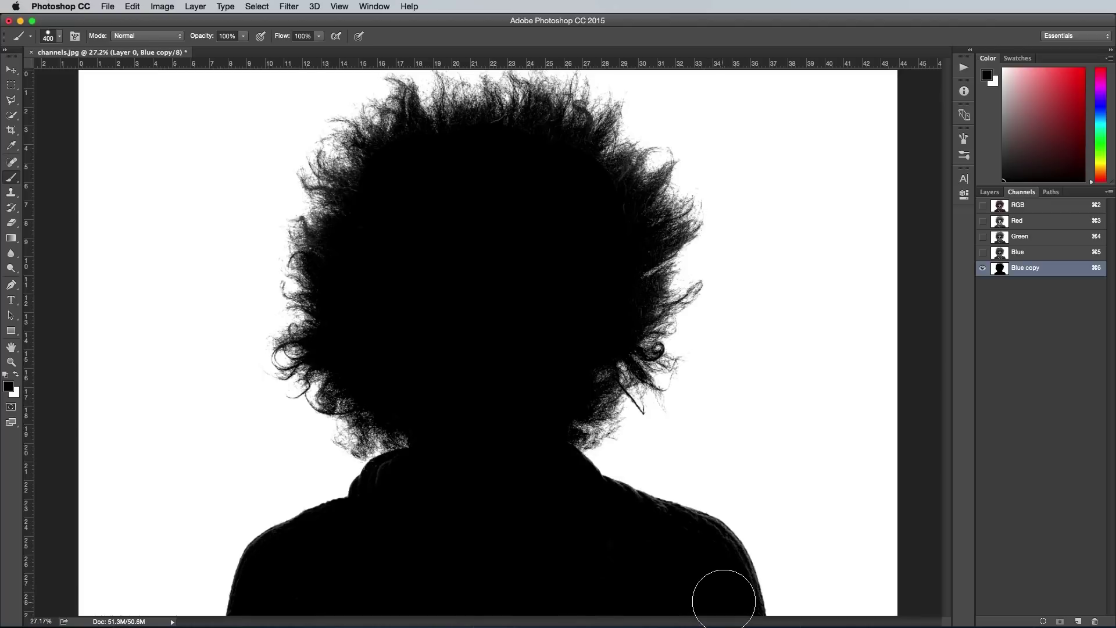
mouse_move(733, 608)
left_mouse_down()
mouse_move(716, 561)
mouse_move(633, 525)
mouse_move(686, 549)
left_mouse_up()
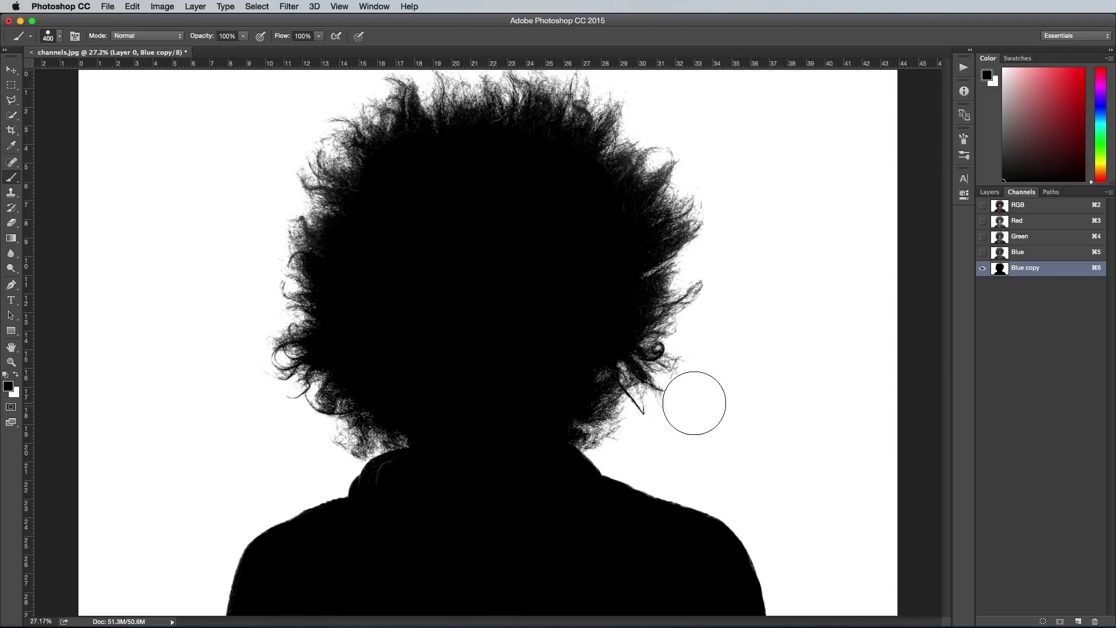
Show the RGB composite, load the Blue copy channel as a selection, delete the white background from Layer 0 and deselect
left_click(1028, 207)
left_click(1000, 270, "super")
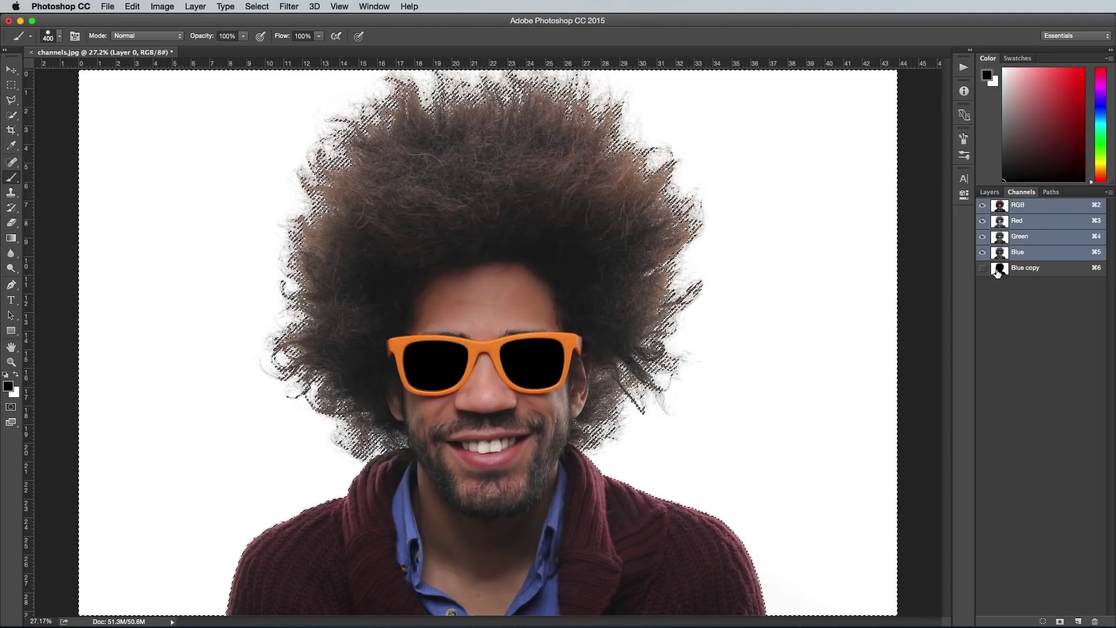
key("F7")
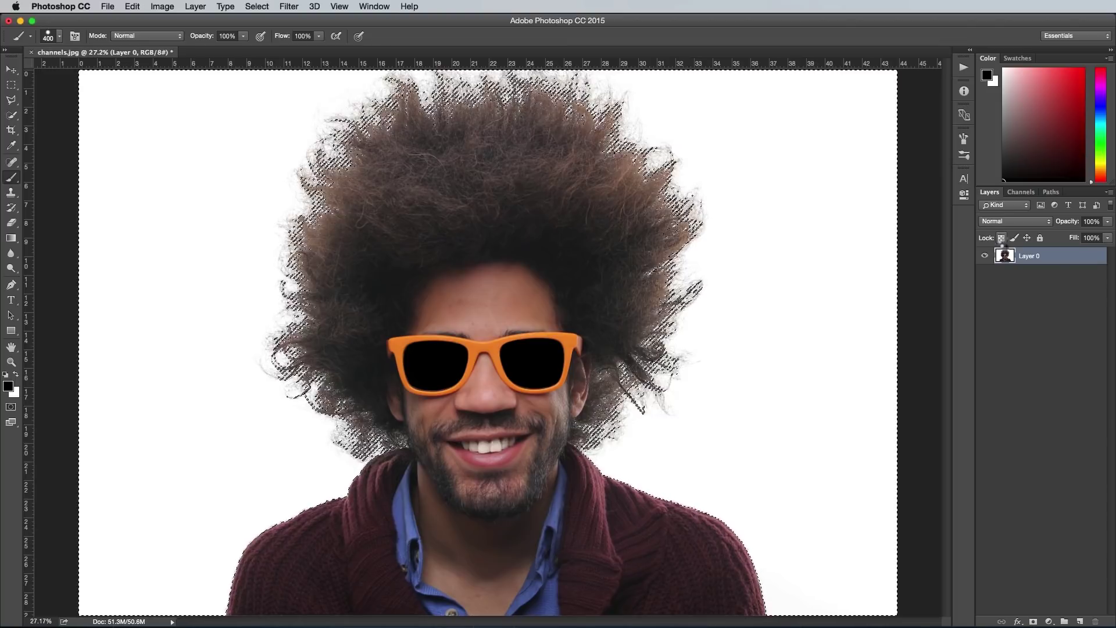
key("Delete")
key("super+d")
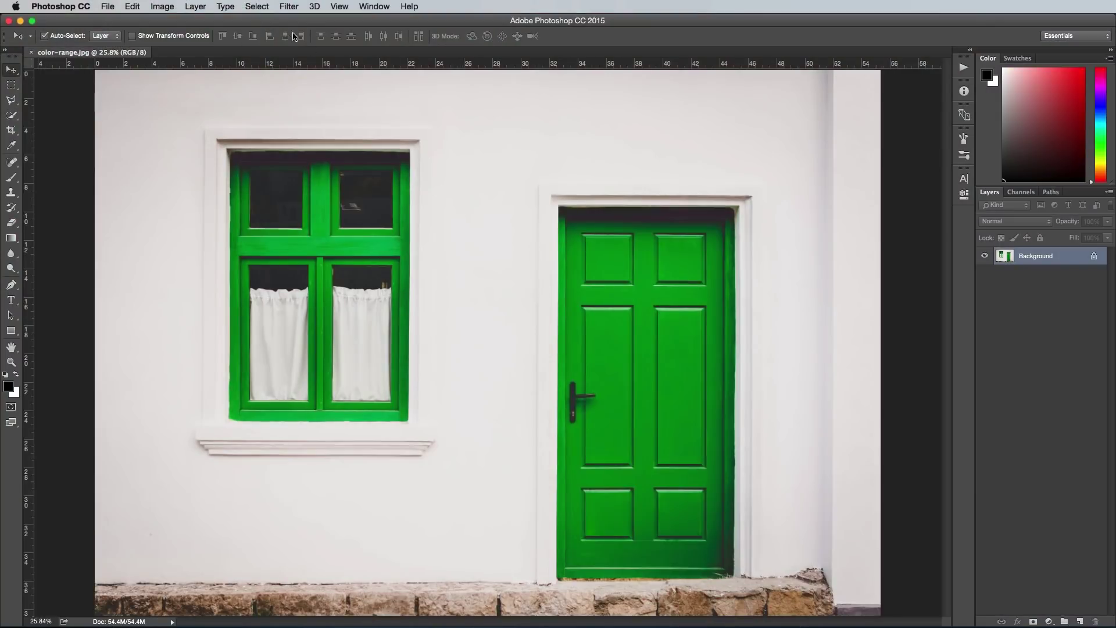
Select the green door and window frame with Color Range, using Sampled Colors on the door's green at fuzziness 200
left_click(259, 7)
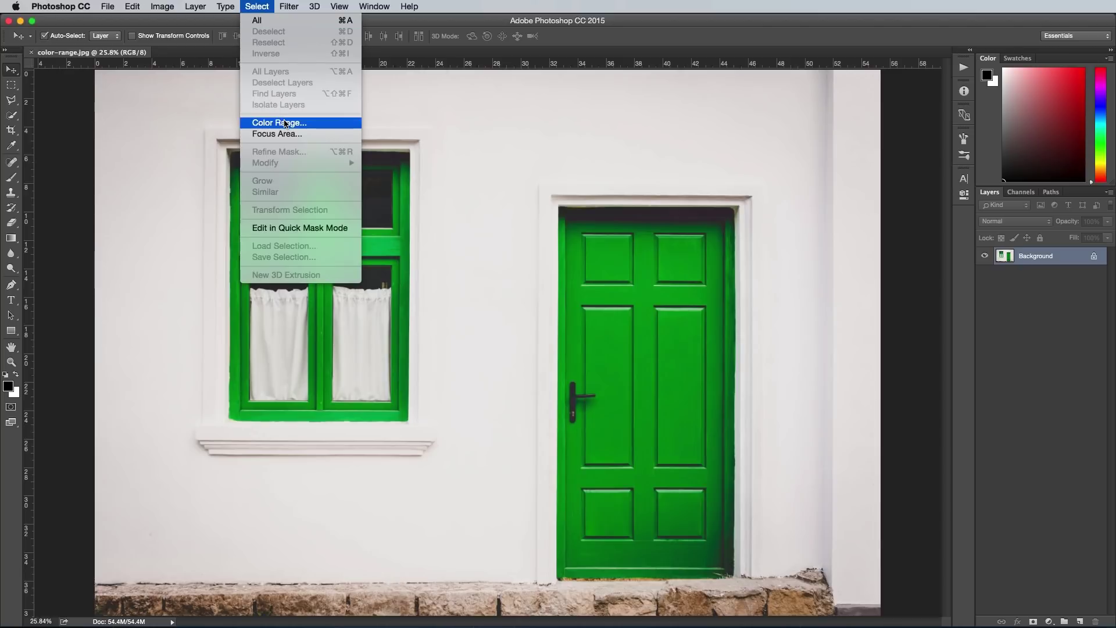
left_click(285, 123)
left_click(779, 285)
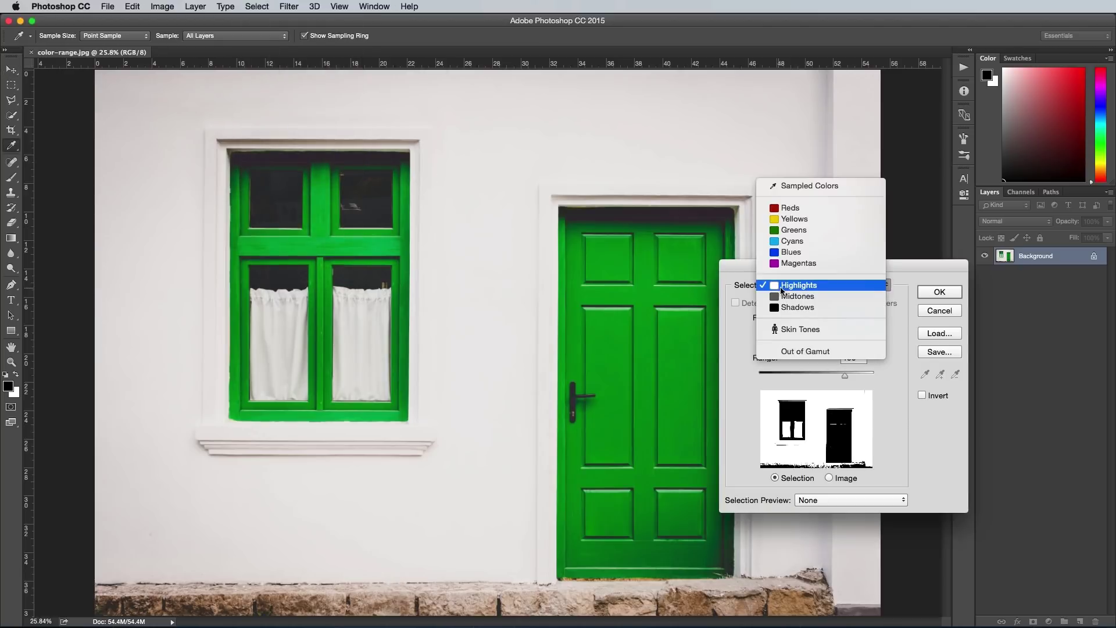
left_click(793, 186)
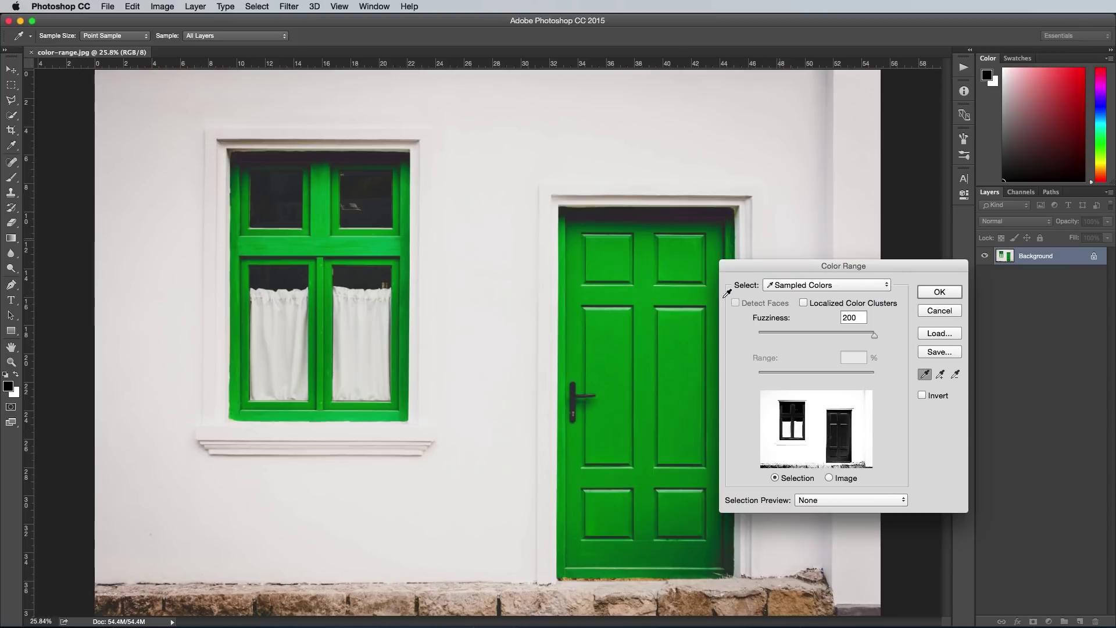
left_click(652, 367)
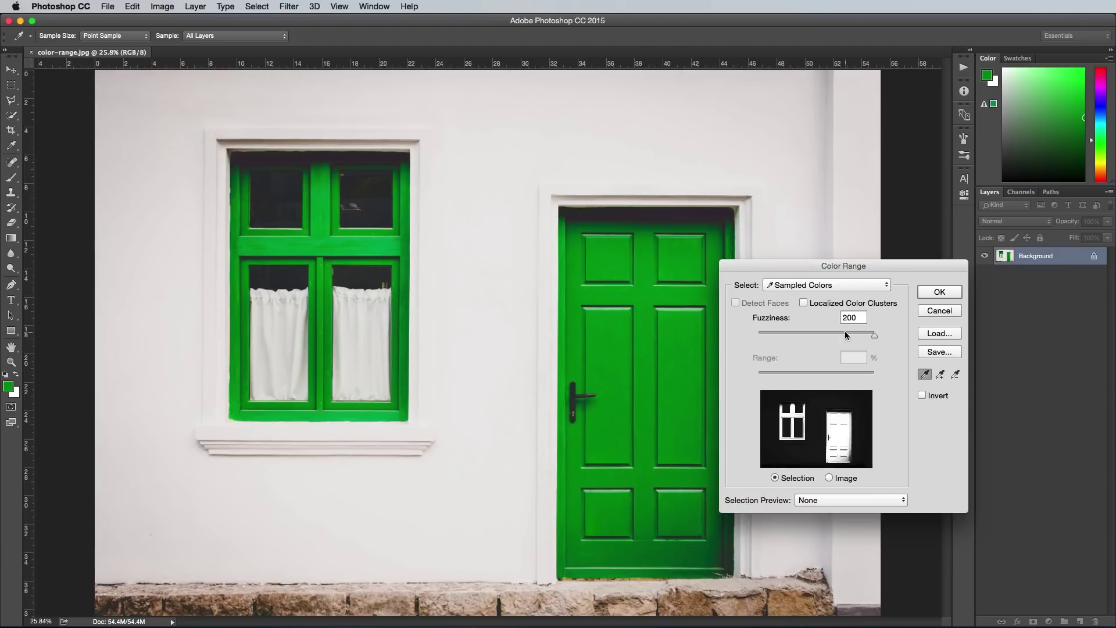
left_click(935, 292)
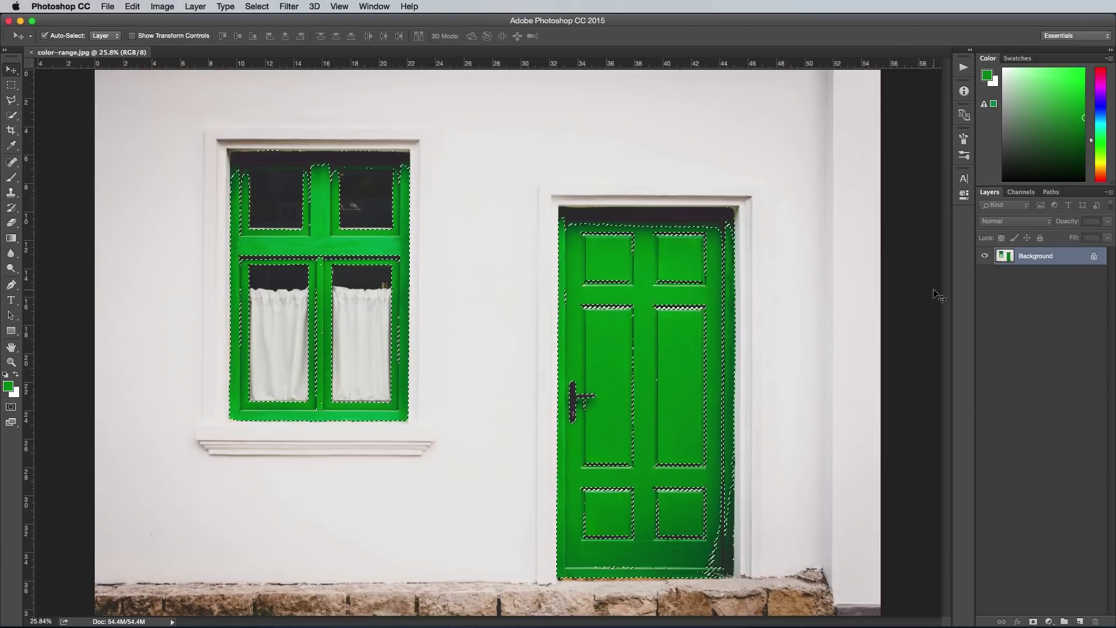
Recolour the selected door and window frame with Hue/Saturation at hue -148 and deselect
key("super+u")
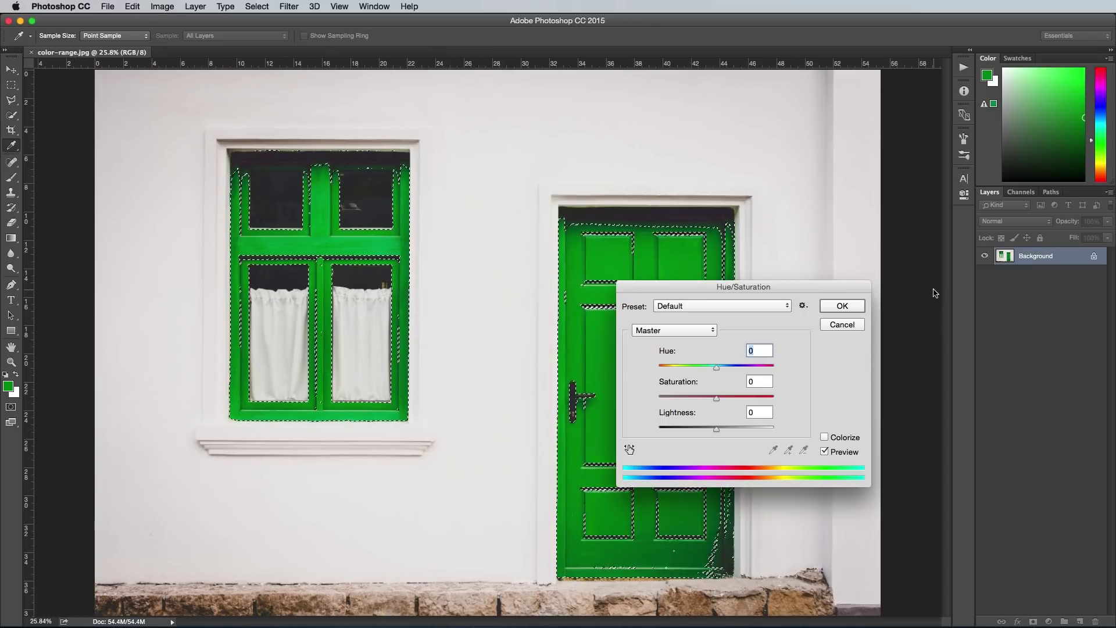
left_click_drag(716, 367, 667, 370)
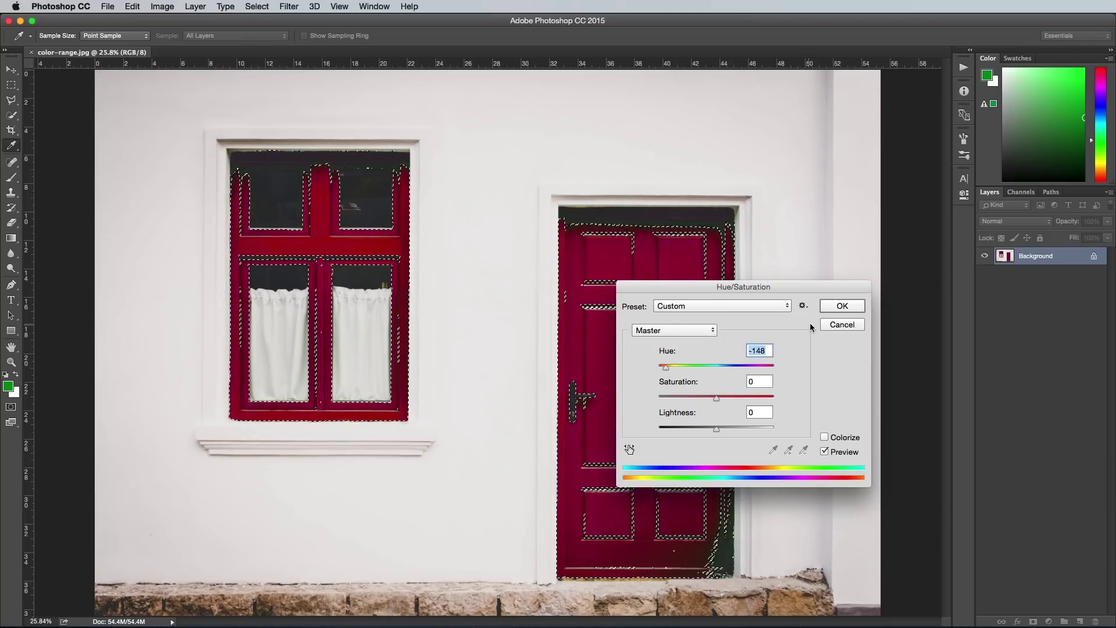
left_click(832, 306)
key("super+d")
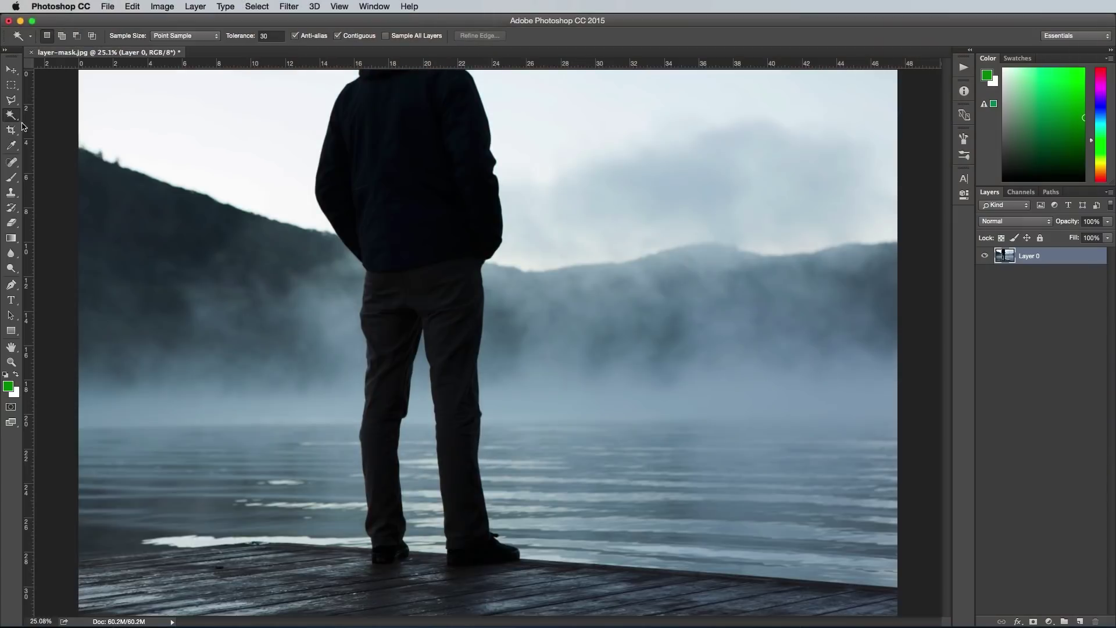
Select the standing man from jacket to shoes with Quick Selection, using a 300 px brush for the upper body and 150 px for the legs
left_click(44, 115)
left_click_drag(426, 132, 403, 217)
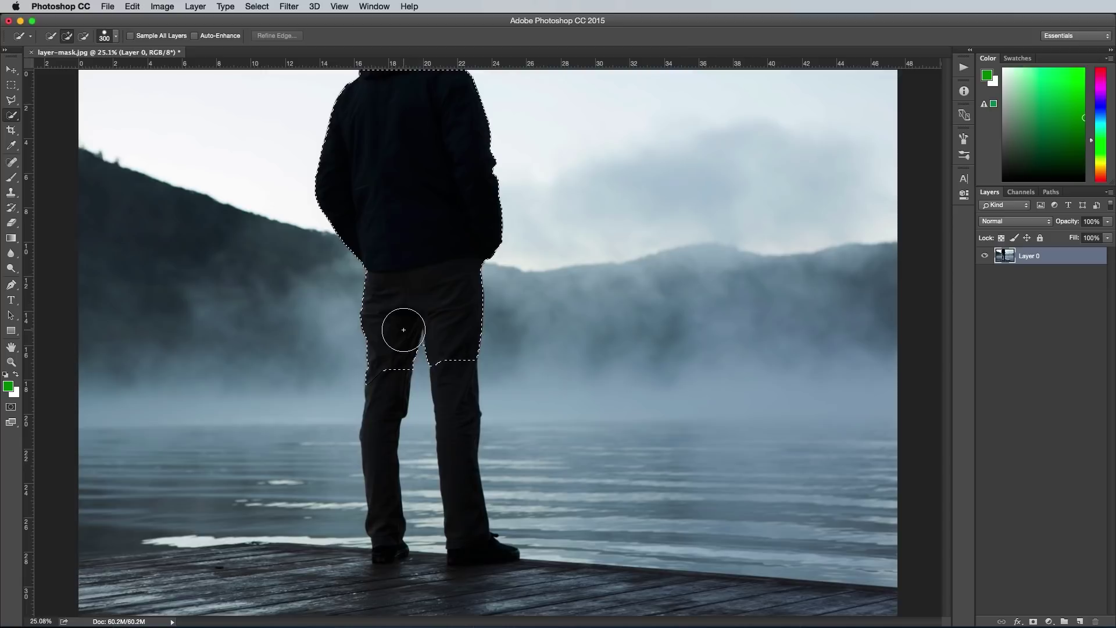
key("super+equal")
key("super+equal")
key("super+equal")
scroll(441, 401, "down", 5)
key("bracketleft")
key("bracketleft")
key("bracketleft")
key("bracketleft")
left_click_drag(409, 125, 414, 357)
scroll(414, 268, "down", 3)
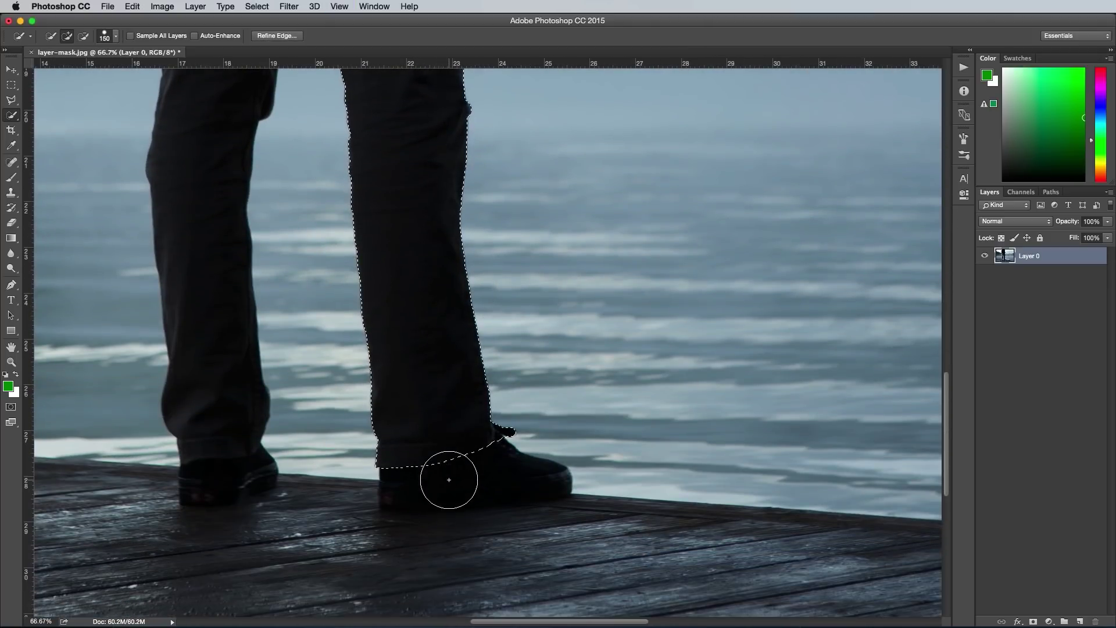
left_click_drag(219, 436, 232, 453)
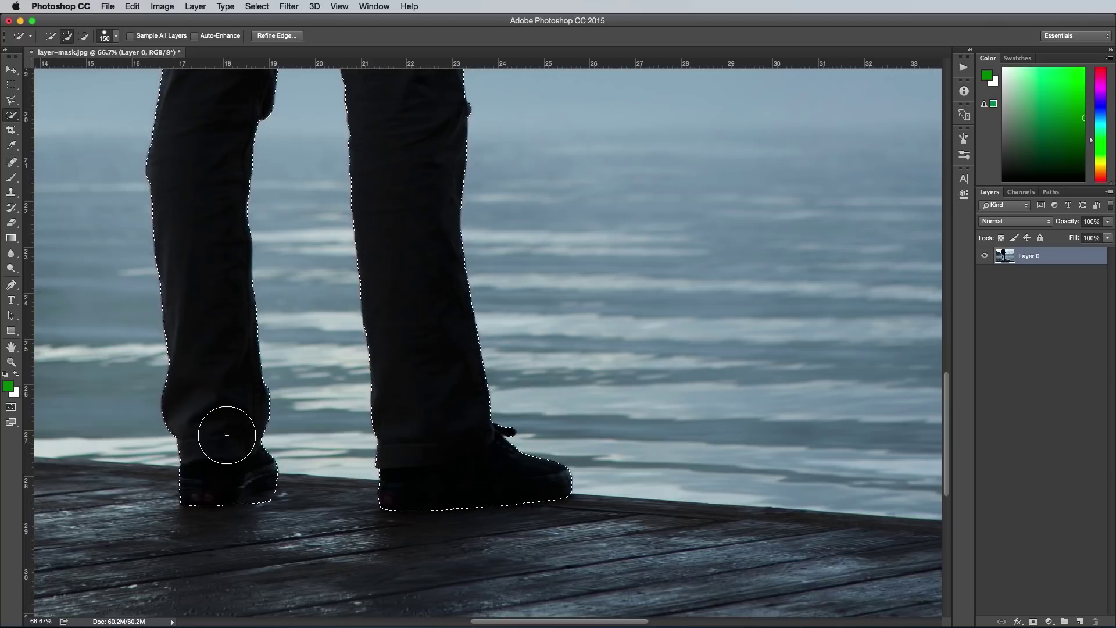
Refine the selection at the top of the gap between the man's legs with a 40 px Quick Selection brush
scroll(227, 435, "up", 7)
key("[")
key("[")
key("[")
key("[")
key("[")
key("[")
key("[")
key("[")
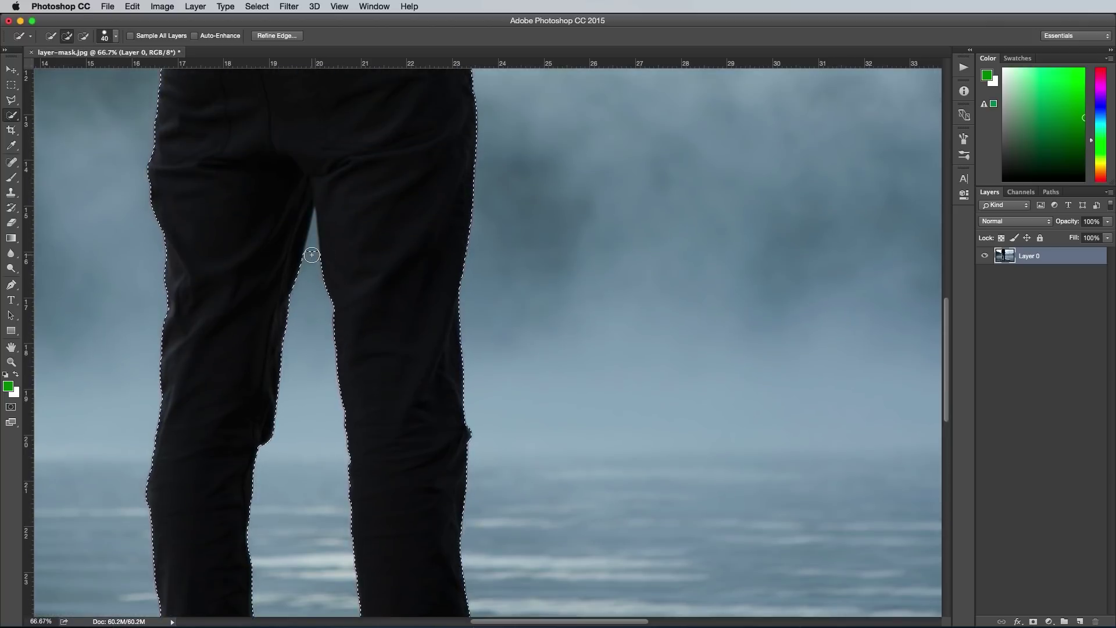
mouse_move(312, 256)
left_mouse_down()
mouse_move(314, 213)
mouse_move(301, 212)
mouse_move(284, 241)
mouse_move(297, 206)
mouse_move(295, 229)
mouse_move(325, 196)
mouse_move(327, 221)
left_mouse_up()
Add a layer mask to Layer 0 from the selection of the man
key("super+minus")
key("super+minus")
key("super+minus")
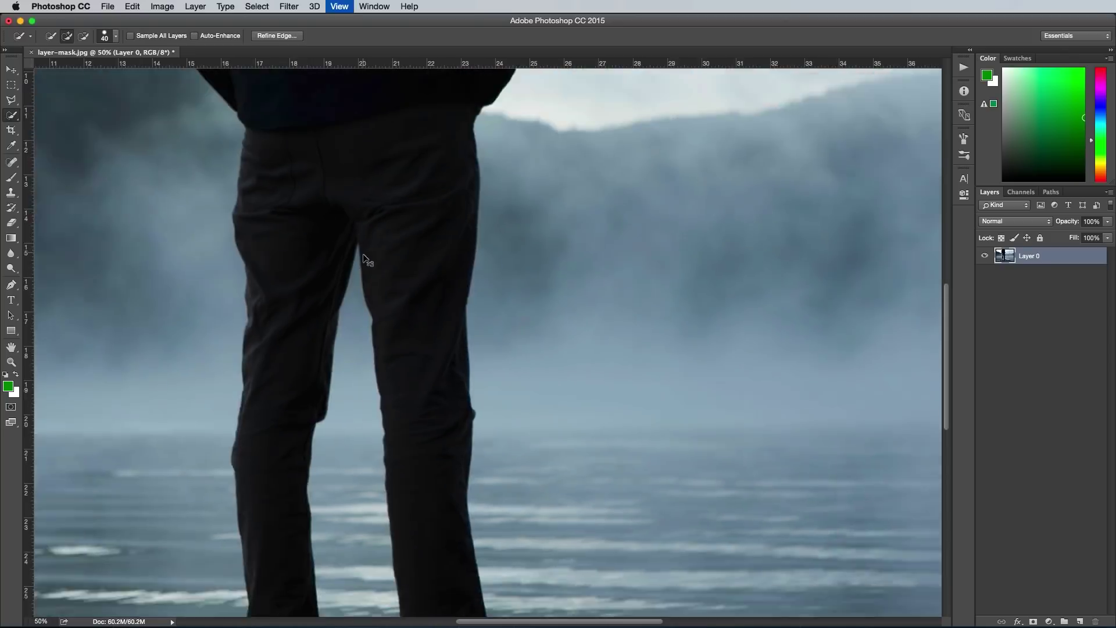
key("super+minus")
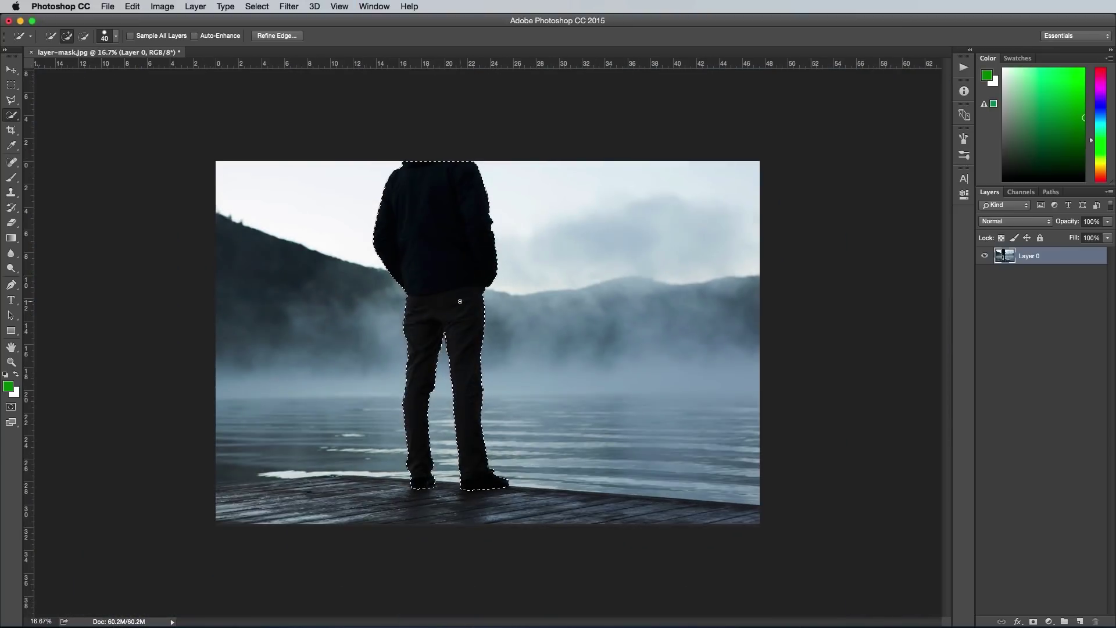
left_click(1034, 621)
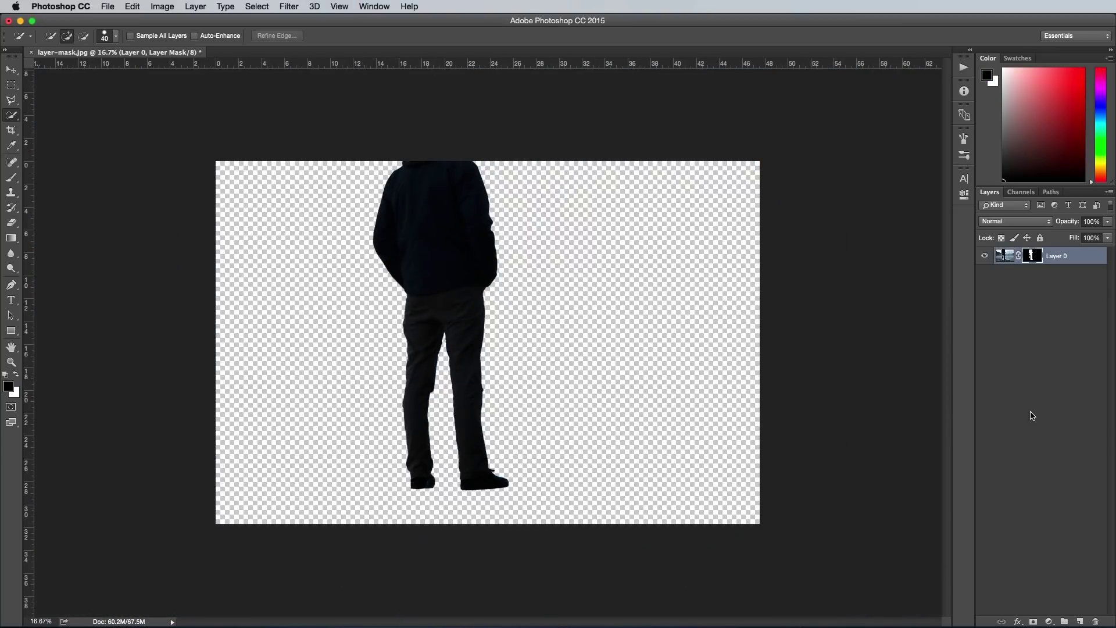
Invert the layer mask on Layer 0 in the photo of the standing man
key("super+i")
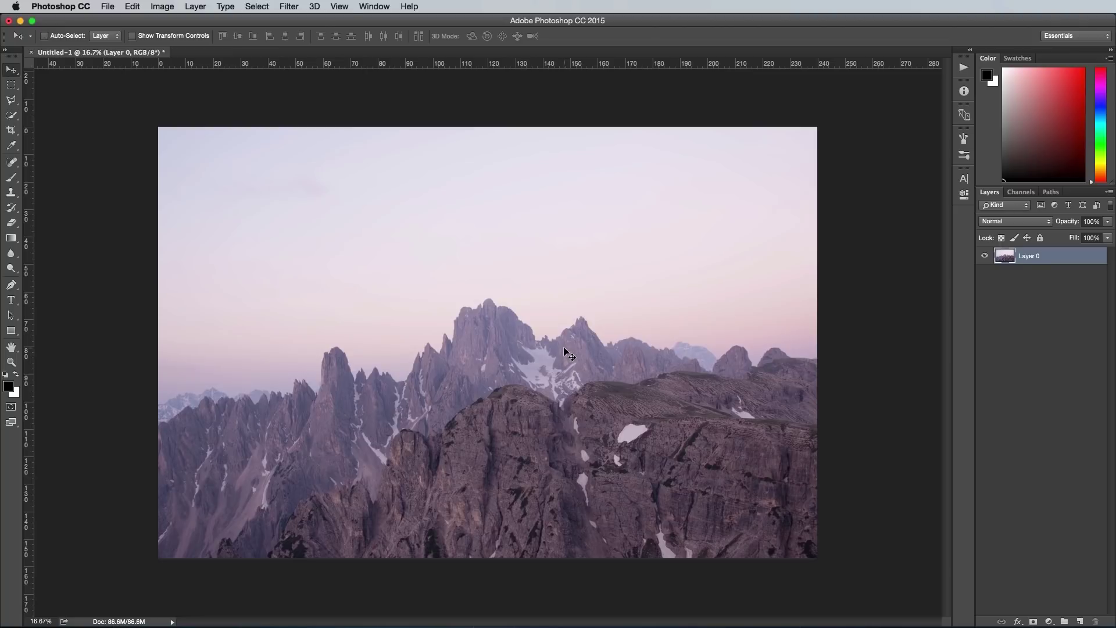
Add the text MOUNTAINS in black Montserrat Bold to the sky above the mountain peaks
key("super+plus")
key("t")
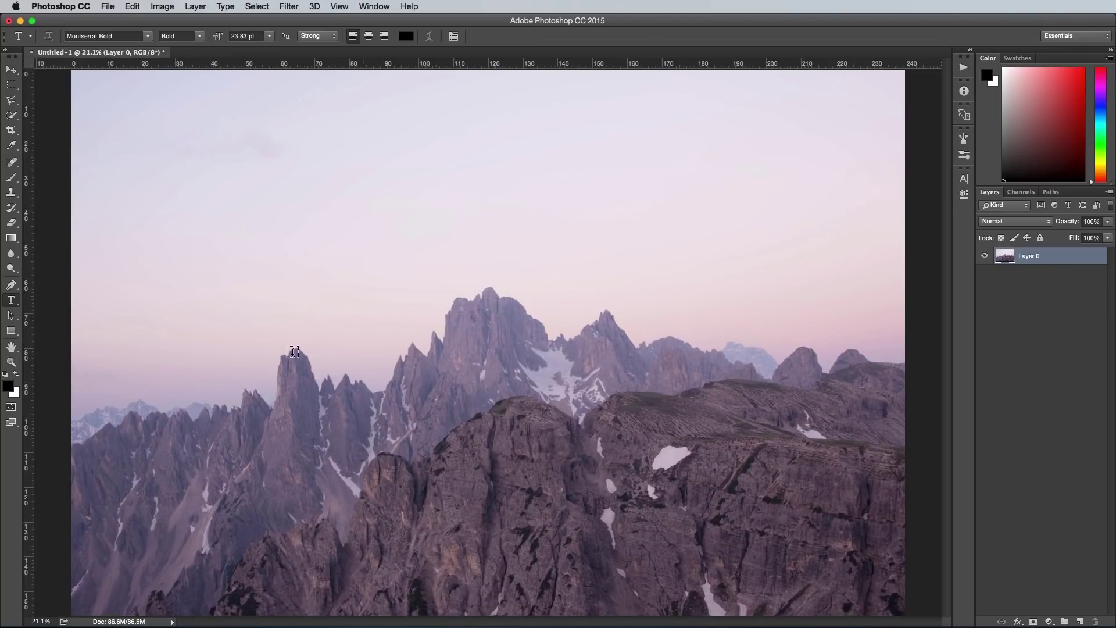
left_click(242, 348)
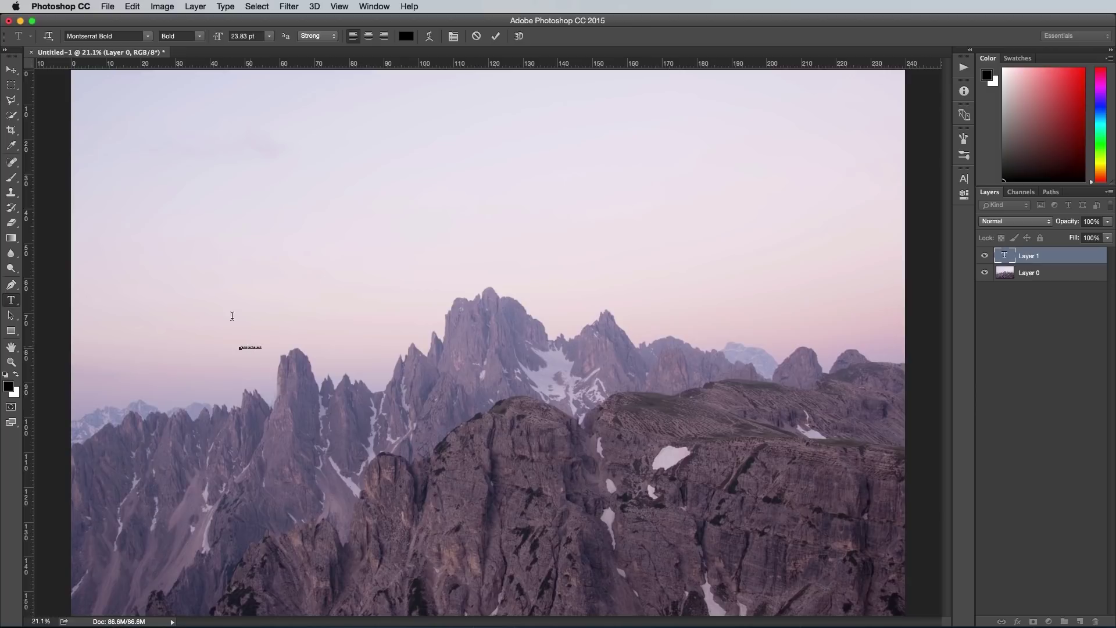
left_click(13, 73)
Scale the MOUNTAINS text up to about 3801% so it nearly spans the image, and place it across the peaks
key("super+t")
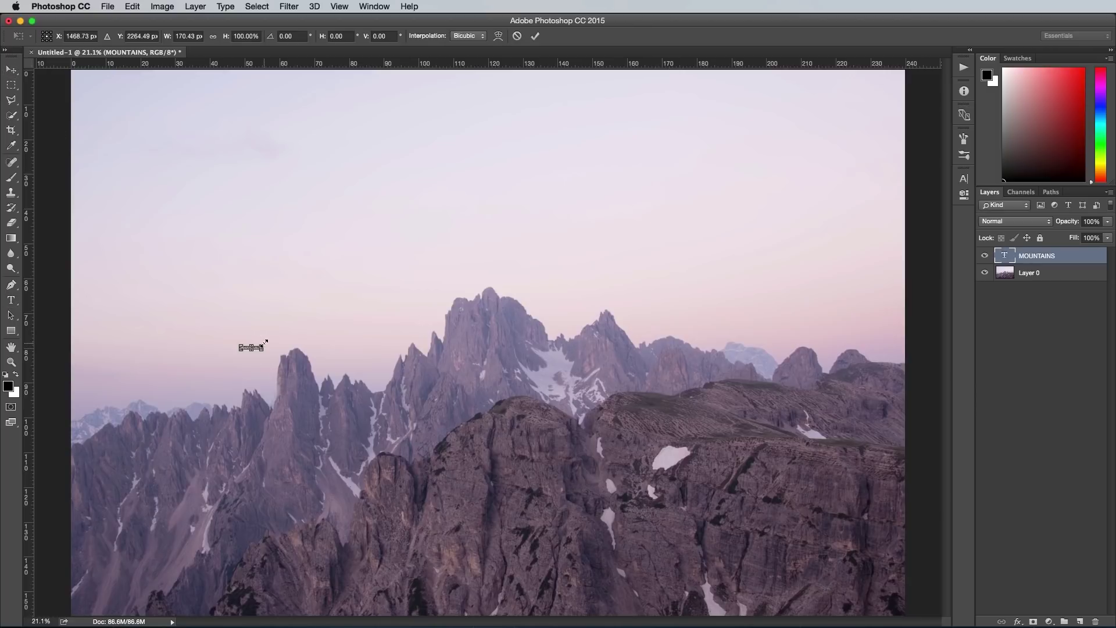
left_click_drag(265, 342, 882, 177)
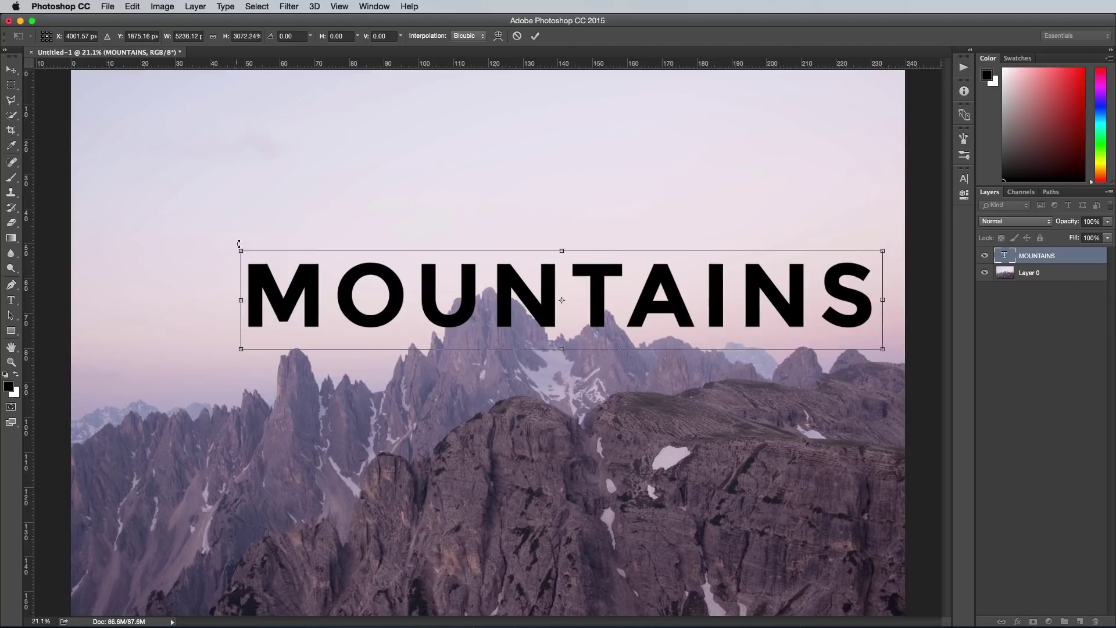
left_click_drag(238, 243, 93, 230)
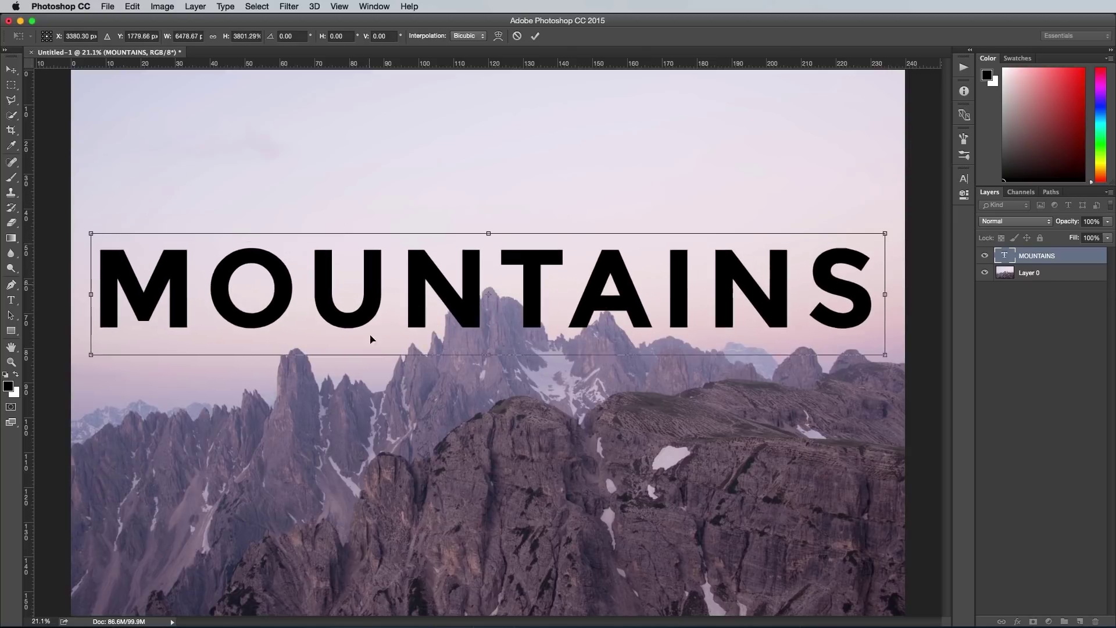
left_click_drag(371, 338, 372, 384)
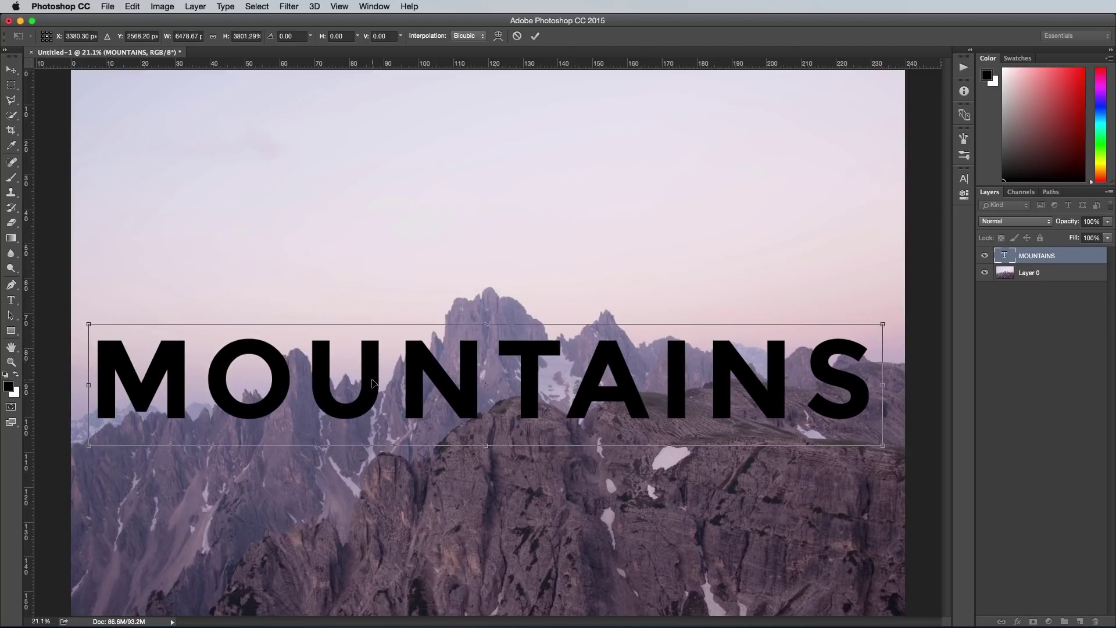
key("Return")
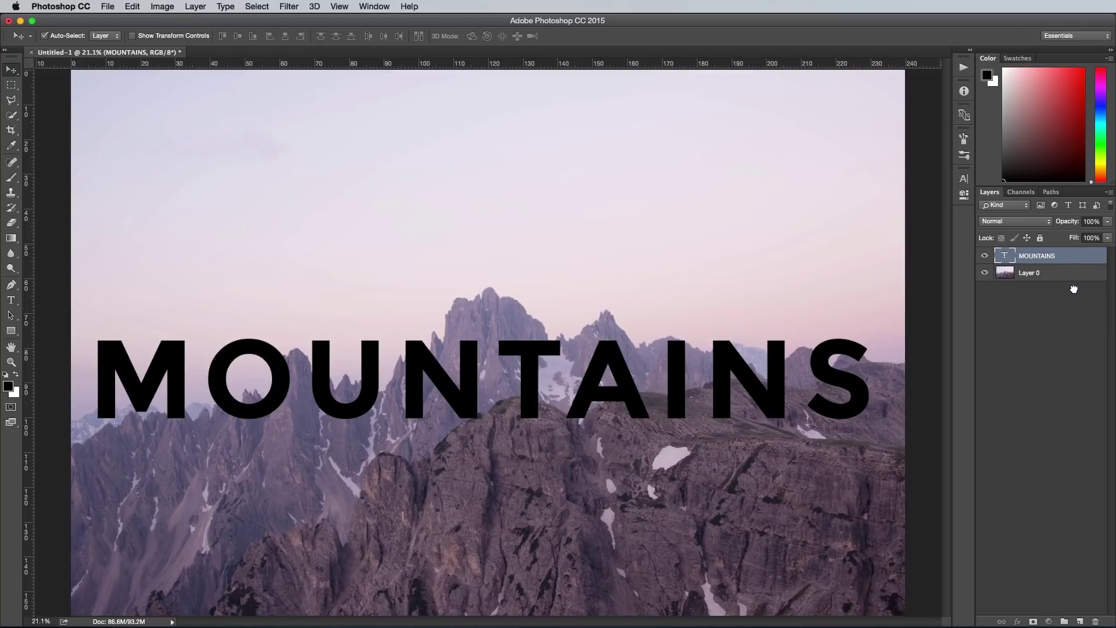
Place Layer 0 above the MOUNTAINS text layer and clip the photo to the text
left_click_drag(1074, 289, 1070, 285)
left_click(1040, 259, "alt")
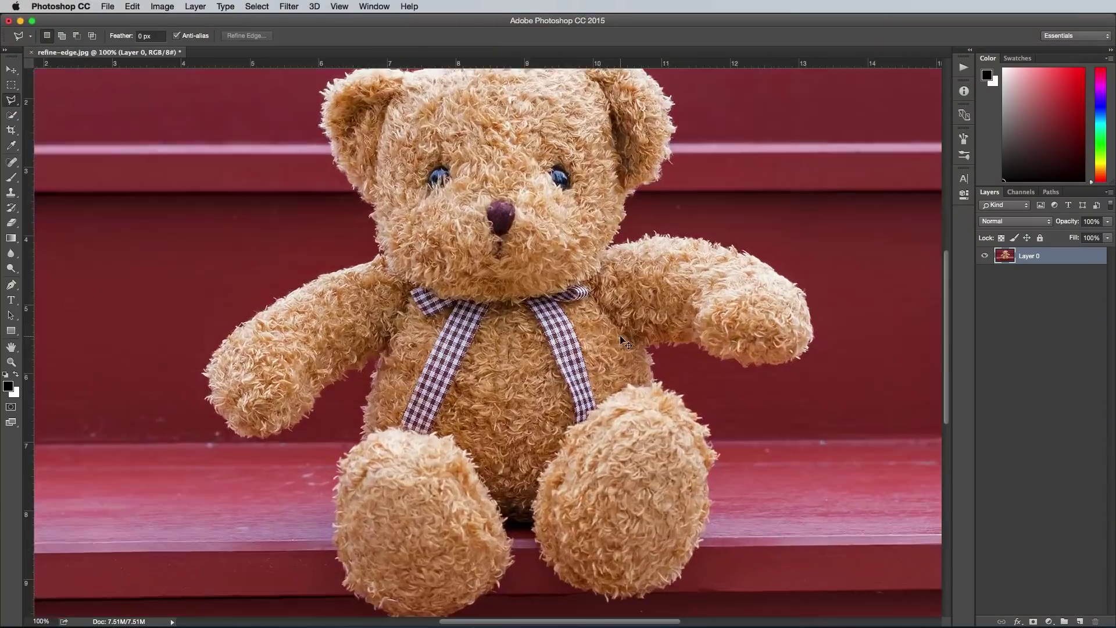
Start a Polygonal Lasso outline along the top of the teddy bear's head, from the left ear's base across the right ear
scroll(499, 200, "up", 5)
left_click(260, 174)
left_click(344, 148)
left_click(404, 116)
left_click(445, 108)
left_click(482, 112)
left_click(576, 106)
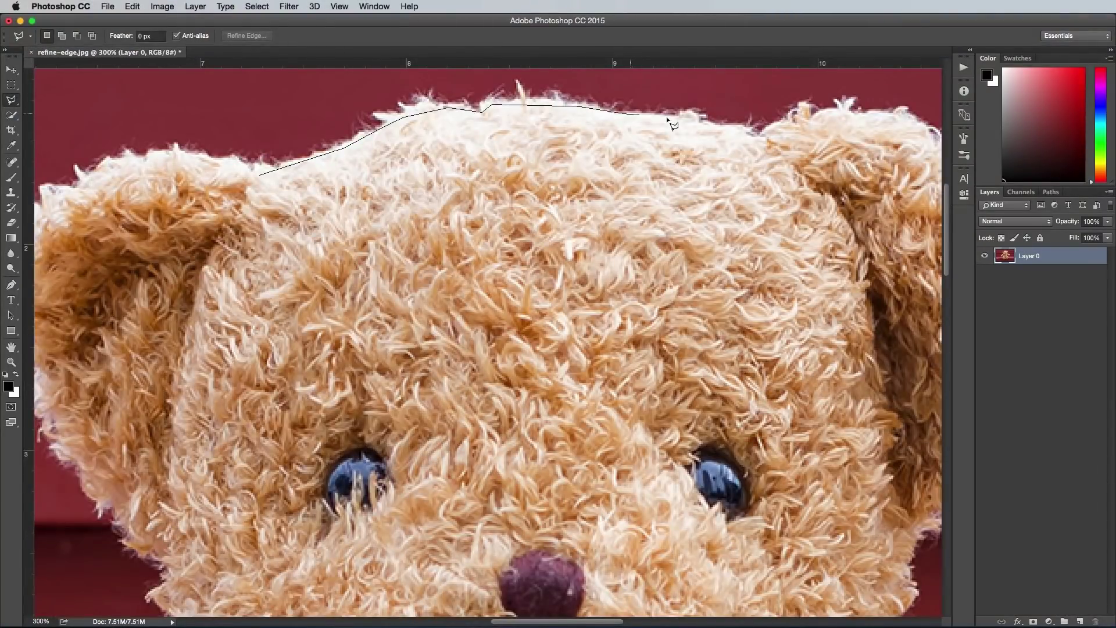
left_click(703, 123)
left_click(750, 134)
left_click(807, 118)
left_click(905, 118)
Continue the lasso outline around the bear's right-hand ear and down its cheek
left_click_drag(933, 135, 675, 105)
left_click(725, 147)
left_click(761, 187)
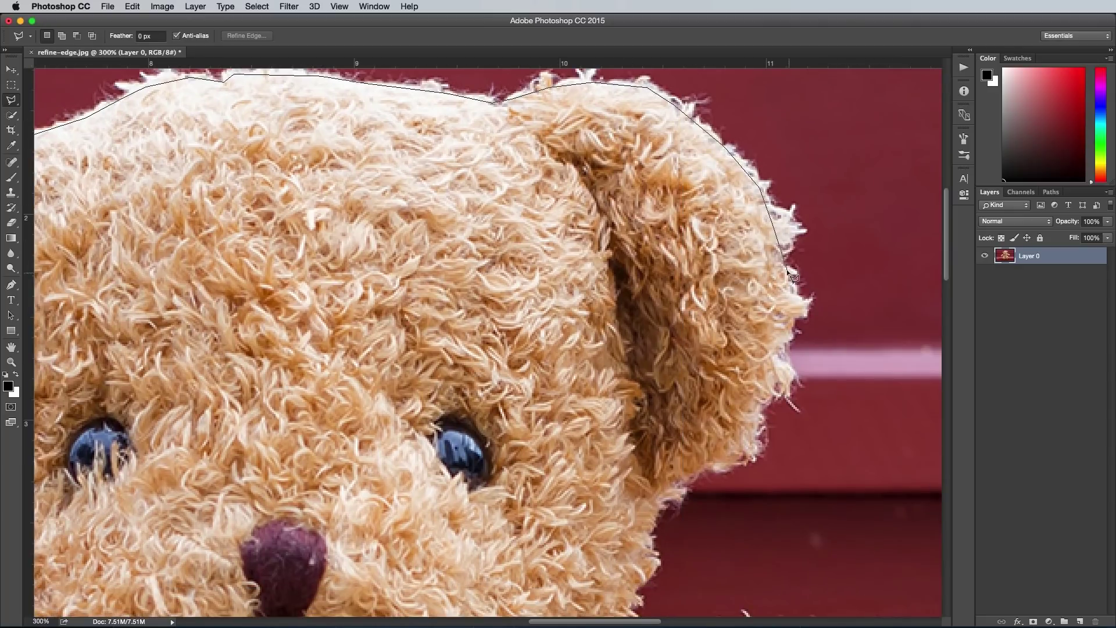
left_click(645, 544)
left_click(645, 570)
left_click(633, 588)
left_click_drag(646, 602, 603, 384)
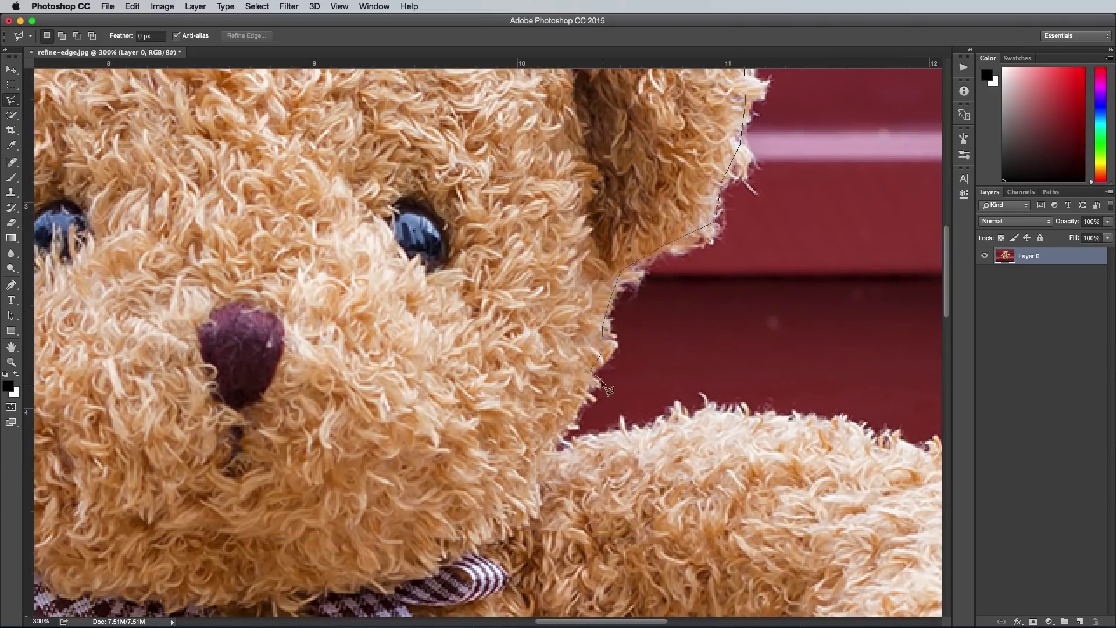
Trace the lasso outline along the upper edge of the bear's right-hand arm to the paw
left_click(692, 417)
left_click(752, 415)
left_click_drag(861, 435, 533, 336)
left_click(683, 380)
left_click(785, 455)
left_click(814, 493)
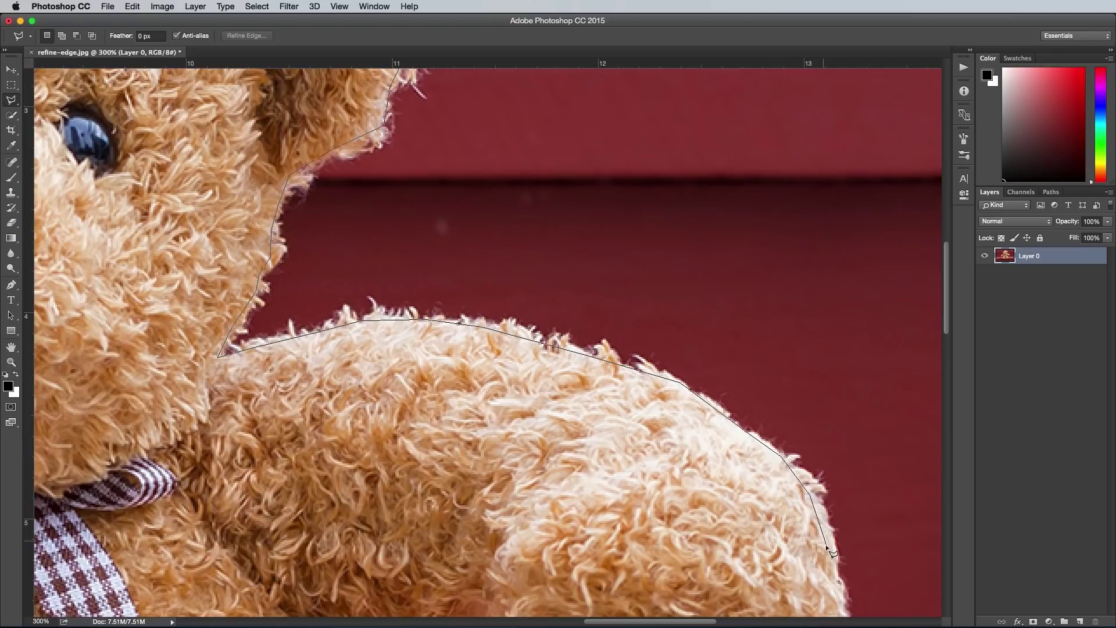
left_click(831, 548)
Trace the lasso outline around the right-hand paw, back under the arm and down the outer side of the right-hand foot
left_click_drag(831, 548, 674, 282)
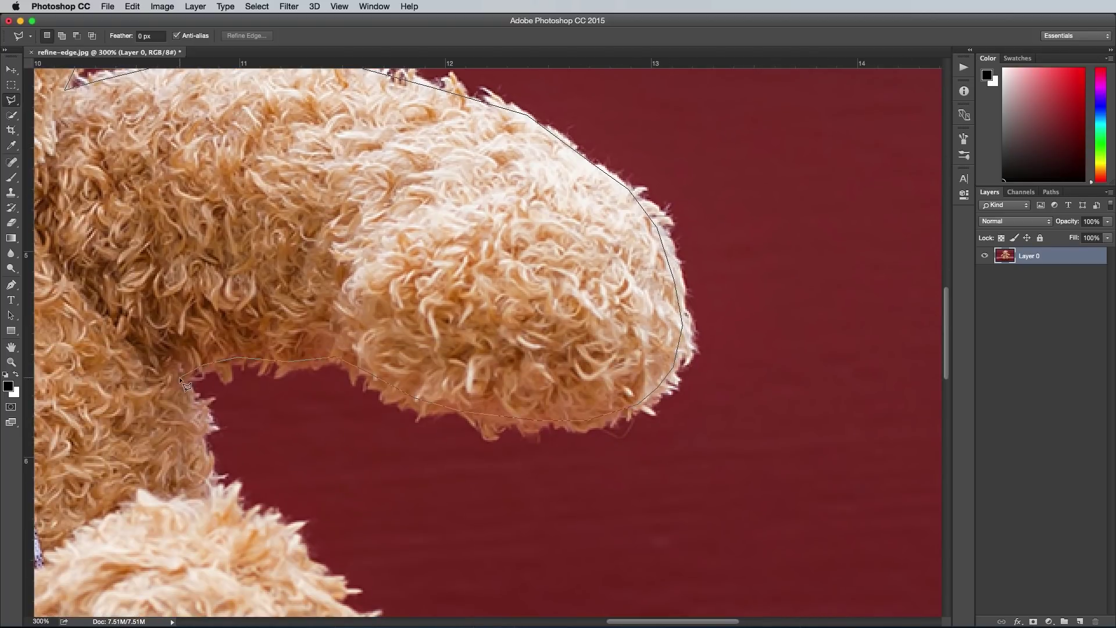
left_click_drag(369, 577, 263, 354)
left_click(225, 372)
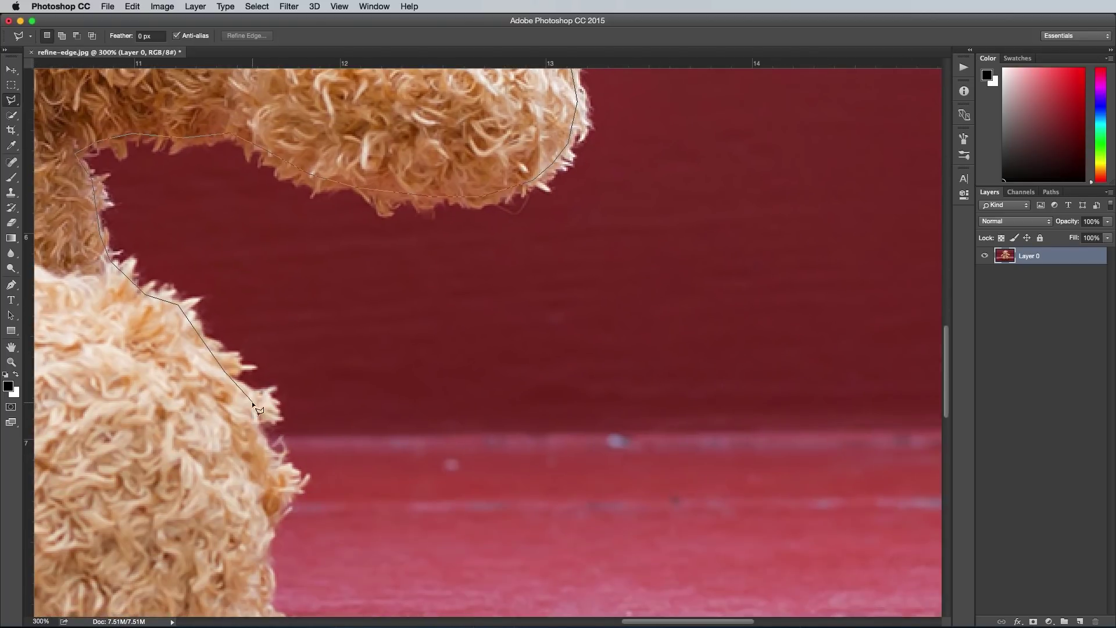
left_click(277, 499)
left_click_drag(276, 499, 330, 297)
left_click(318, 361)
left_click(318, 450)
Trace the lasso outline around the bottom of the right-hand foot and up its inner side
left_click_drag(278, 568, 535, 352)
left_click(493, 418)
left_click(446, 455)
left_click(351, 478)
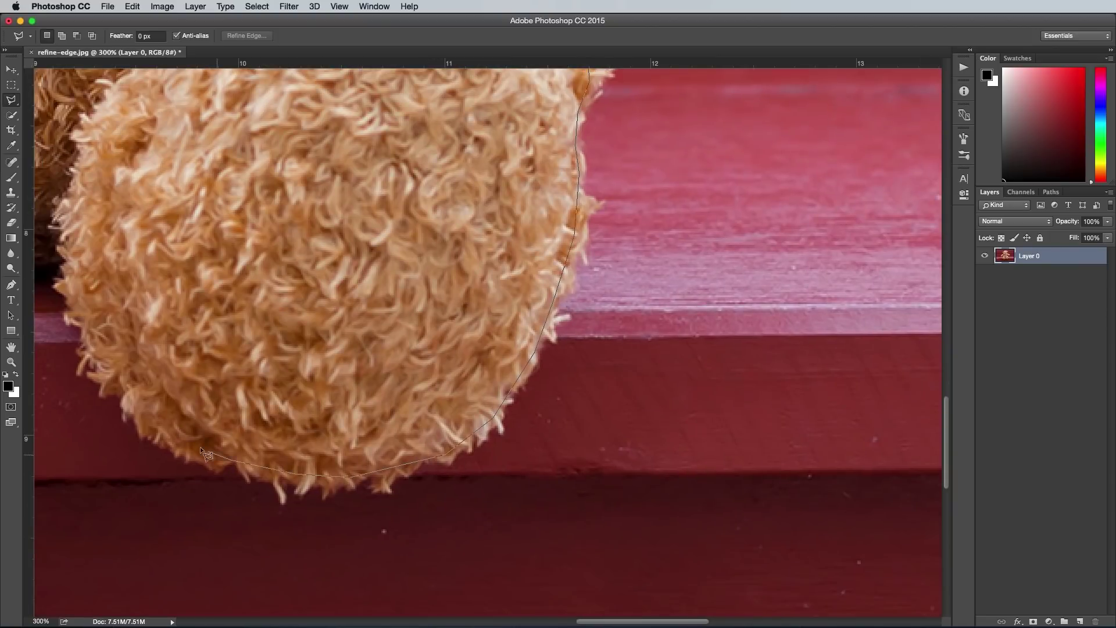
left_click(79, 314)
left_click(67, 255)
Trace the lasso outline across the gap between the feet and down the inner side of the left-hand foot
left_click_drag(67, 256, 390, 343)
left_click(358, 345)
left_click(281, 327)
left_click(282, 349)
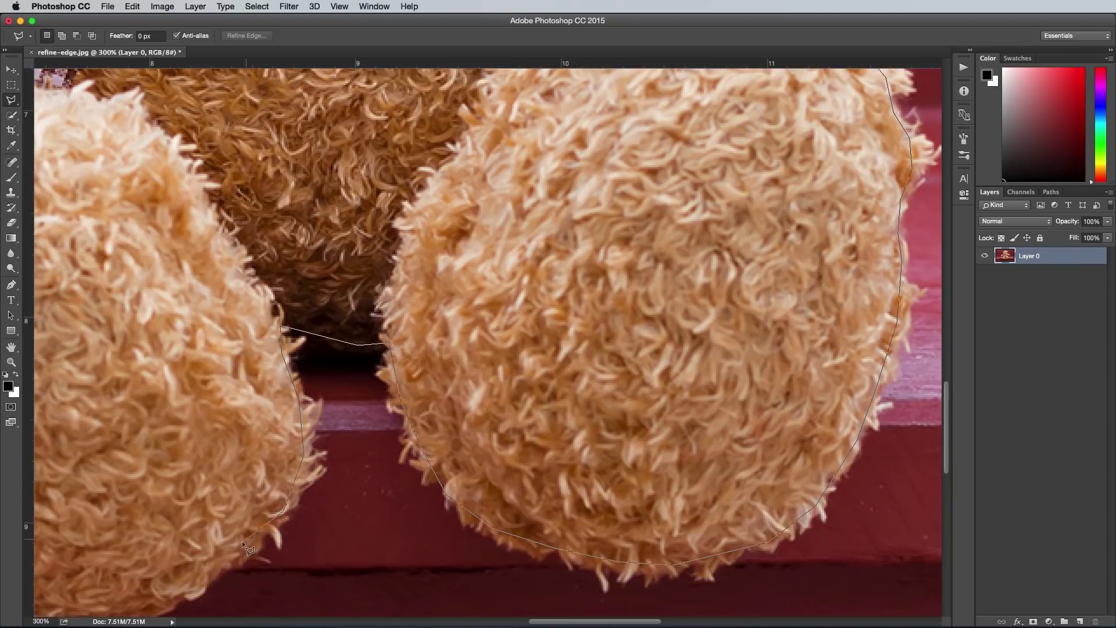
left_click_drag(242, 541, 462, 417)
left_click(388, 478)
Trace the lasso outline up the outer side of the left-hand foot to the bear's body
left_click_drag(43, 395, 372, 551)
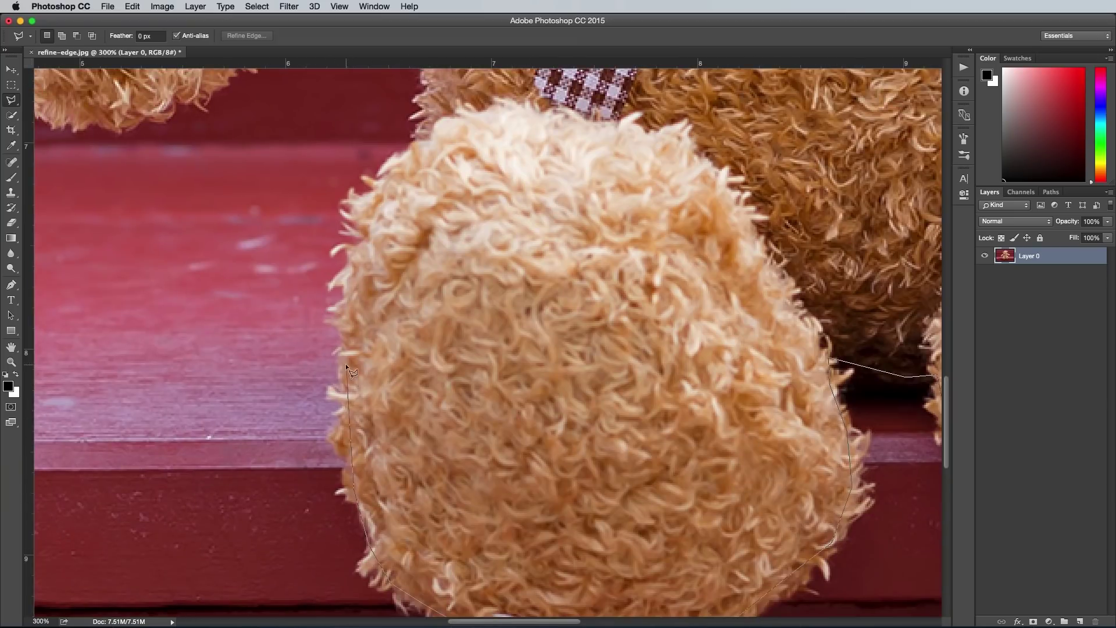
left_click(425, 140)
left_click(424, 94)
Trace the lasso outline up the body's side, under the left-hand arm, around its paw and along its upper edge
left_click_drag(424, 95, 474, 368)
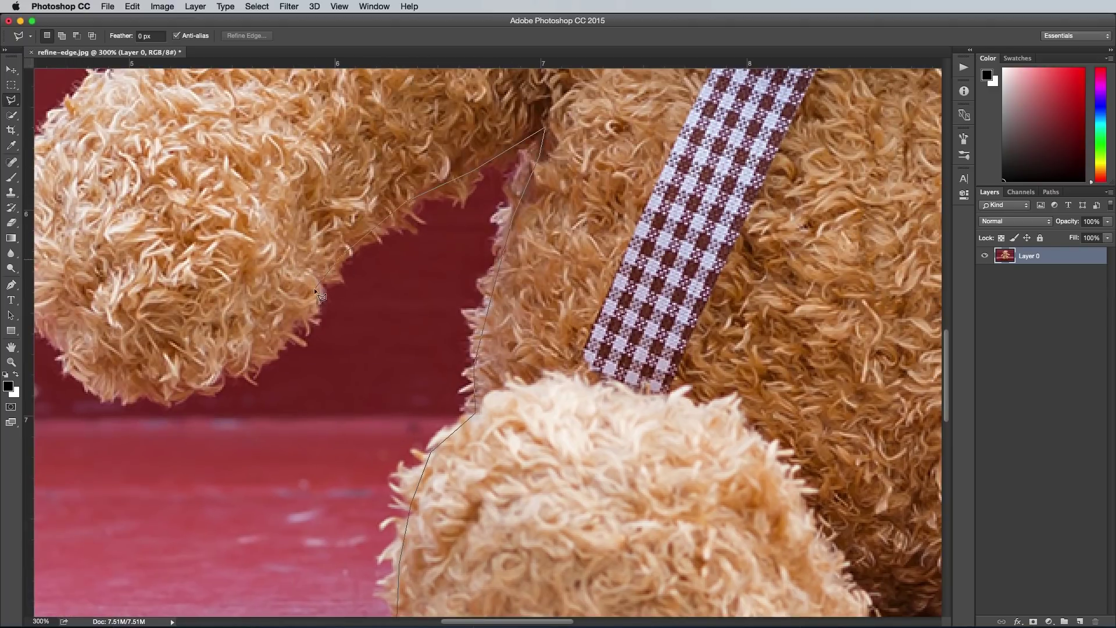
left_click_drag(64, 334, 249, 456)
left_click(213, 429)
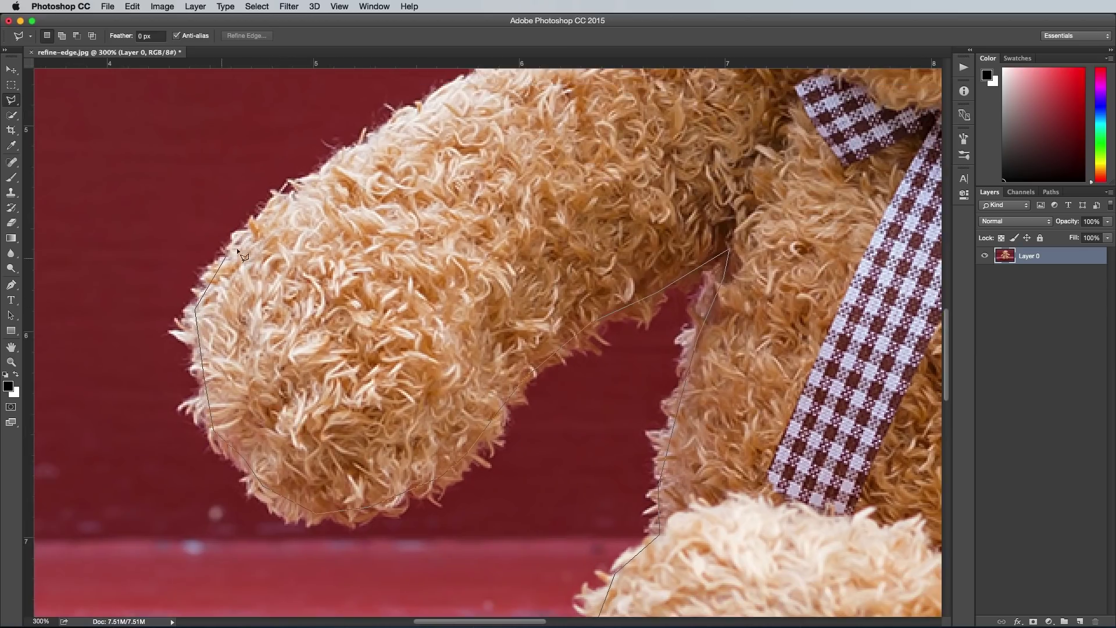
left_click(270, 212)
left_click(320, 177)
left_click_drag(384, 111, 269, 363)
left_click(366, 321)
left_click(437, 291)
left_click(536, 260)
left_click(604, 231)
Trace the lasso outline up the left-hand cheek and around the ear, closing the selection at its starting point
left_click_drag(587, 142, 599, 384)
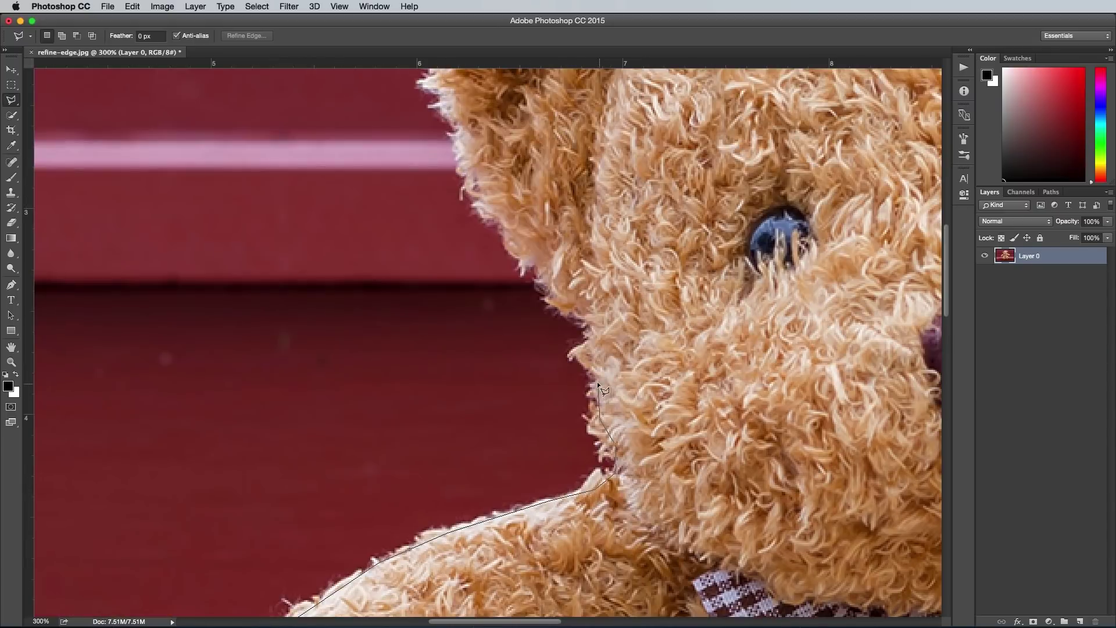
left_click_drag(528, 254, 616, 457)
left_click(564, 389)
left_click(576, 151)
left_click(633, 127)
left_click(688, 118)
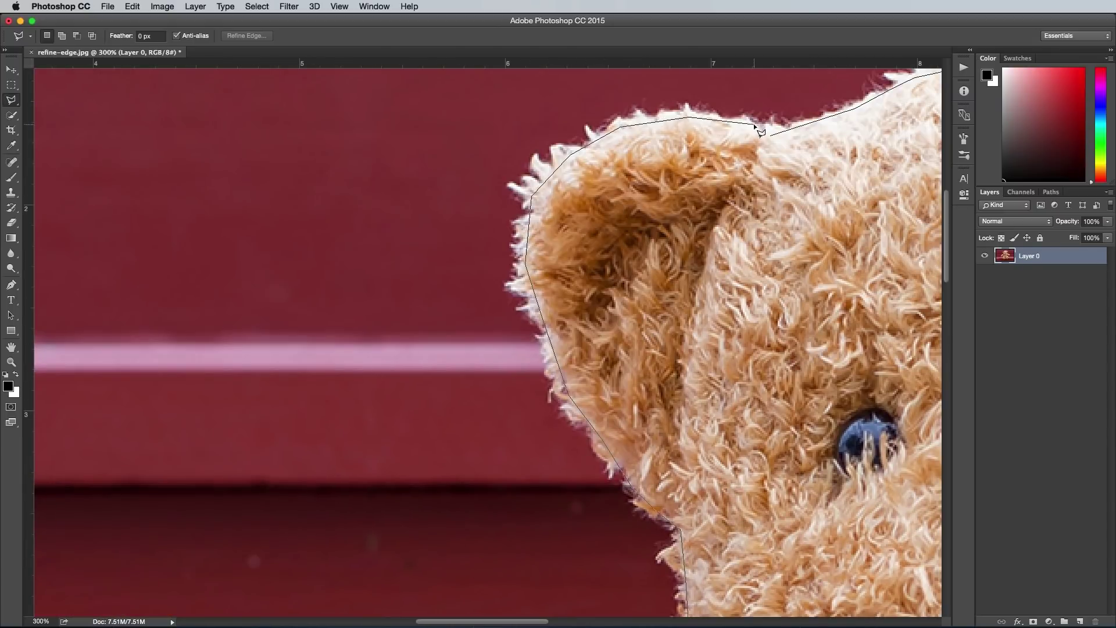
left_click(771, 136)
Open Refine Edge for the bear selection, set the radius to 10.9 px and enable Smart Radius
key("super+minus")
key("super+minus")
left_click_drag(633, 297, 633, 245)
left_click(257, 6)
left_click(273, 152)
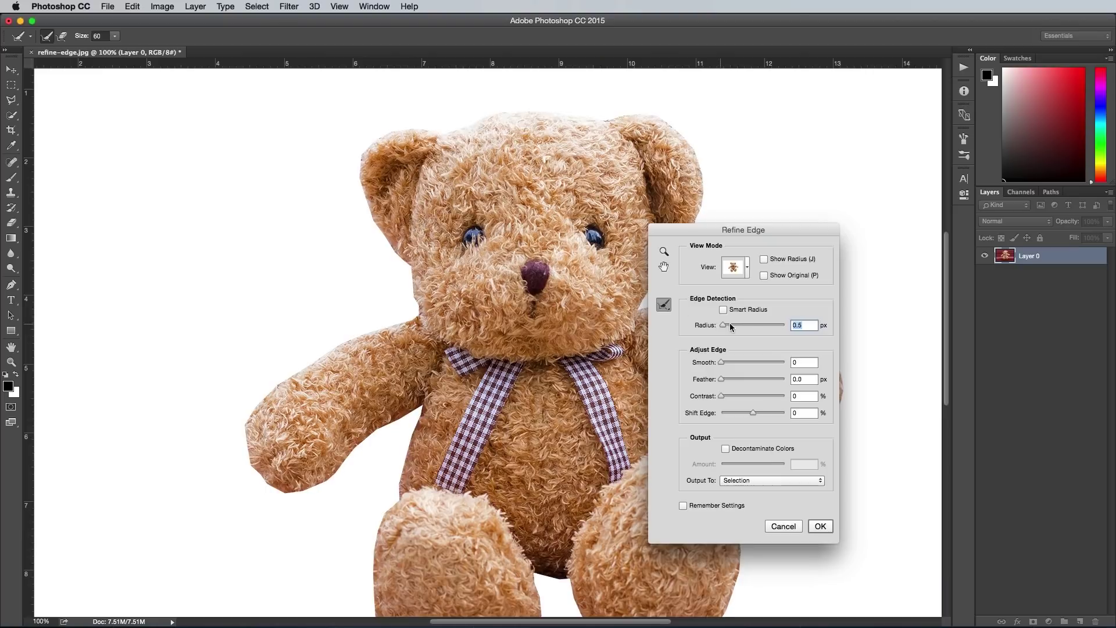
mouse_move(731, 323)
left_mouse_down()
mouse_move(770, 324)
mouse_move(747, 324)
left_mouse_up()
left_click(738, 310)
Brush the refine radius along the fur on the bear's left-hand side with a size 15 brush
key("bracketleft")
key("bracketleft")
key("bracketleft")
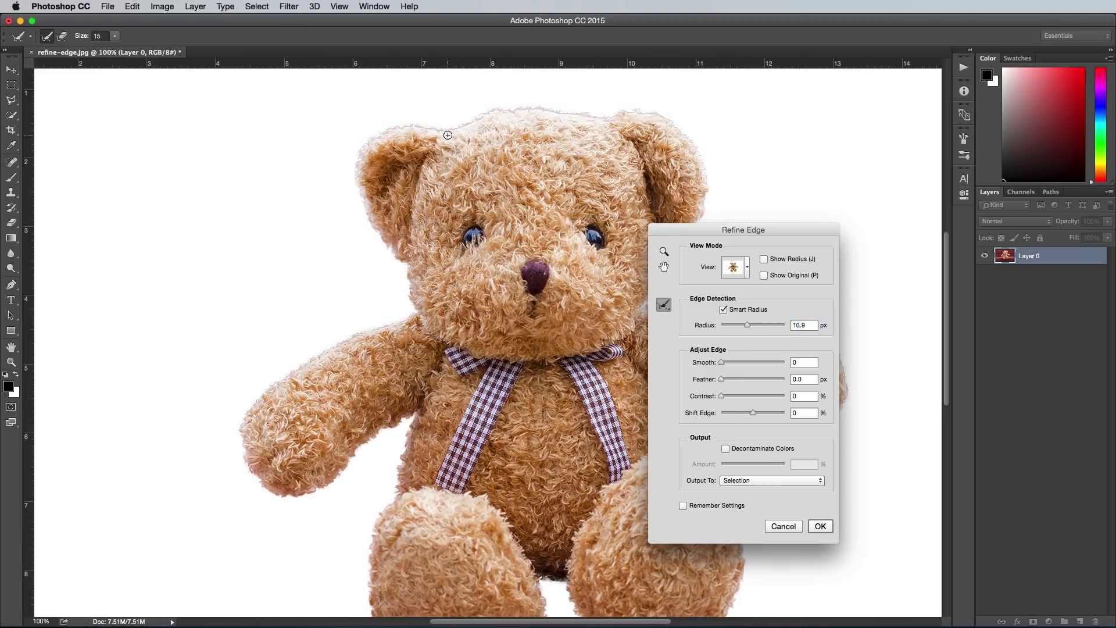
mouse_move(447, 129)
left_mouse_down()
mouse_move(527, 111)
mouse_move(671, 124)
mouse_move(698, 159)
mouse_move(693, 219)
mouse_move(361, 161)
mouse_move(372, 222)
mouse_move(407, 268)
mouse_move(373, 337)
mouse_move(254, 404)
mouse_move(244, 446)
mouse_move(280, 494)
mouse_move(345, 466)
mouse_move(410, 413)
mouse_move(381, 514)
left_mouse_up()
Brush the remaining fur edges around the right-hand arm with a size 25 refine brush and output the result as a selection
scroll(367, 375, "down", 5)
mouse_move(367, 375)
left_mouse_down()
mouse_move(388, 508)
mouse_move(460, 524)
mouse_move(519, 482)
mouse_move(507, 437)
mouse_move(597, 490)
mouse_move(500, 433)
mouse_move(539, 386)
mouse_move(526, 374)
mouse_move(548, 372)
mouse_move(552, 286)
left_mouse_up()
mouse_move(516, 267)
left_mouse_down()
mouse_move(557, 371)
mouse_move(546, 300)
mouse_move(618, 308)
left_mouse_up()
left_click_drag(617, 308, 490, 422)
mouse_move(460, 409)
left_mouse_down()
mouse_move(571, 368)
mouse_move(384, 263)
left_mouse_up()
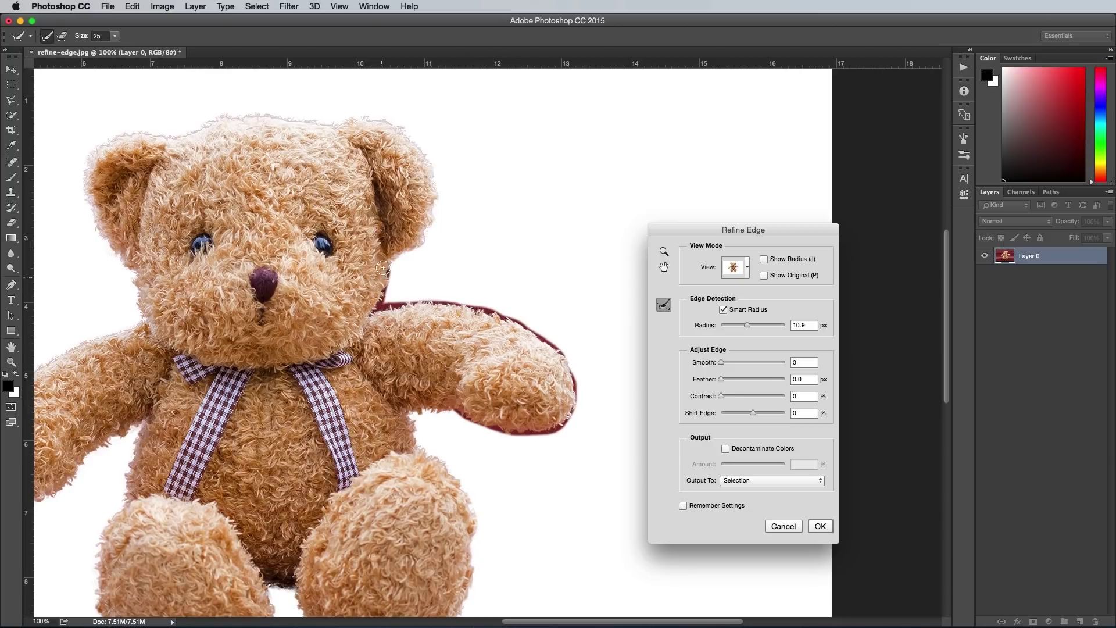
mouse_move(495, 381)
left_mouse_down()
mouse_move(511, 269)
mouse_move(449, 243)
mouse_move(330, 240)
mouse_move(247, 266)
left_mouse_up()
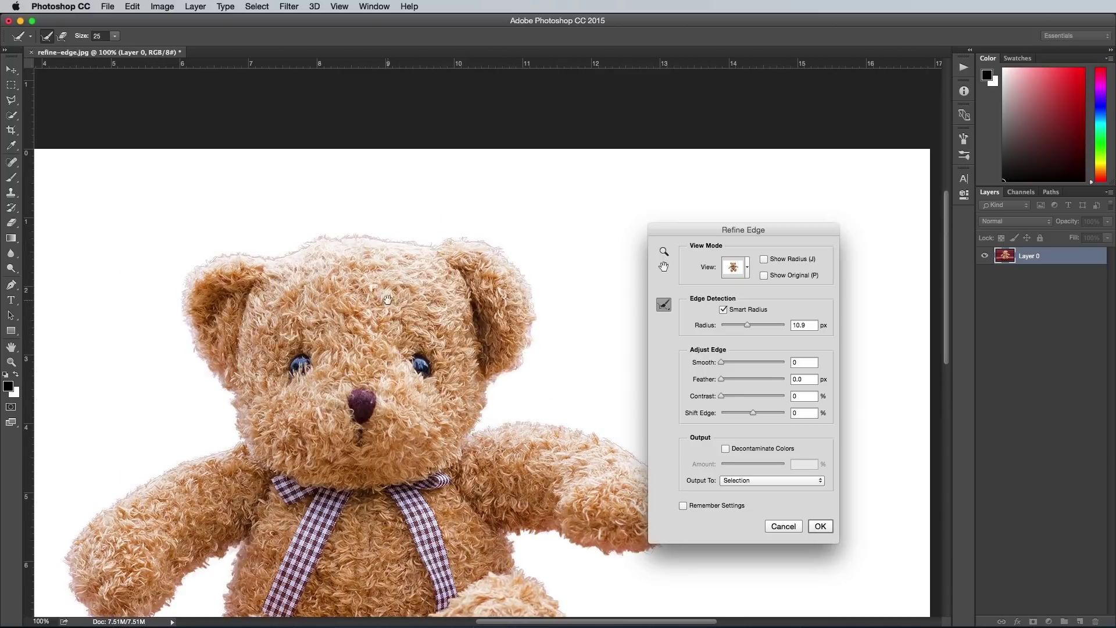
left_click_drag(533, 482, 648, 315)
left_click(821, 526)
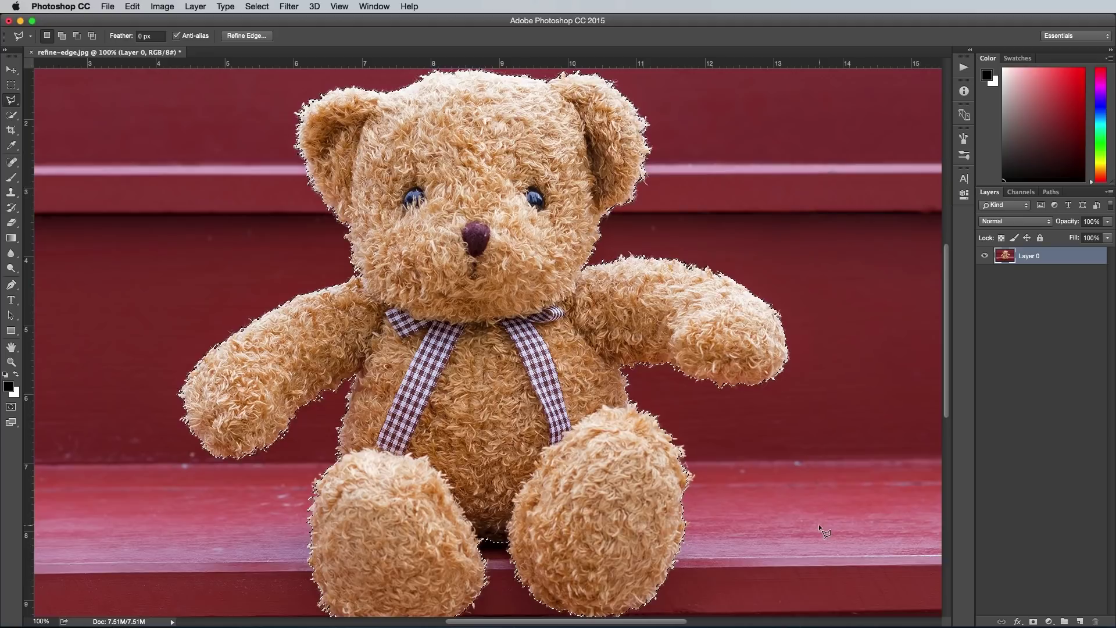
Invert the bear selection, delete the red background and deselect
key("shift+super+i")
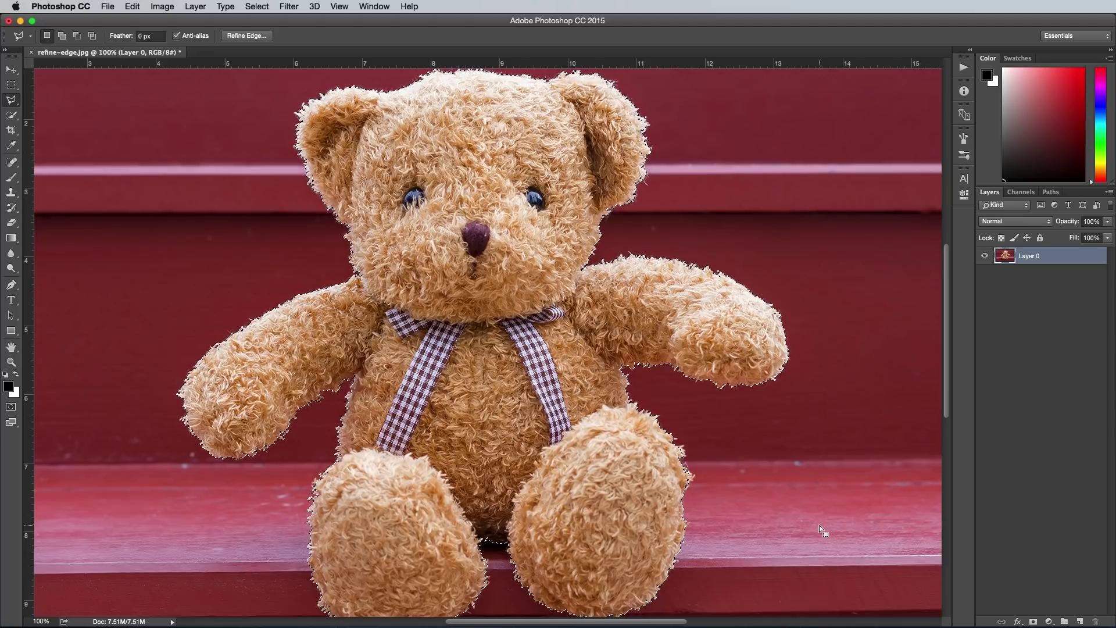
key("Delete")
key("super+d")
key("super+minus")
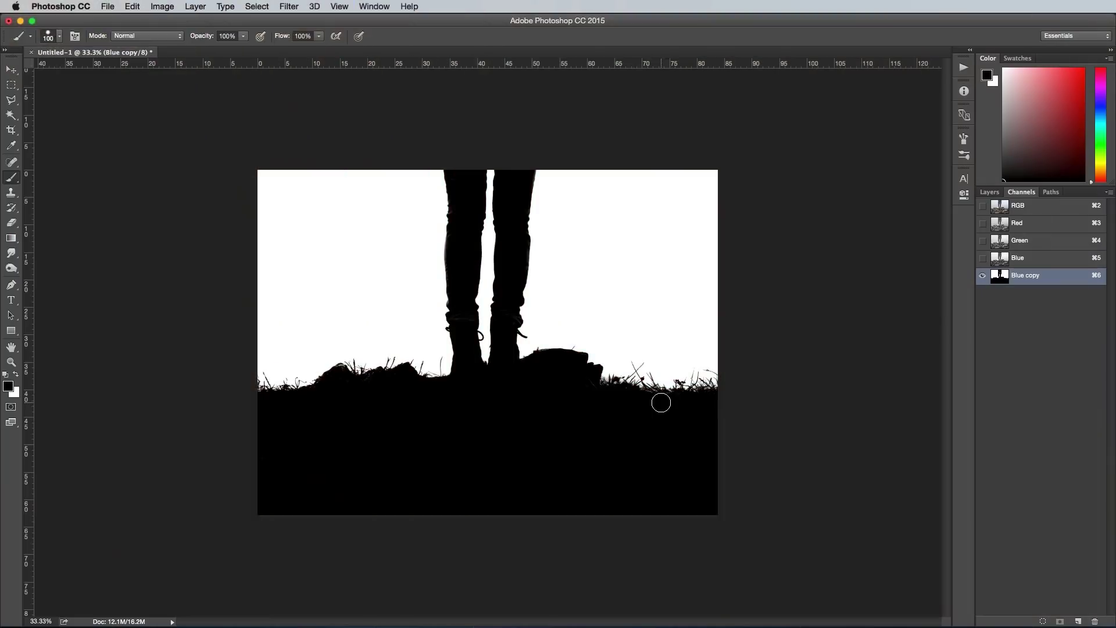
Return to the RGB channel and copy the selected legs and rocky ground onto a new layer
key("v")
left_click(1033, 207)
left_click(988, 193)
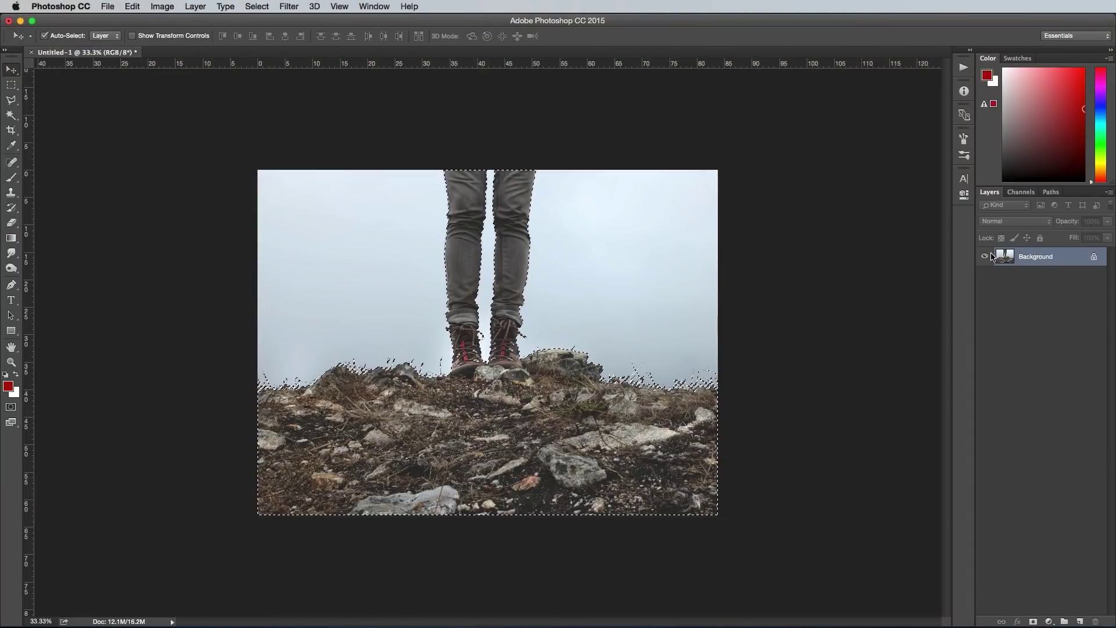
key("ctrl+j")
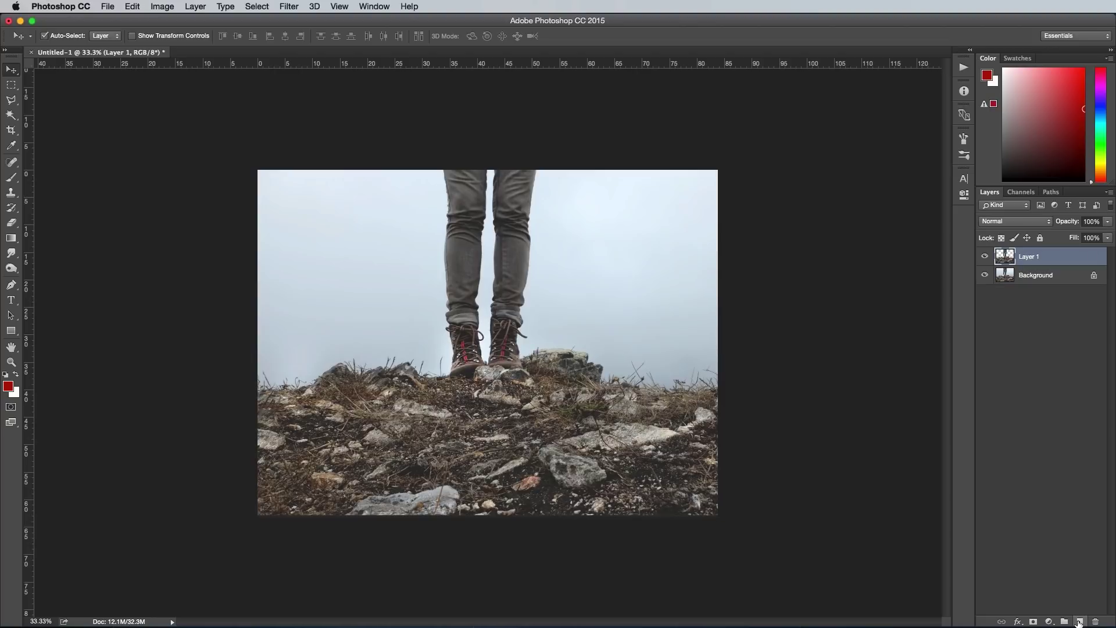
Set the foreground colour to near-black and fill the Background layer with it
left_click(1036, 275)
left_click(8, 386)
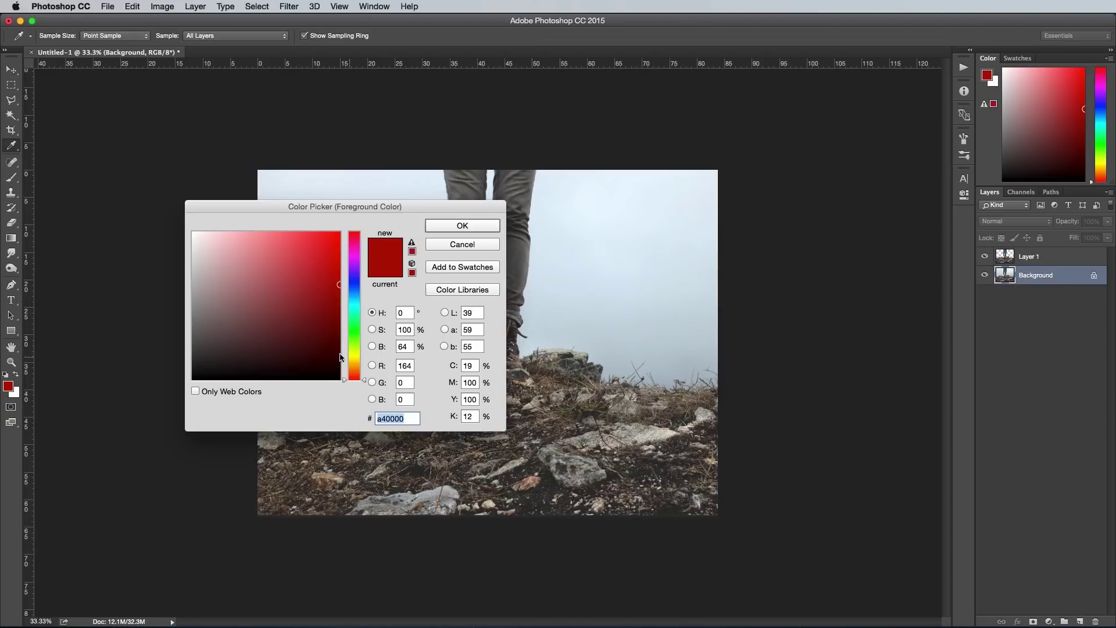
left_click_drag(219, 361, 186, 368)
left_click(443, 229)
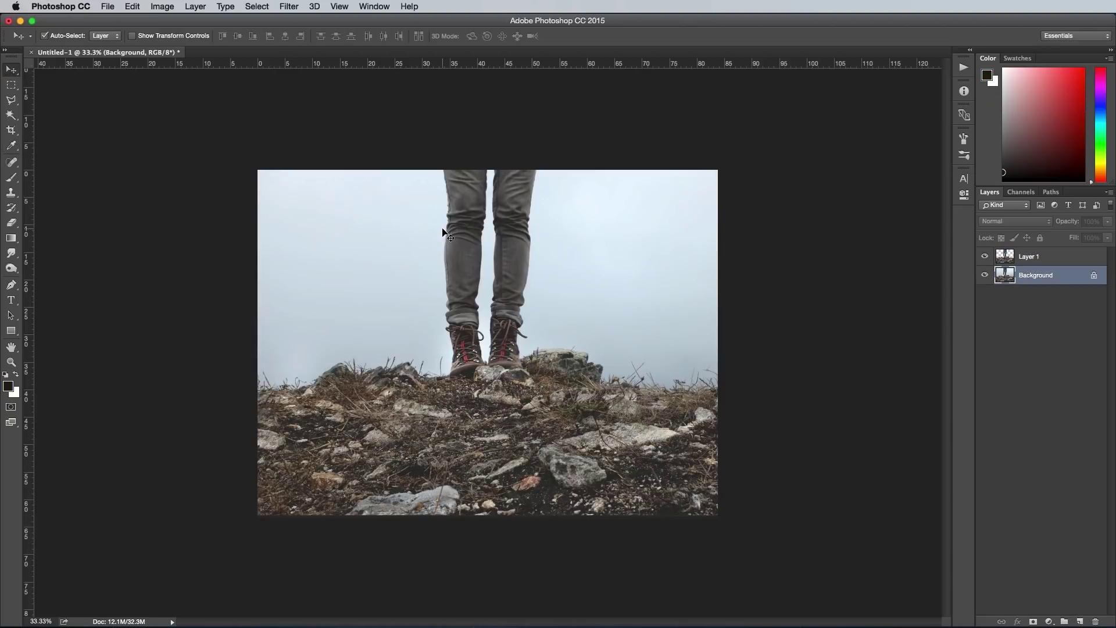
key("alt+BackSpace")
Defringe the cut-out legs and ground layer with a width of 1 pixel
key("ctrl+plus")
key("ctrl+plus")
key("ctrl+plus")
scroll(453, 237, "up", 10)
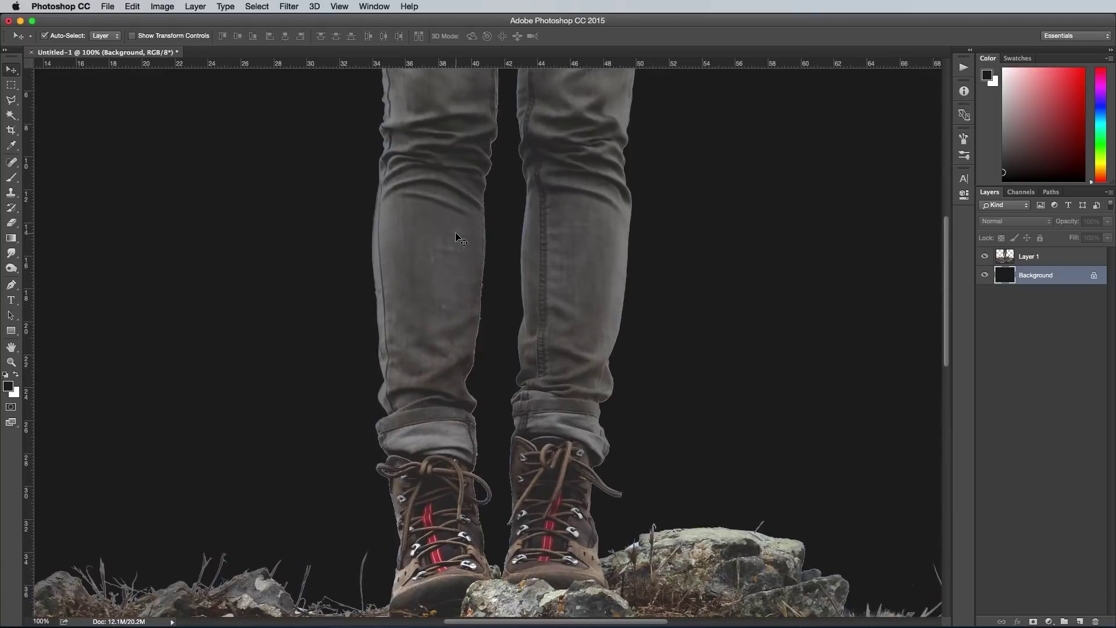
left_click(1048, 261)
left_click(196, 6)
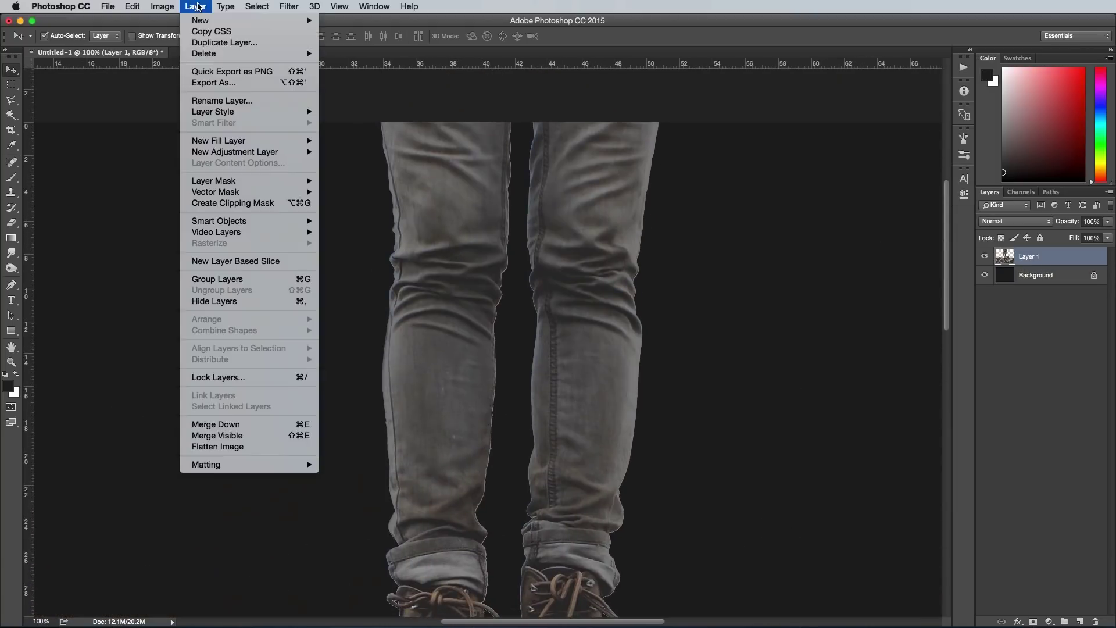
mouse_move(291, 465)
left_click(344, 476)
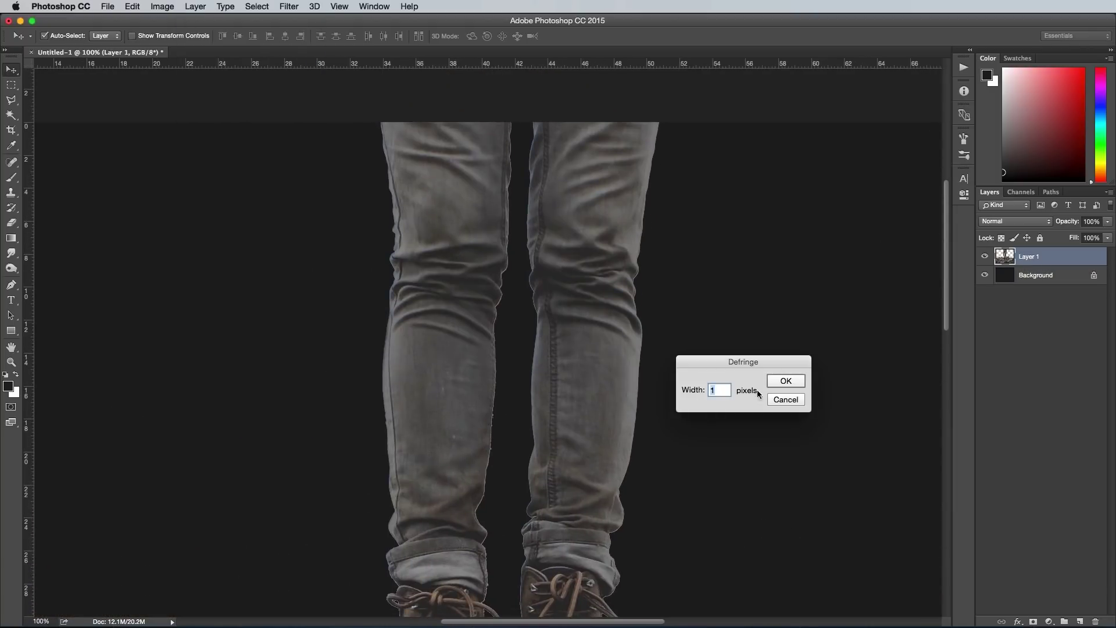
left_click(784, 381)
scroll(565, 404, "down", 10)
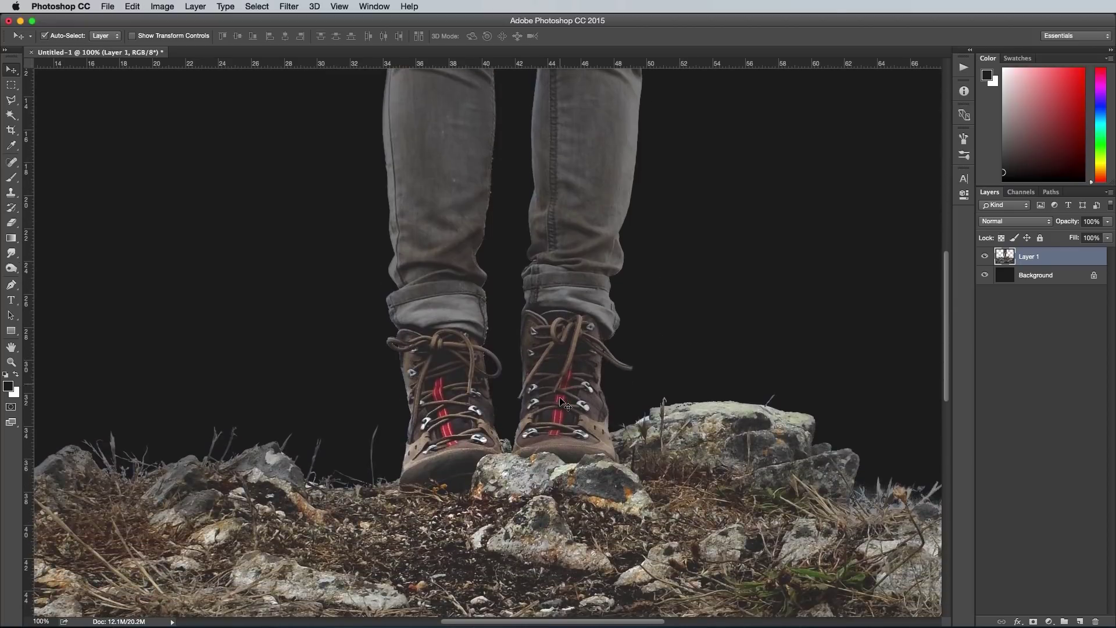
Toggle the defringe off and on to compare the edges of the legs and ground
key("super+z")
key("super+z")
key("super+z")
key("super+z")
key("super+minus")
key("super+minus")
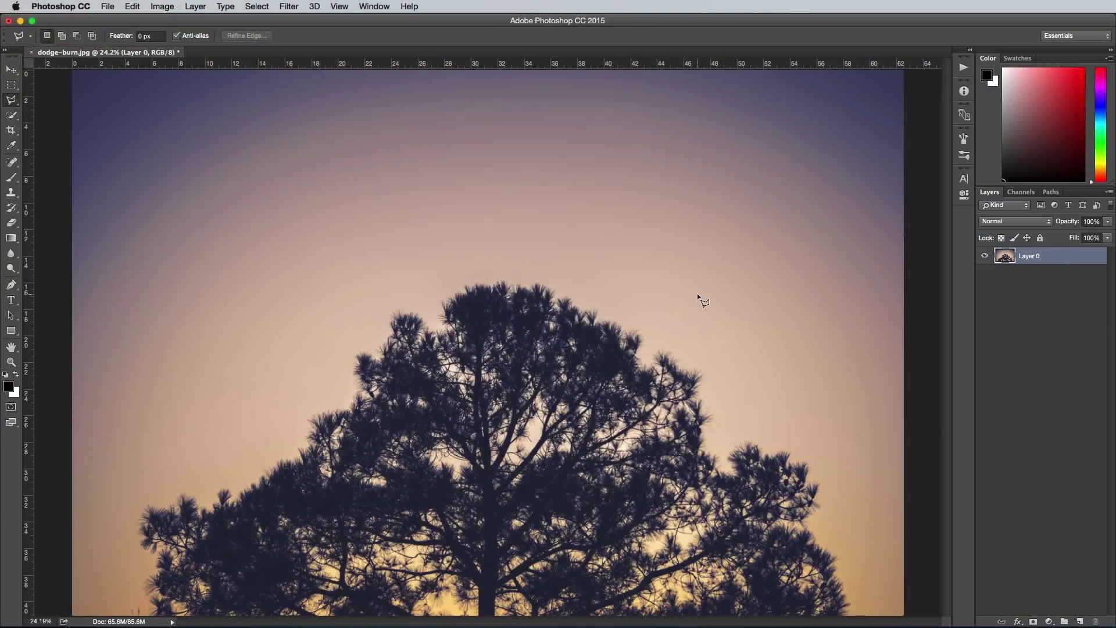
Compare the tree photo's Red, Green and Blue channels and duplicate the Red channel
key("v")
left_click(1022, 192)
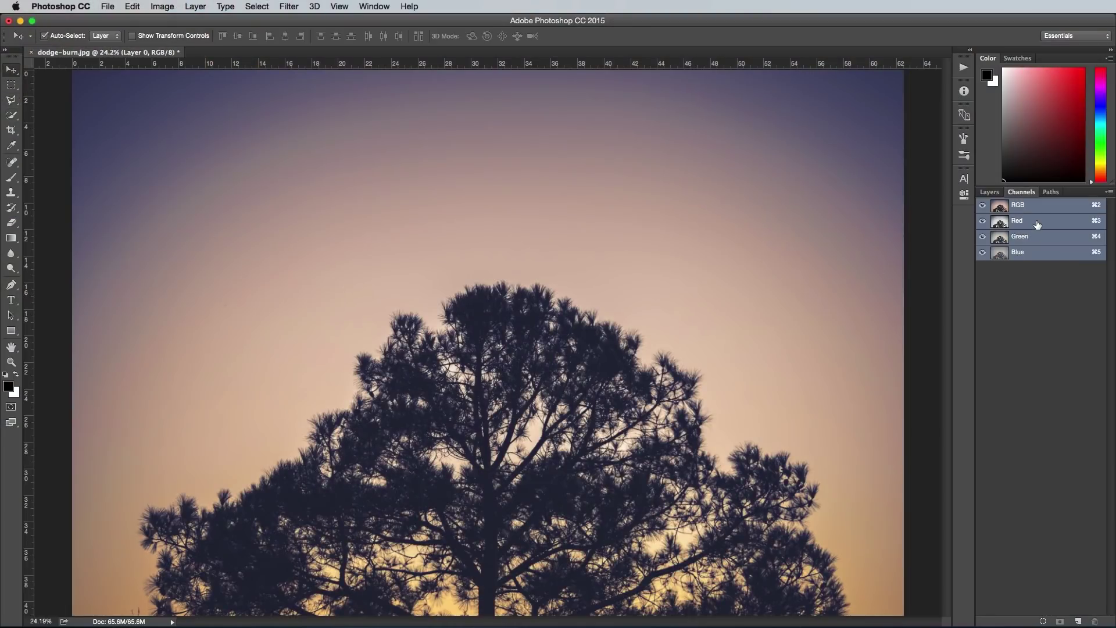
left_click(1037, 224)
left_click(1033, 241)
left_click(1028, 257)
left_click_drag(1037, 225, 1078, 621)
Apply Levels to the Red copy channel, raising the black input and lowering the white input for stronger contrast
key("super+l")
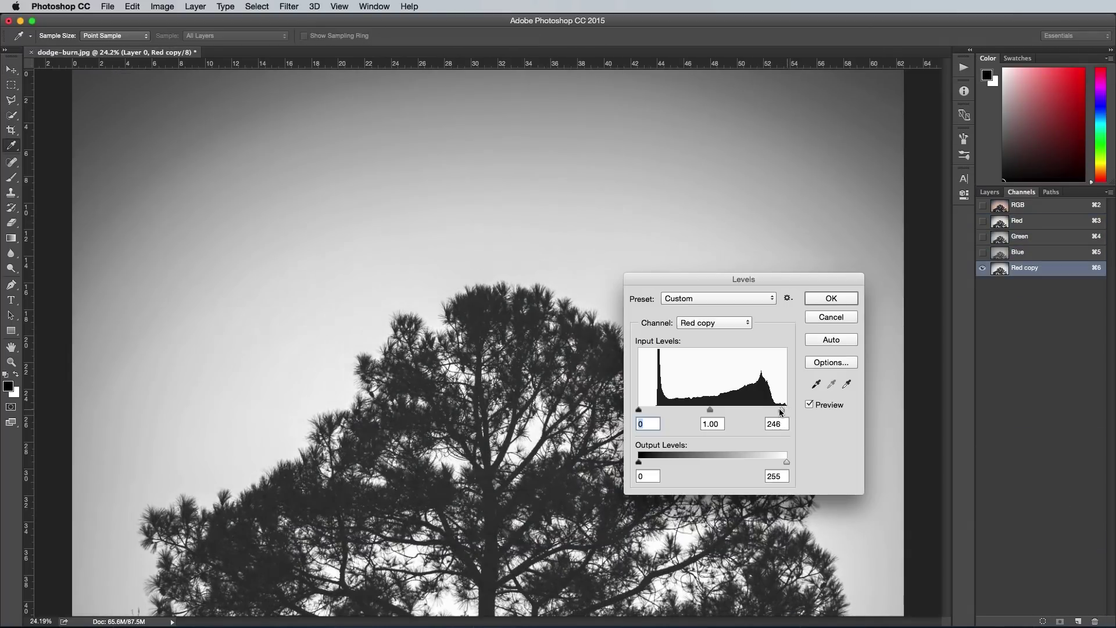
left_click_drag(781, 413, 776, 413)
left_click_drag(639, 412, 657, 412)
left_click(815, 295)
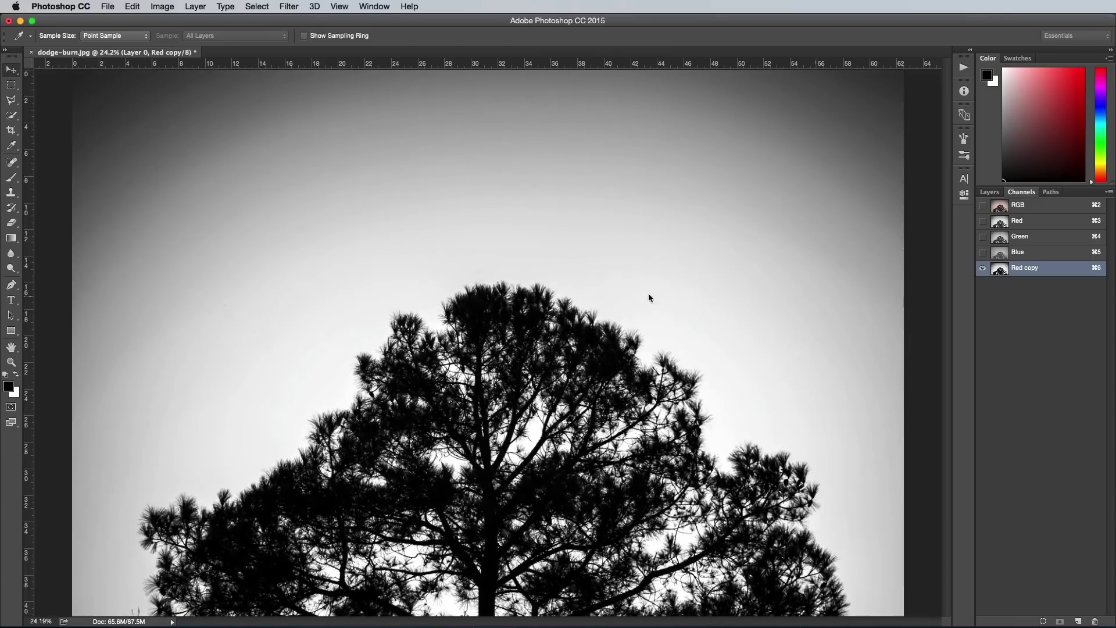
Lighten the grey upper corners of the sky using the Dodge tool at size 1200, Midtones range and 100% exposure
left_click(11, 268)
left_click(47, 265)
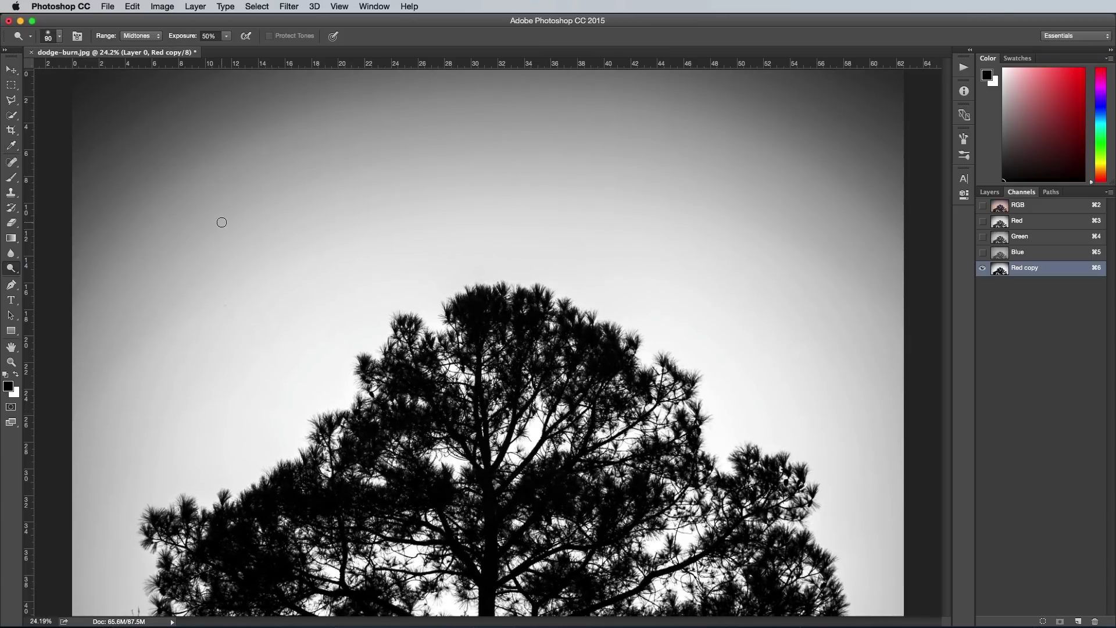
key("bracketright")
key("bracketright")
key("bracketright")
key("bracketright")
key("bracketright")
key("bracketright")
key("bracketright")
key("bracketright")
key("bracketright")
key("bracketright")
key("bracketright")
key("bracketright")
key("bracketright")
key("bracketright")
key("bracketright")
key("bracketright")
left_click_drag(226, 36, 276, 51)
mouse_move(206, 229)
left_mouse_down()
mouse_move(122, 156)
mouse_move(108, 98)
mouse_move(272, 110)
mouse_move(317, 91)
mouse_move(881, 91)
mouse_move(876, 197)
mouse_move(810, 146)
mouse_move(350, 186)
mouse_move(163, 246)
left_mouse_up()
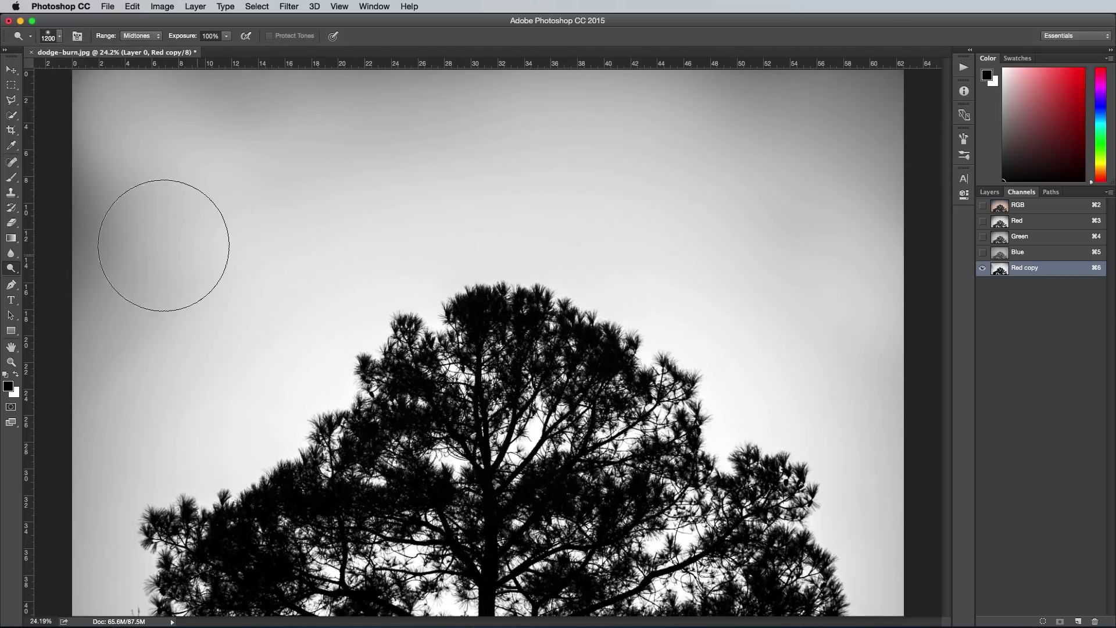
Dodge the whole sky to white using the Highlights range, and reduce the exposure to 23%
left_click(141, 36)
left_click(139, 47)
mouse_move(146, 110)
left_mouse_down()
mouse_move(229, 105)
mouse_move(130, 105)
mouse_move(403, 95)
mouse_move(743, 120)
mouse_move(851, 102)
mouse_move(159, 187)
mouse_move(90, 386)
mouse_move(199, 429)
mouse_move(313, 257)
mouse_move(543, 232)
mouse_move(838, 233)
mouse_move(889, 561)
mouse_move(645, 317)
left_mouse_up()
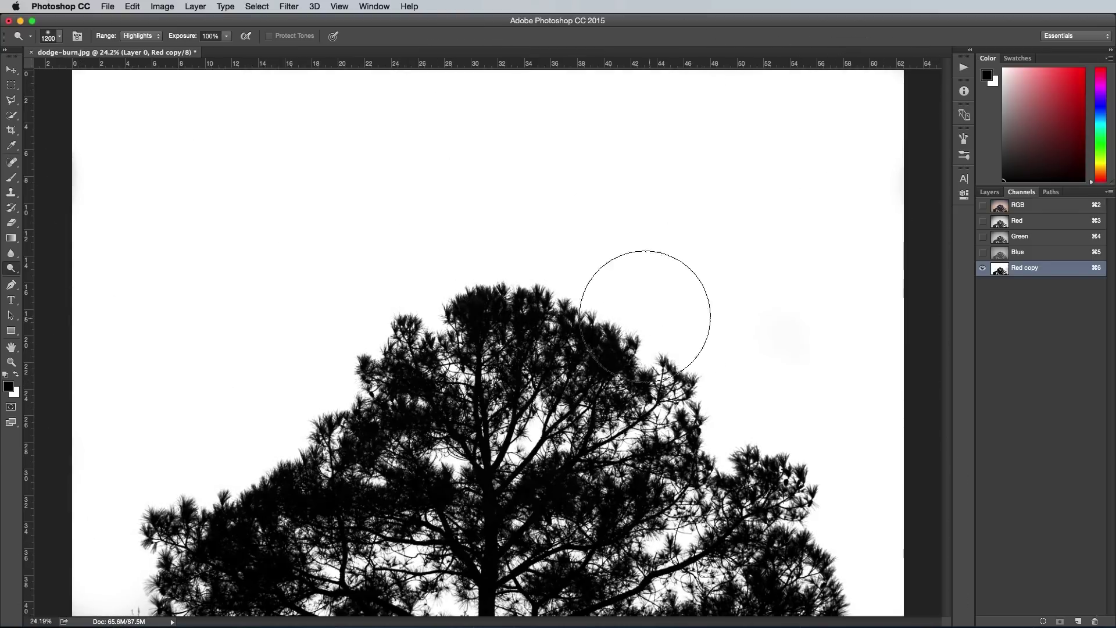
left_click_drag(227, 36, 184, 51)
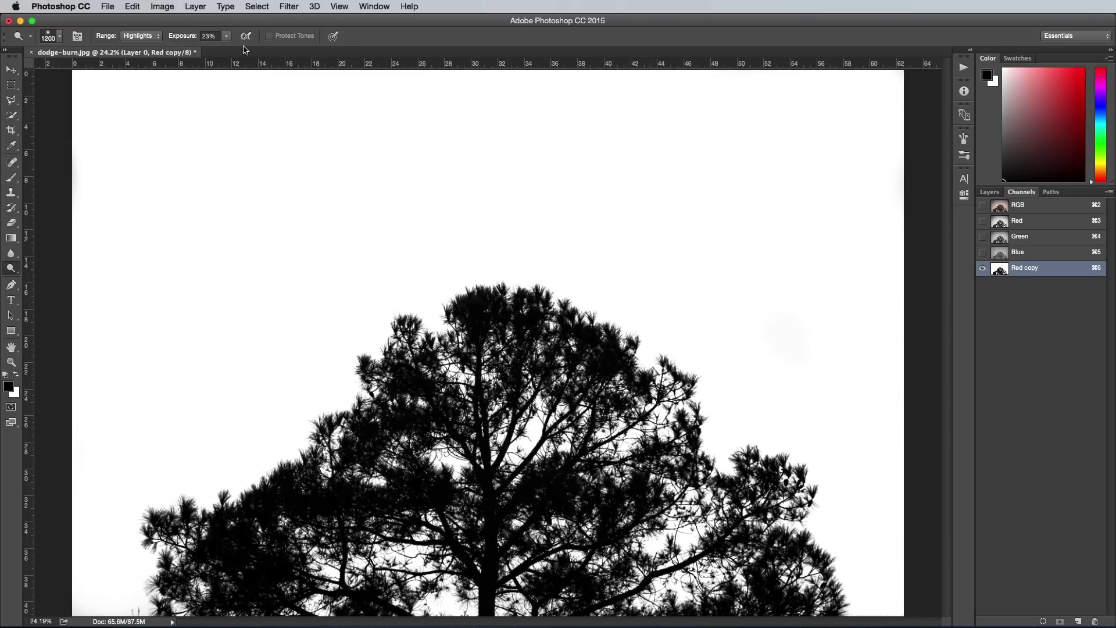
Load the Red copy channel as a selection, return to Layer 0, delete the sky and deselect
left_click(1001, 273, "super")
left_click(1018, 204)
left_click(991, 193)
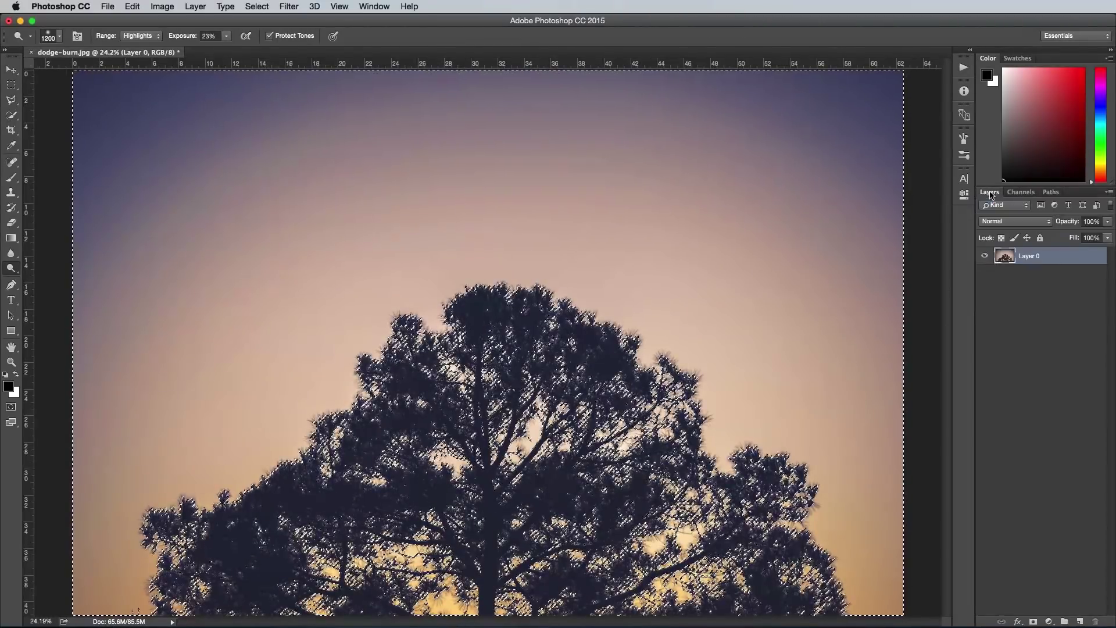
key("BackSpace")
key("super+d")
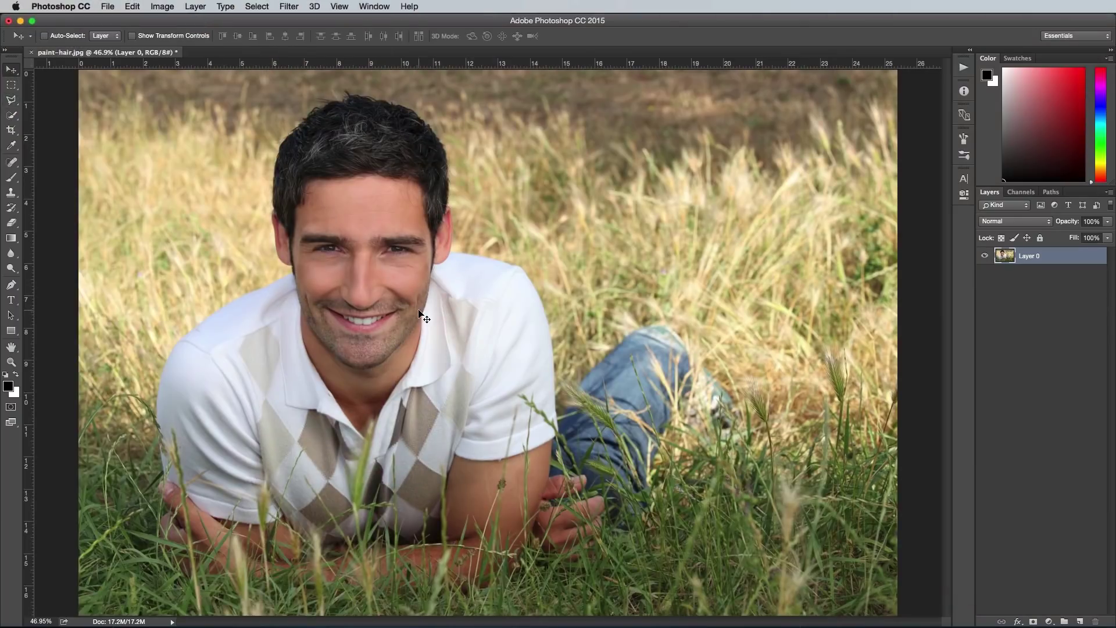
Trace a closed Pen path around the man's face, ears and hair, staying just inside the hair edge
key("super+1")
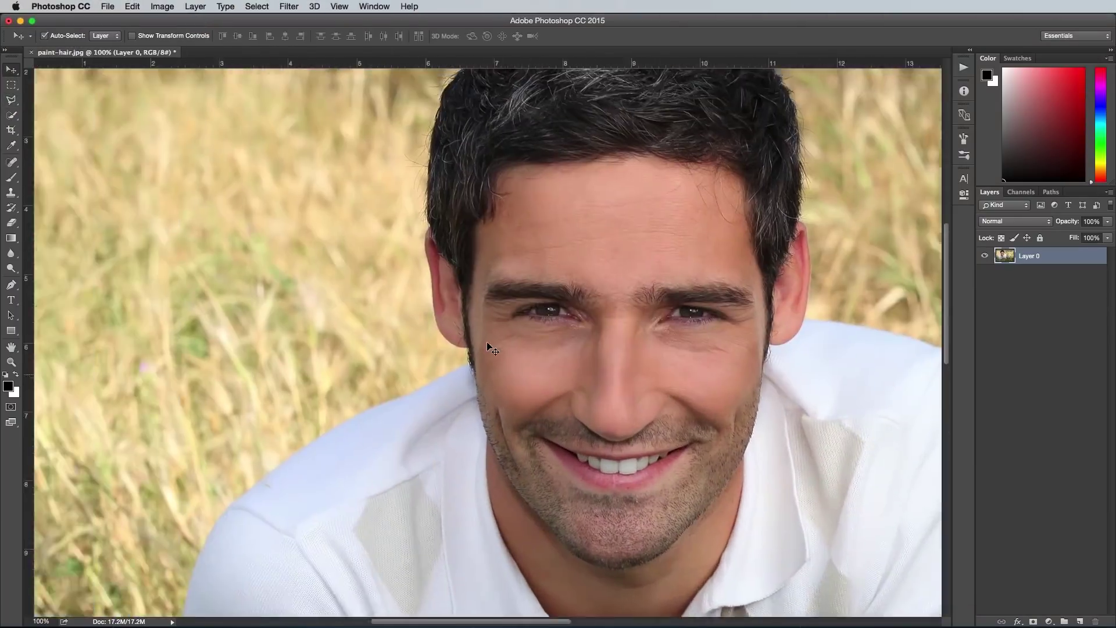
left_click_drag(488, 343, 537, 361)
key("p")
left_click(521, 367)
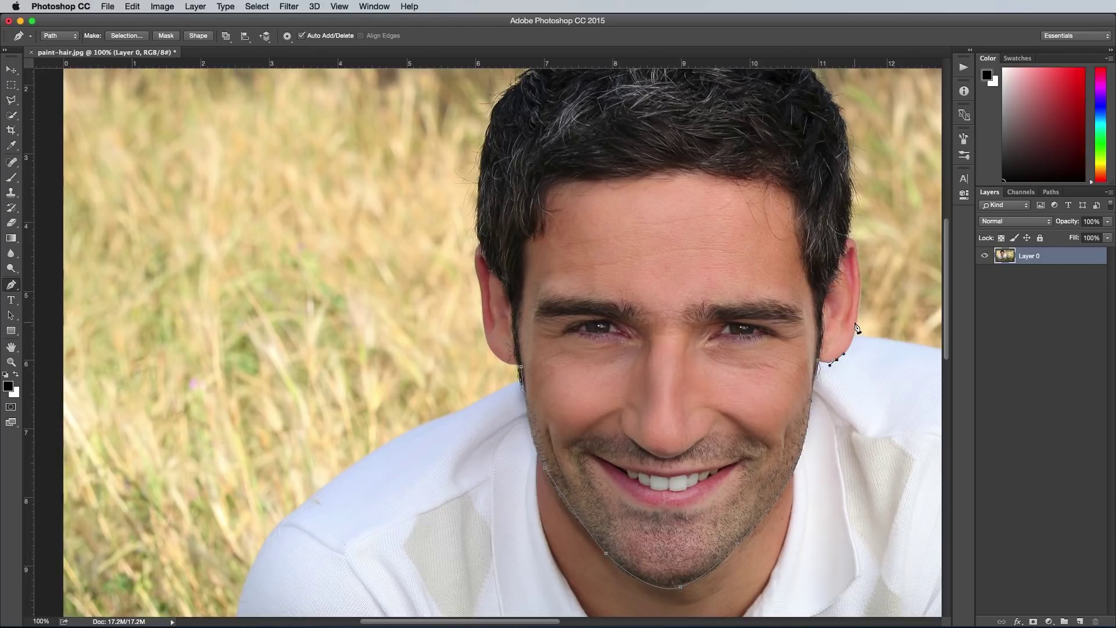
left_click(842, 138)
left_click(834, 112)
left_click_drag(805, 114, 747, 315)
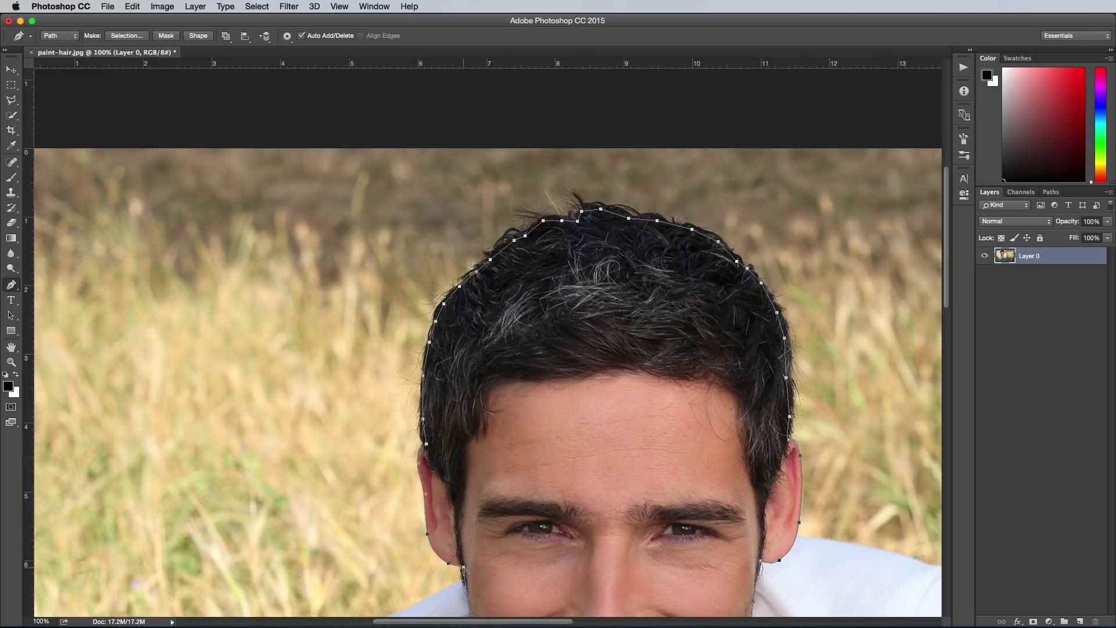
Convert the head path into a selection and remove everything outside it
right_click(448, 399)
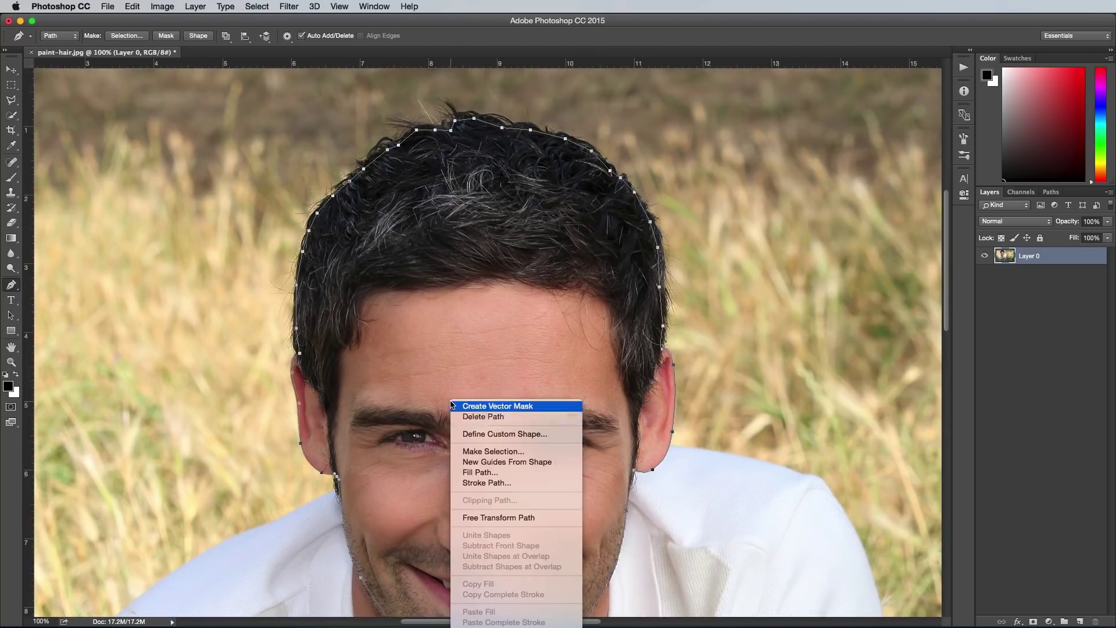
left_click(486, 452)
left_click(810, 334)
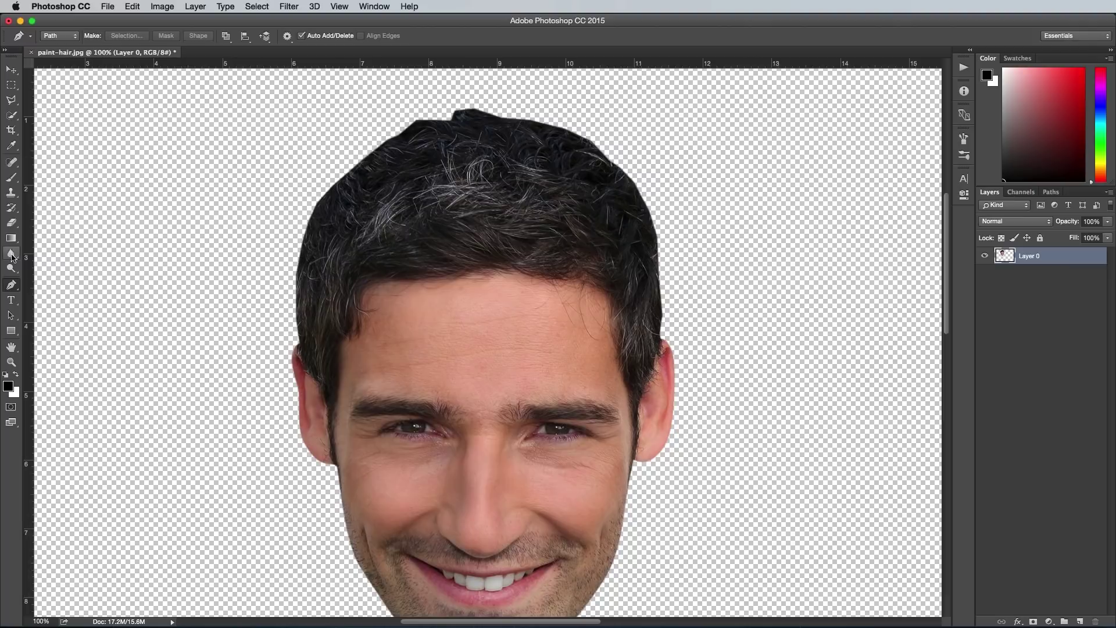
Smudge strands outward along the upper-left hair edge with a size 4 brush at 100% strength
left_click(11, 253)
left_click(52, 36)
key("Return")
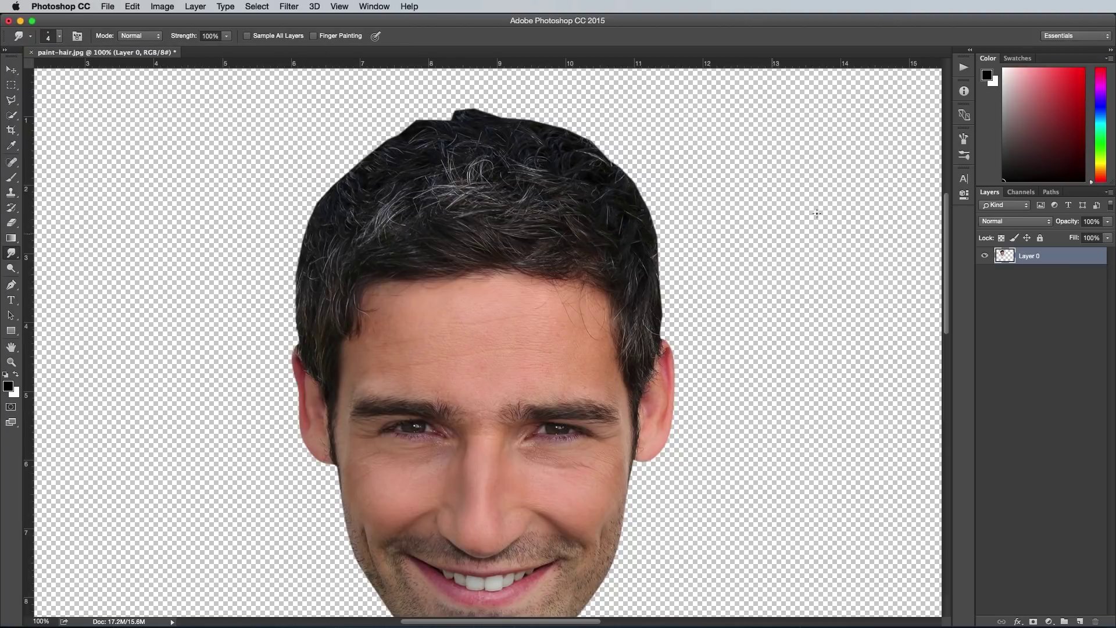
key("F5")
key("F5")
left_click_drag(372, 156, 360, 140)
left_click_drag(381, 149, 368, 132)
left_click_drag(393, 142, 381, 125)
mouse_move(407, 135)
left_mouse_down()
mouse_move(393, 117)
mouse_move(476, 298)
left_mouse_up()
Smudge more hair strands outward along the top of the head
key("super+plus")
left_click_drag(530, 247, 515, 219)
mouse_move(717, 273)
left_mouse_down()
mouse_move(724, 250)
mouse_move(665, 228)
left_mouse_up()
left_click_drag(599, 250, 616, 215)
left_click_drag(537, 241, 523, 215)
left_click_drag(415, 282, 399, 247)
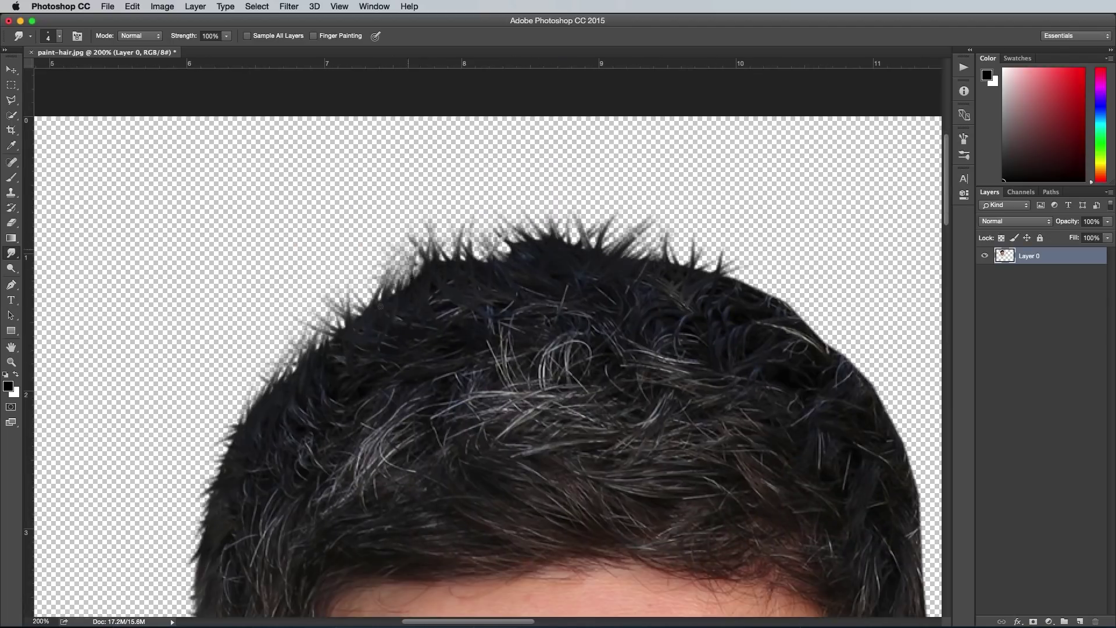
Smudge hair strands outward from the crown down the upper-right curve of the head
left_click_drag(637, 261, 651, 227)
left_click_drag(713, 272, 730, 247)
left_click_drag(762, 294, 784, 269)
left_click_drag(810, 327, 846, 311)
left_click_drag(849, 355, 654, 321)
left_click_drag(667, 346, 695, 329)
left_click_drag(702, 404, 728, 383)
left_click_drag(720, 446, 760, 428)
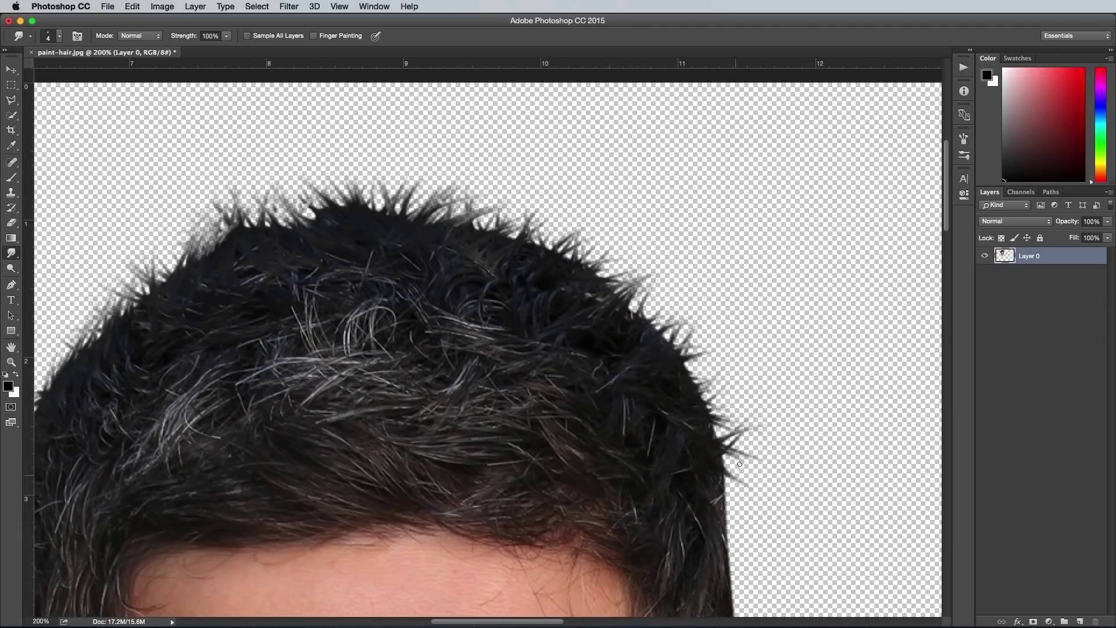
Add more smudged strands along the right side of the hair and back up toward the crown
left_click_drag(740, 464, 690, 357)
mouse_move(689, 420)
left_mouse_down()
mouse_move(711, 447)
mouse_move(713, 491)
left_mouse_up()
left_click_drag(660, 282, 696, 236)
left_click_drag(676, 320, 706, 274)
left_click_drag(610, 250, 696, 350)
left_click_drag(573, 247, 616, 201)
left_click_drag(442, 265, 683, 259)
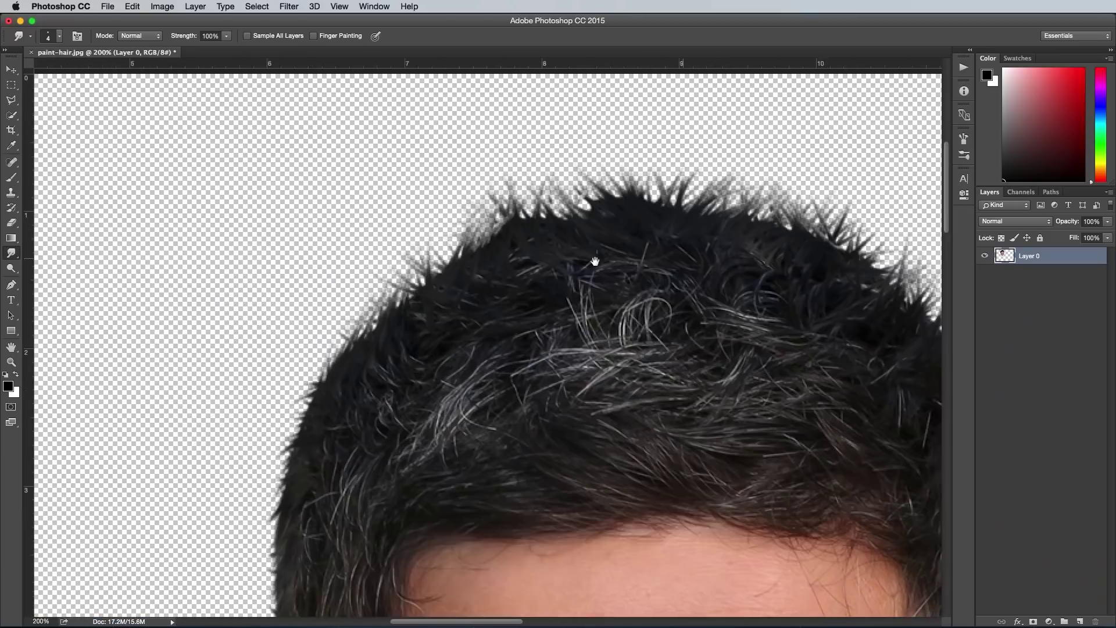
Reduce the Smudge brush to size 2 and pull finer strands along the left hair edge
left_click_drag(595, 262, 608, 259)
left_click_drag(372, 352, 386, 250)
key("bracketleft")
key("bracketleft")
left_click_drag(315, 381, 293, 398)
left_click_drag(334, 329, 306, 311)
left_click_drag(363, 279, 336, 236)
left_click_drag(343, 305, 296, 287)
mouse_move(393, 249)
left_mouse_down()
mouse_move(372, 203)
mouse_move(436, 141)
left_mouse_up()
Smudge finer strands across the top and upper-right of the hair with the size 2 brush
mouse_move(495, 145)
left_mouse_down()
mouse_move(430, 451)
mouse_move(438, 405)
left_mouse_up()
left_click_drag(494, 419, 481, 385)
left_click_drag(570, 411, 547, 374)
left_click_drag(606, 398, 621, 371)
left_click_drag(637, 402, 658, 373)
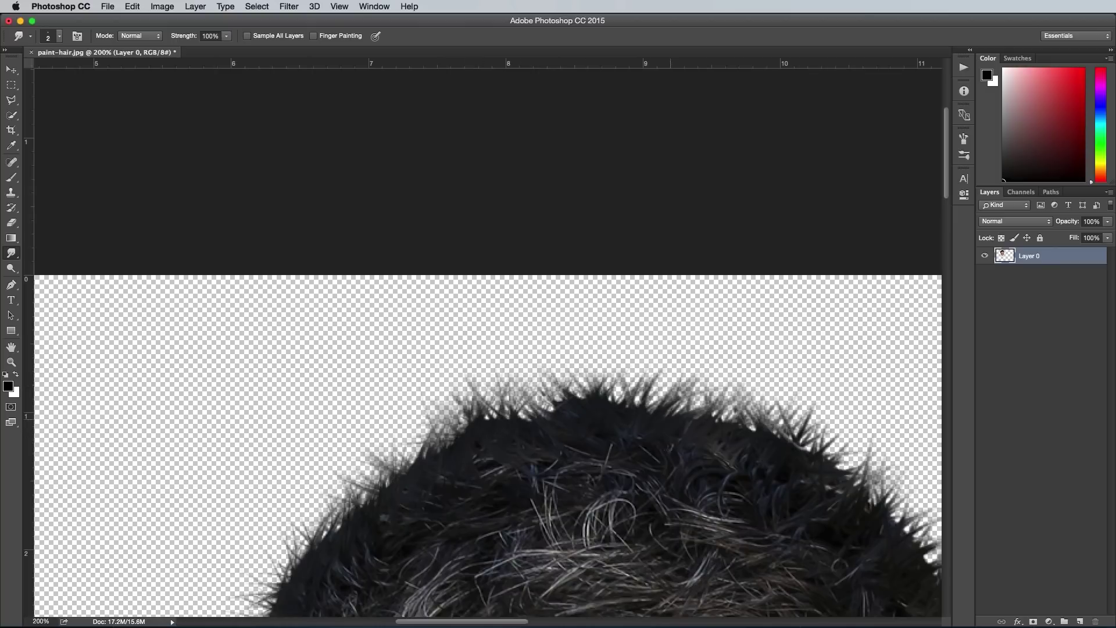
left_click_drag(698, 415, 734, 380)
left_click_drag(726, 420, 756, 383)
left_click_drag(795, 440, 828, 411)
left_click_drag(805, 451, 840, 429)
left_click_drag(773, 465, 666, 324)
key("super+minus")
left_click_drag(617, 453, 606, 315)
key("super+minus")
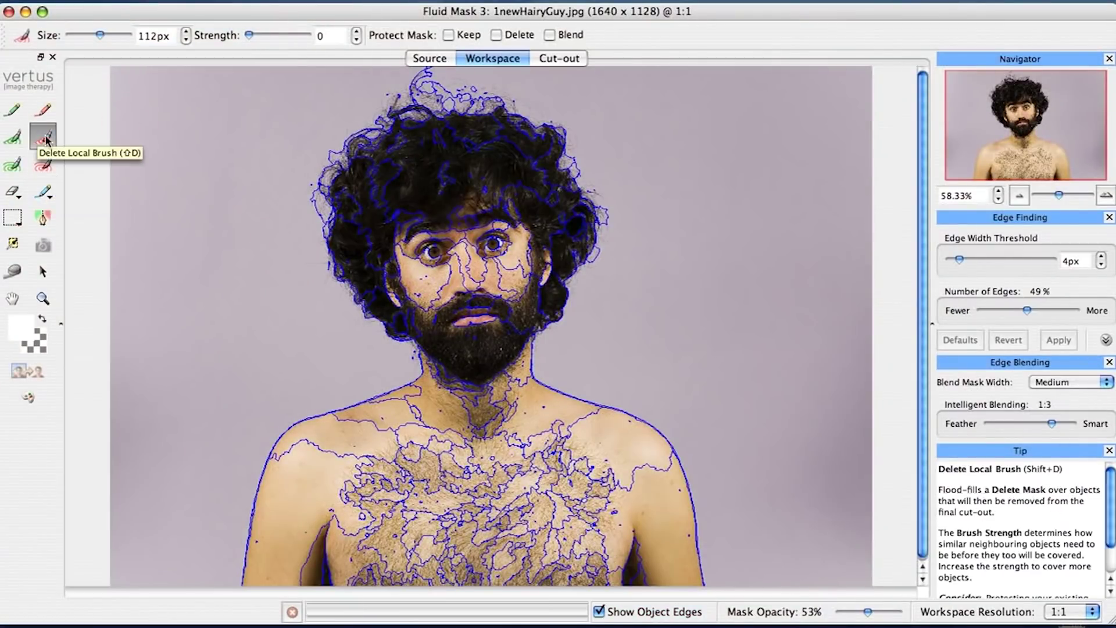
In Fluid Mask, cover the background on both sides of the man with the Delete Local Brush and auto-fill the rest with Keep
left_click_drag(273, 125, 169, 192)
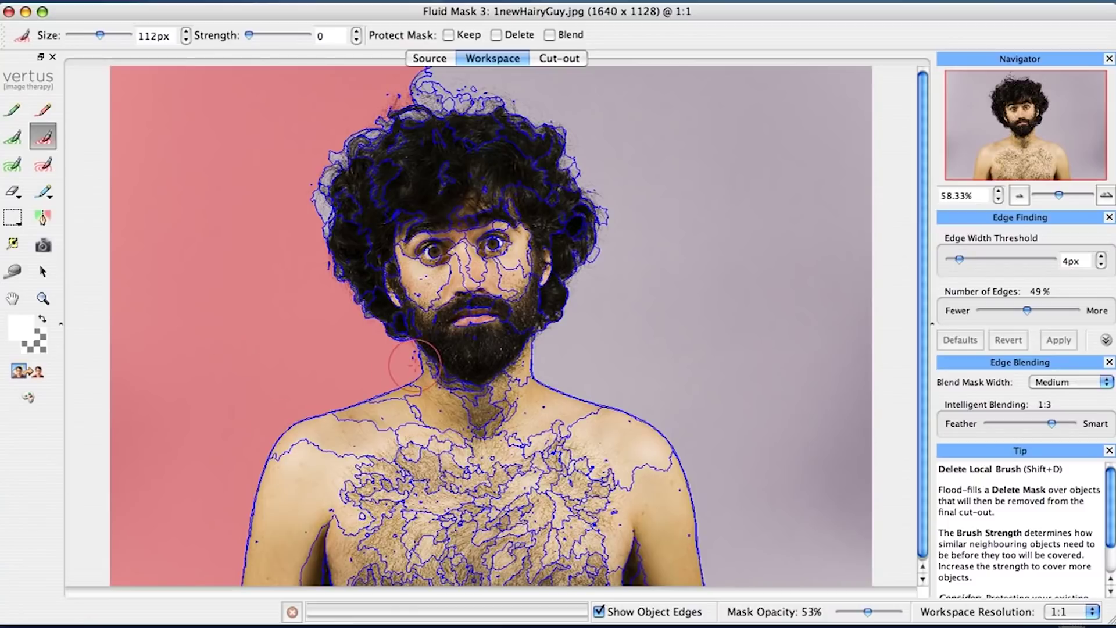
left_click(657, 130)
left_click(192, 0)
left_click(273, 121)
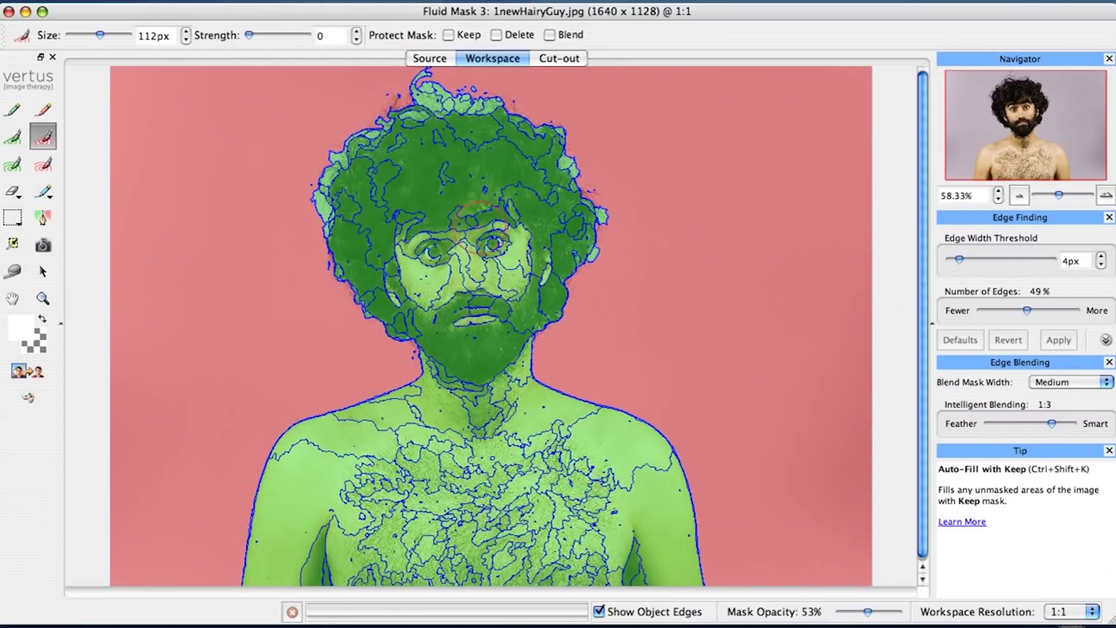
Hide the object edges and paint a blend mask around the hair outline with the Blend Exact Brush
left_click(599, 612)
left_click(42, 190)
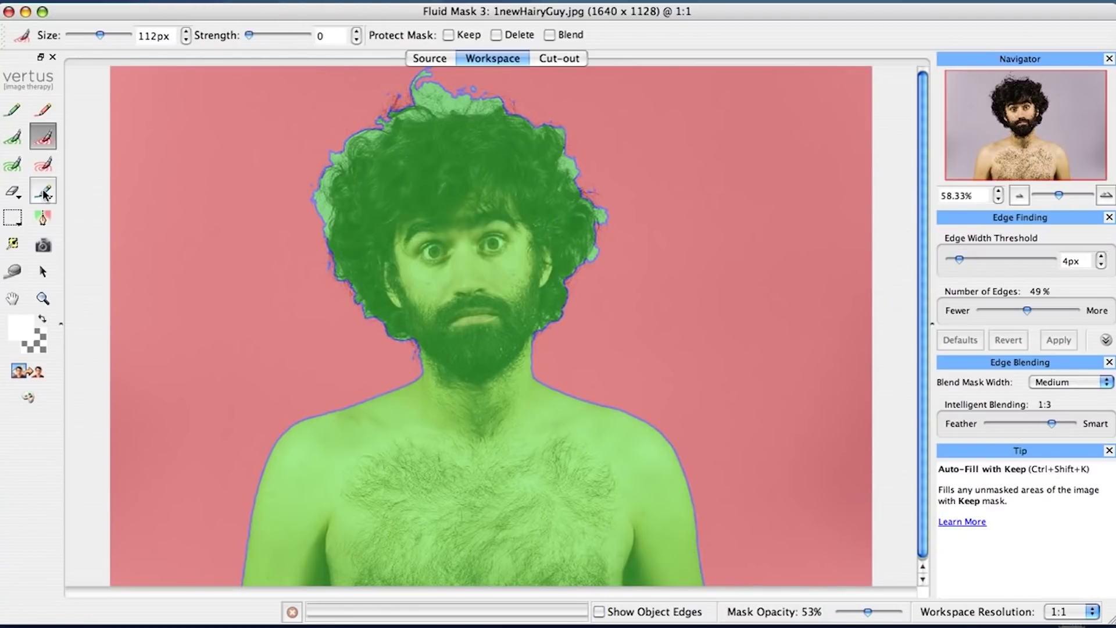
mouse_move(388, 332)
left_mouse_down()
mouse_move(346, 288)
mouse_move(363, 119)
mouse_move(517, 96)
mouse_move(588, 192)
mouse_move(590, 262)
mouse_move(550, 355)
left_mouse_up()
Render the cut-out and swap its background from transparent to white
left_click(27, 371)
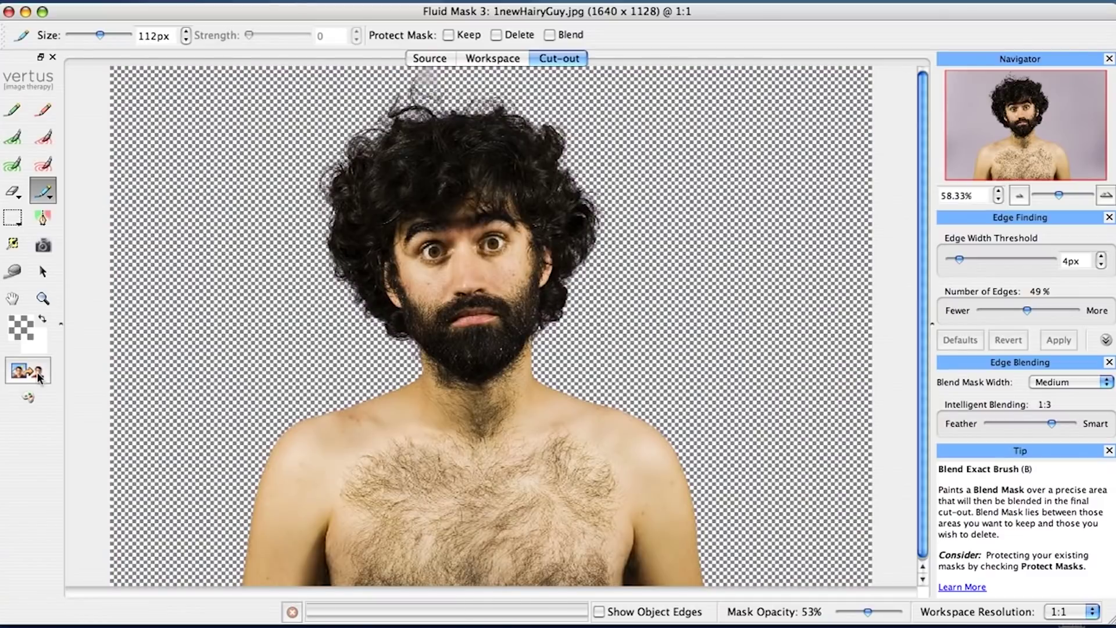
left_click(43, 321)
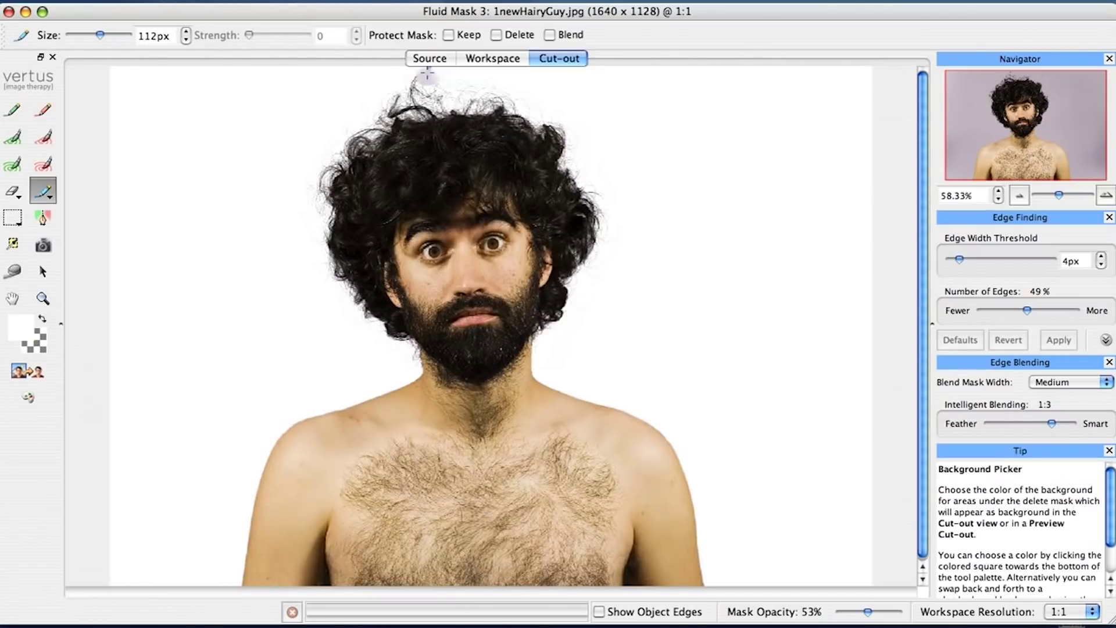
Examine the top hair curls up close in the mask and cut-out views, and preview the cut-out over that area
left_click(492, 58)
key("z")
left_click_drag(393, 62, 394, 62)
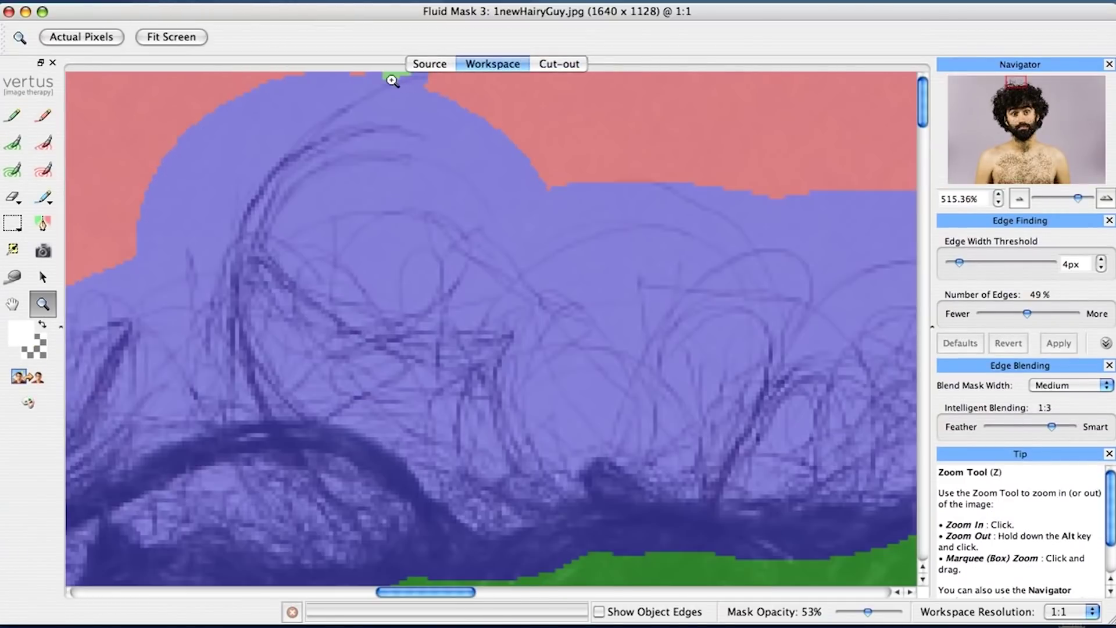
left_click(558, 65)
left_click(495, 64)
key("b")
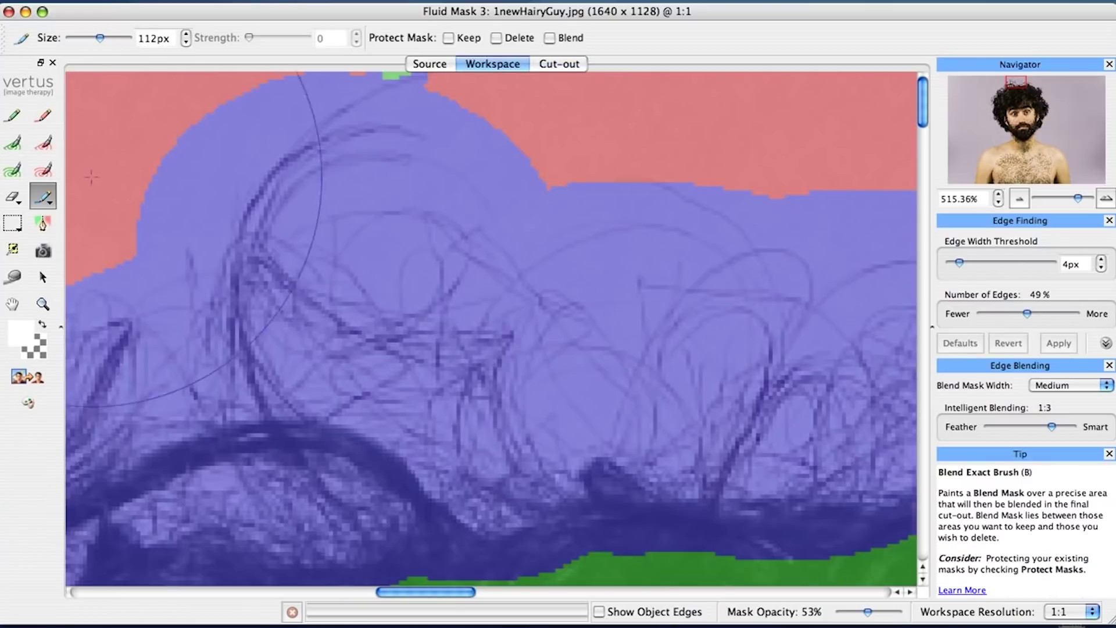
left_click(43, 250)
left_click_drag(133, 231, 619, 63)
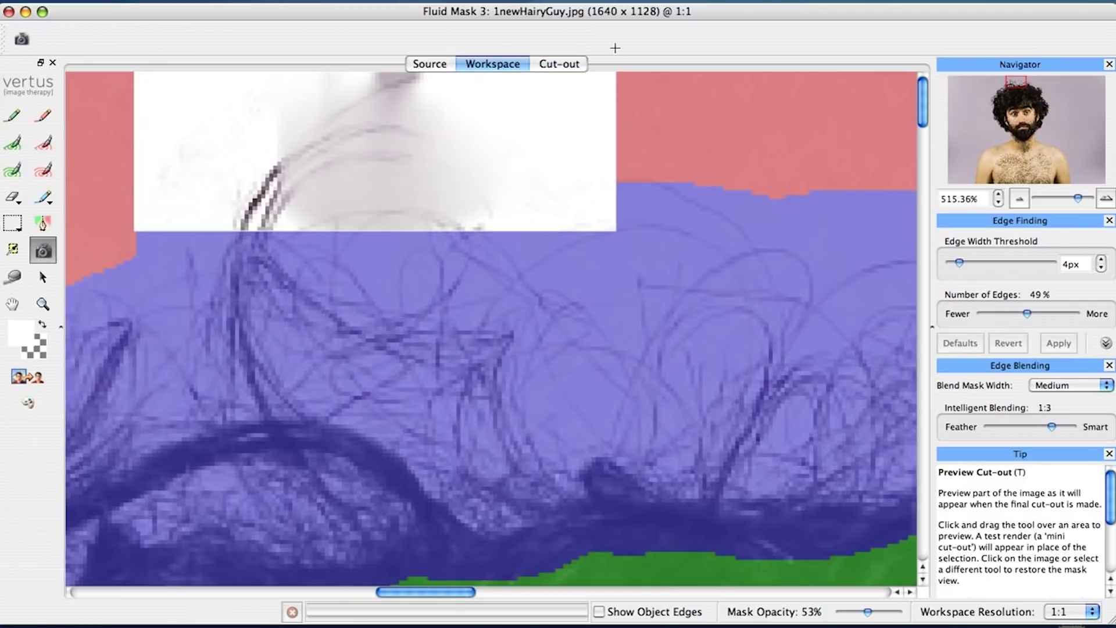
Return to the full figure and render the final cut-out on white
left_click_drag(1078, 198, 1056, 201)
left_click(39, 381)
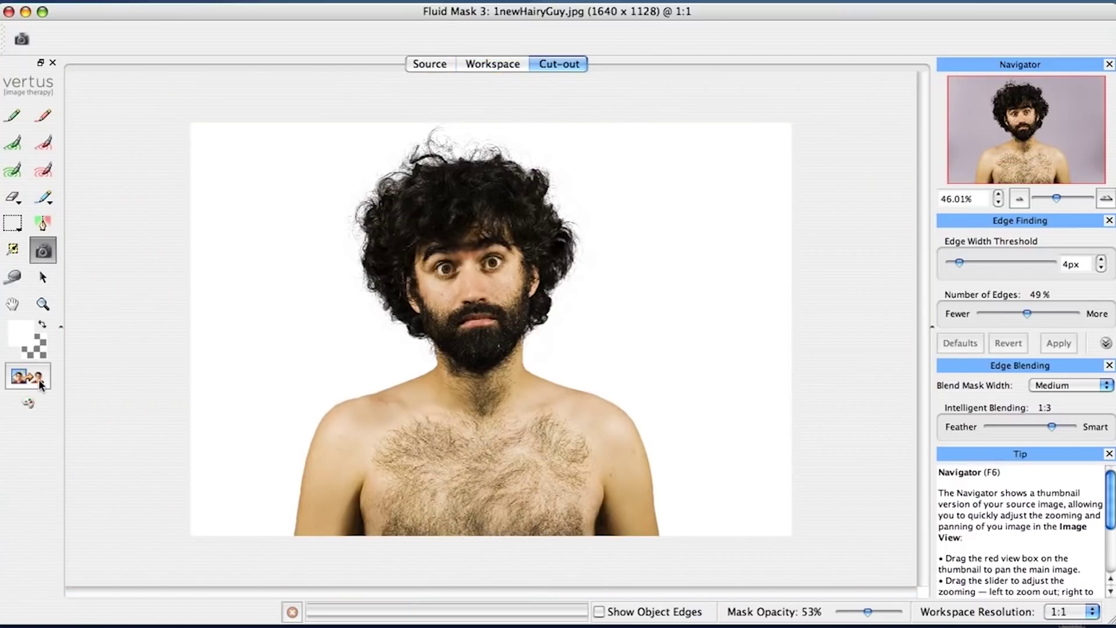